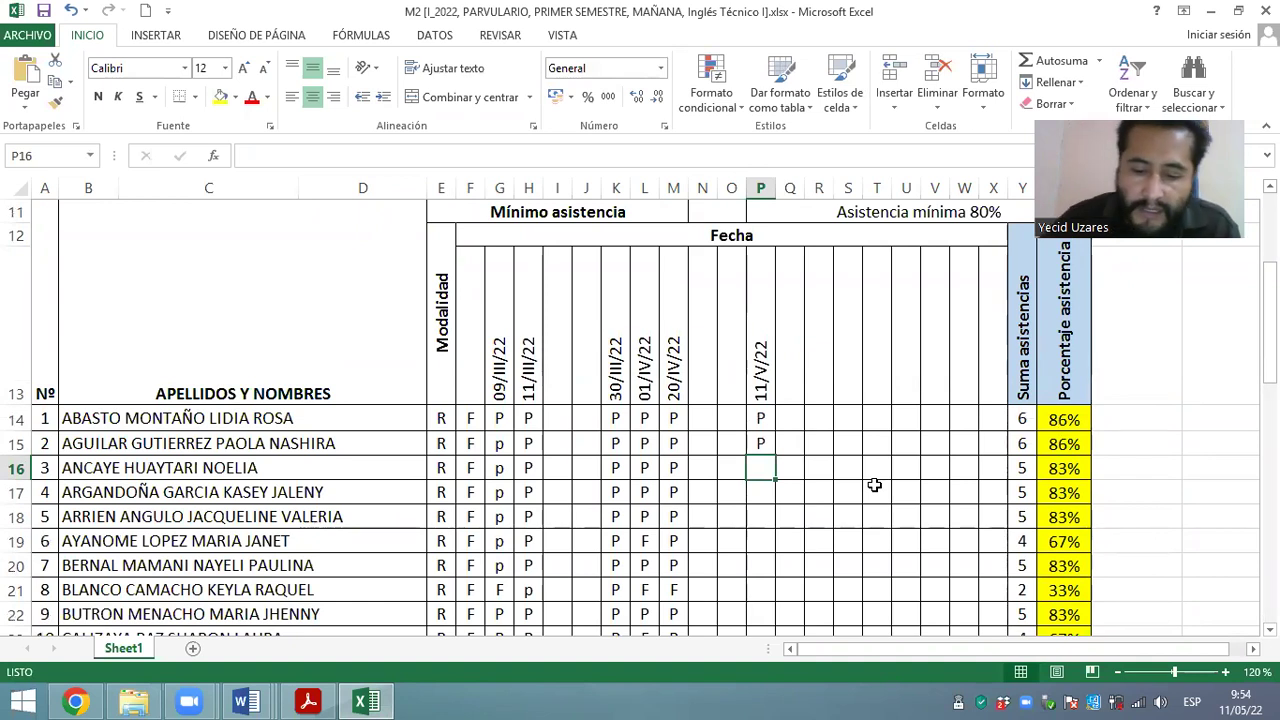
Mark students 3 to 7 with P in the 11/V/22 attendance column
text(P)
key(Return)
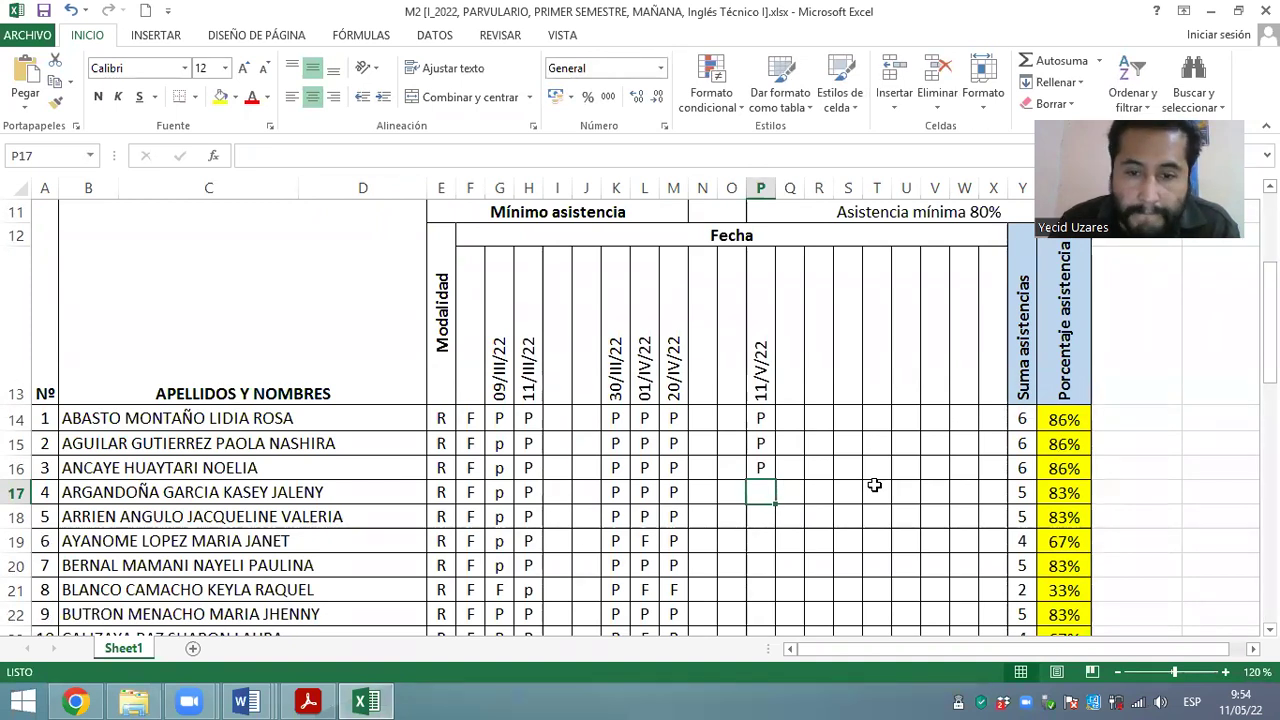
text(P)
key(Return)
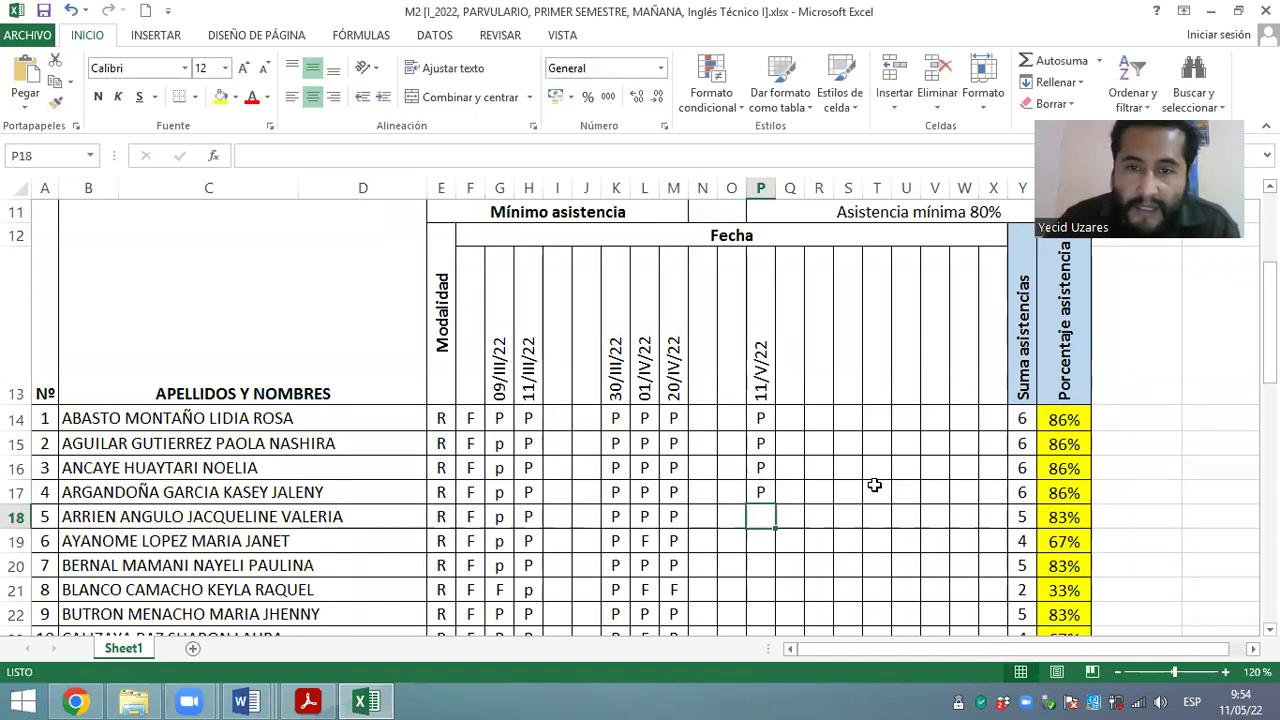
scroll(827, 337, down, 1)
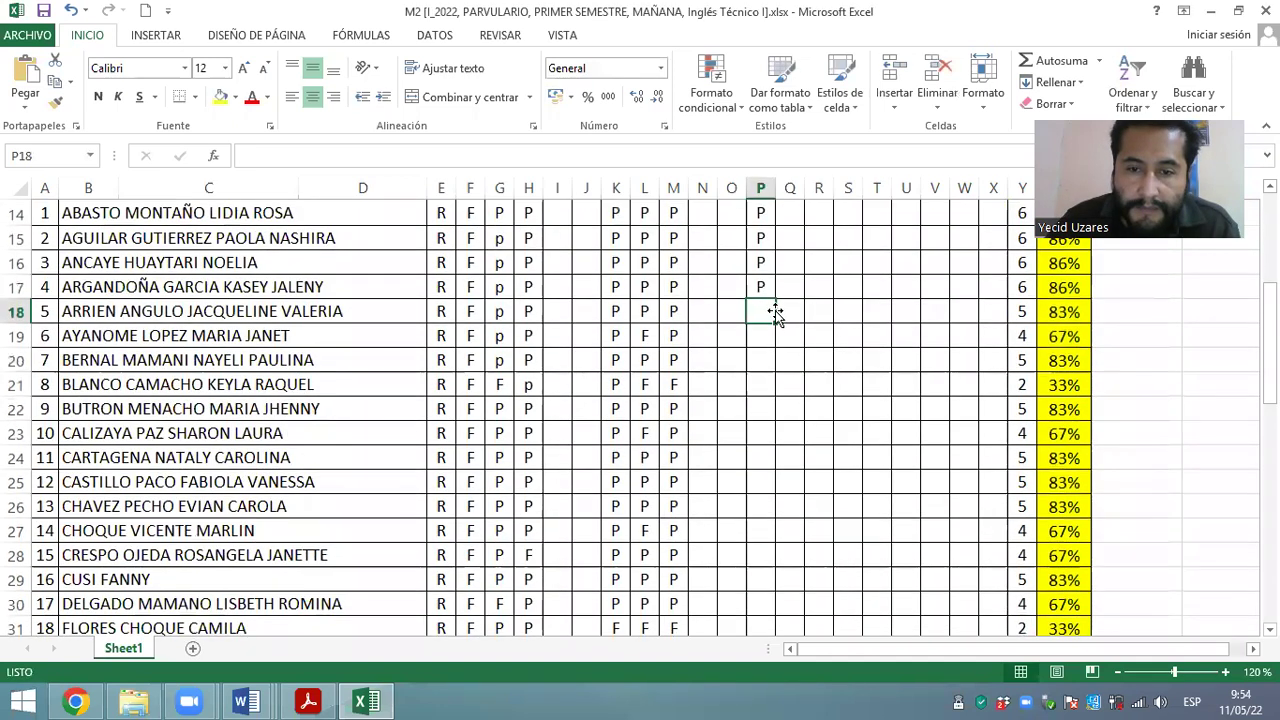
text(P)
key(Return)
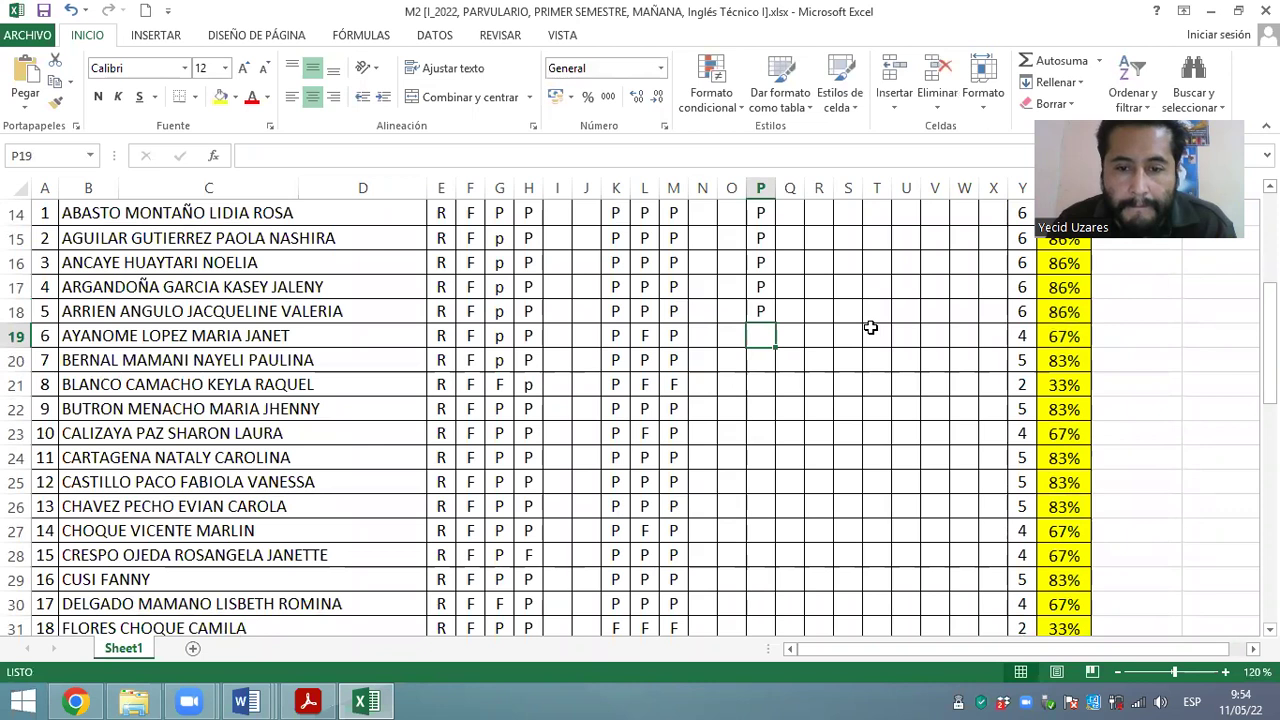
text(P)
key(Return)
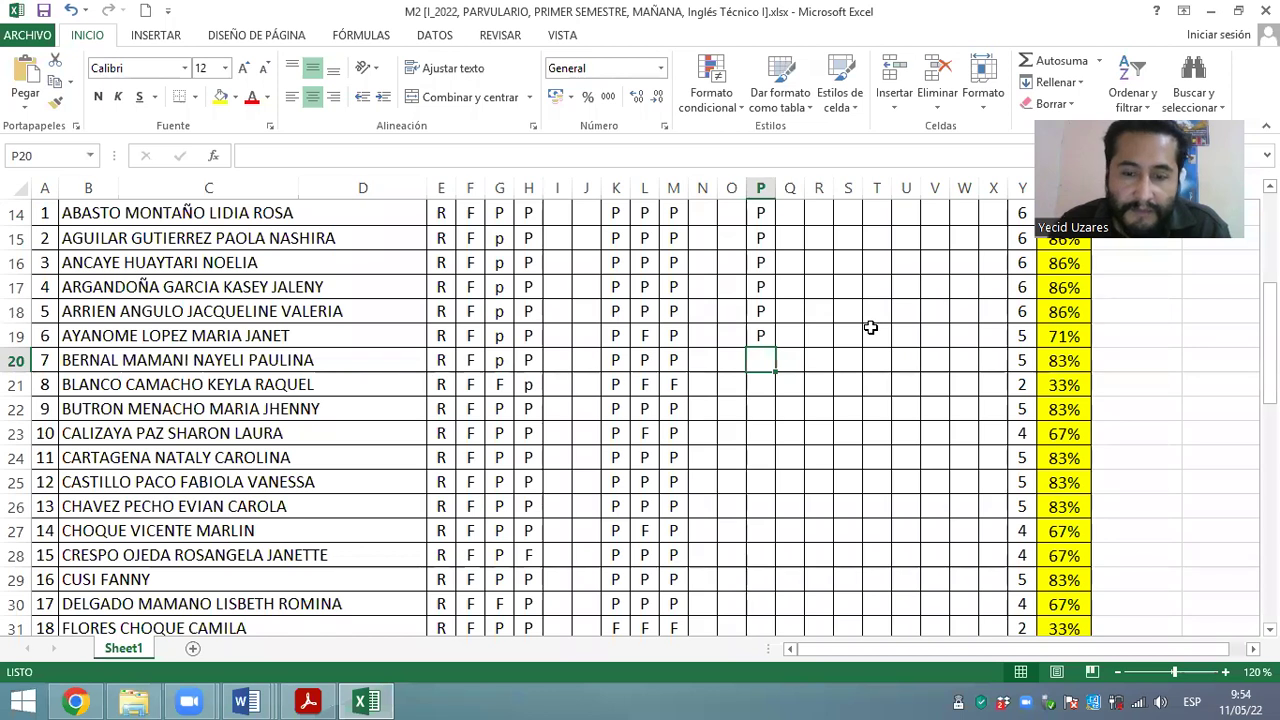
text(P)
key(Return)
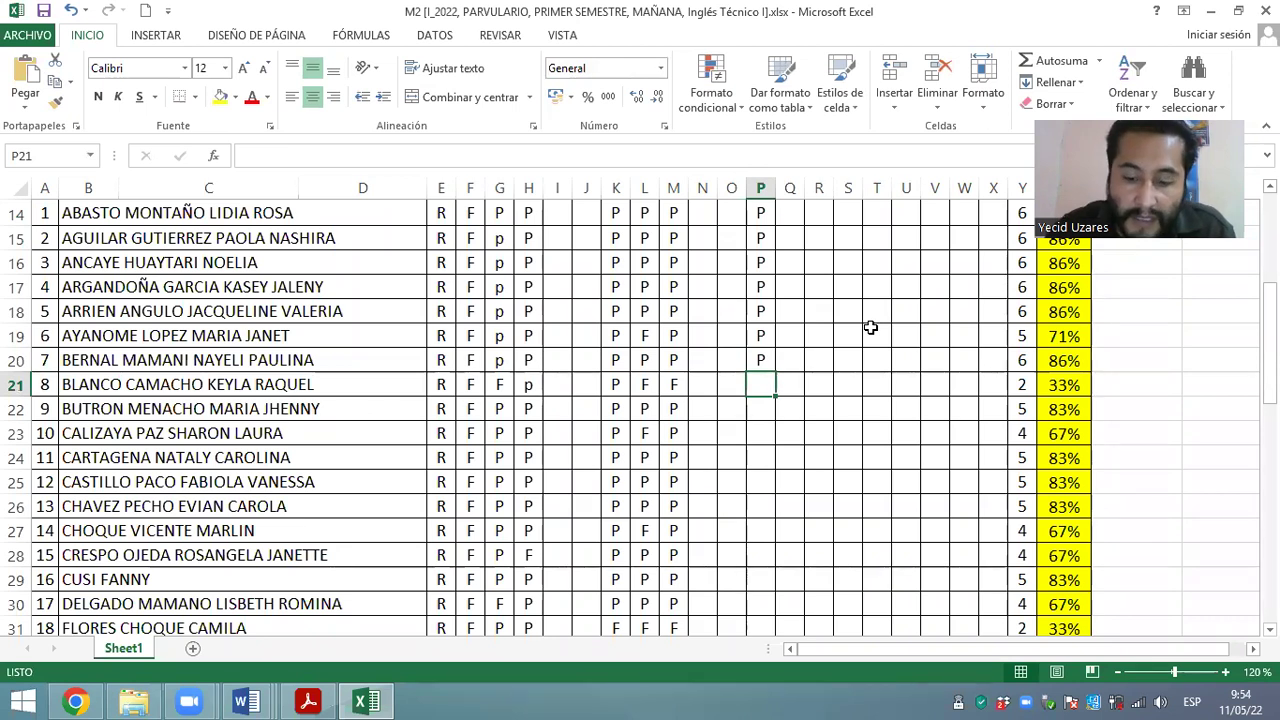
Record the 11/V/22 attendance of students 8 to 11 as F, P, F and P
text(F)
key(Return)
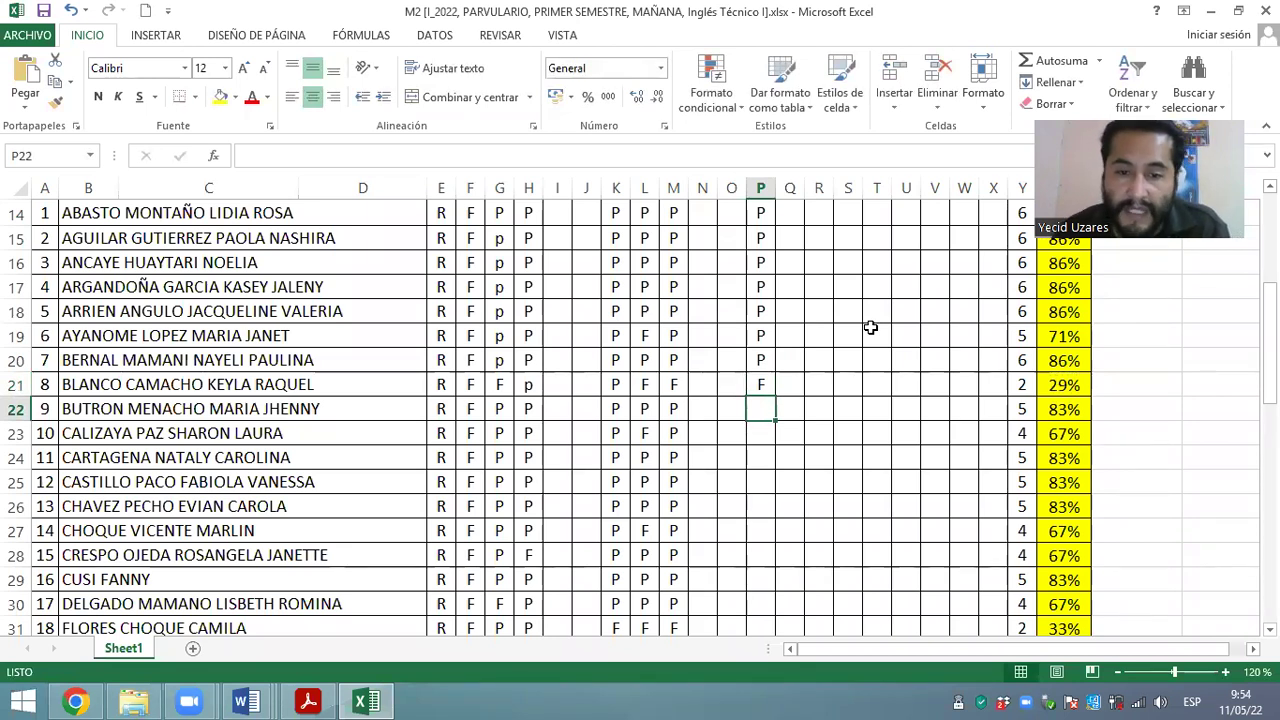
text(P)
key(Return)
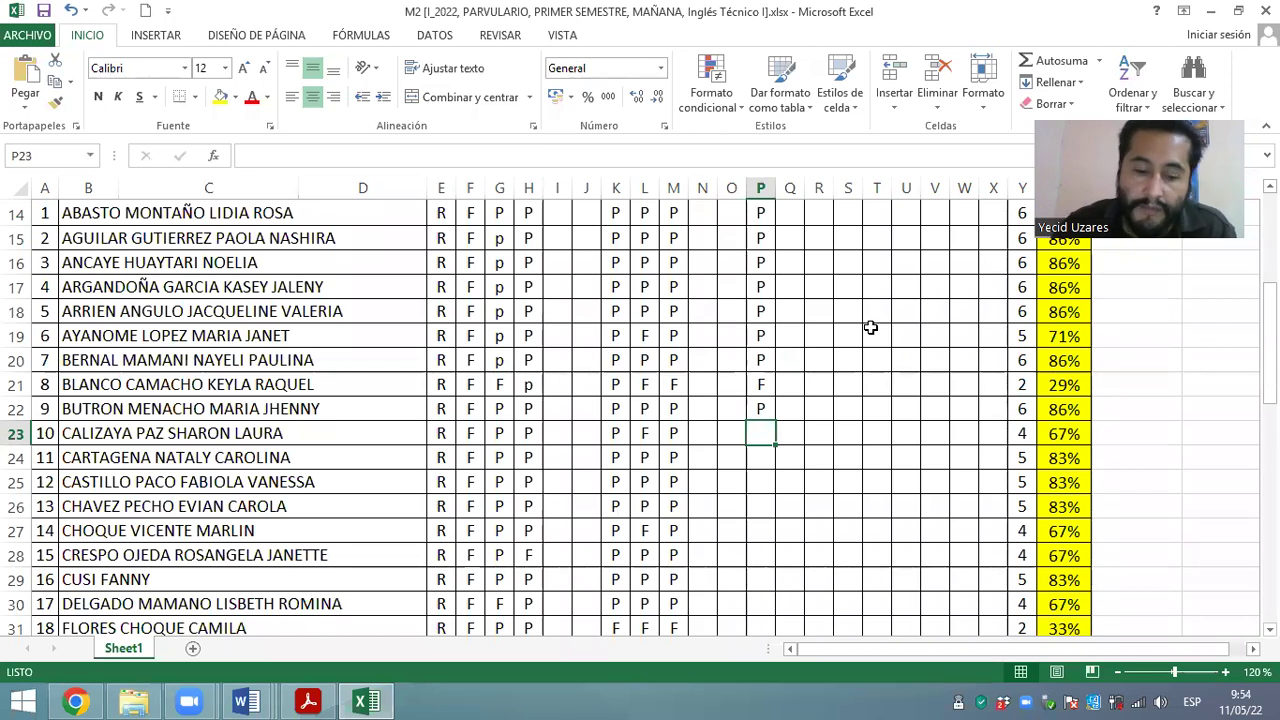
text(F)
key(Return)
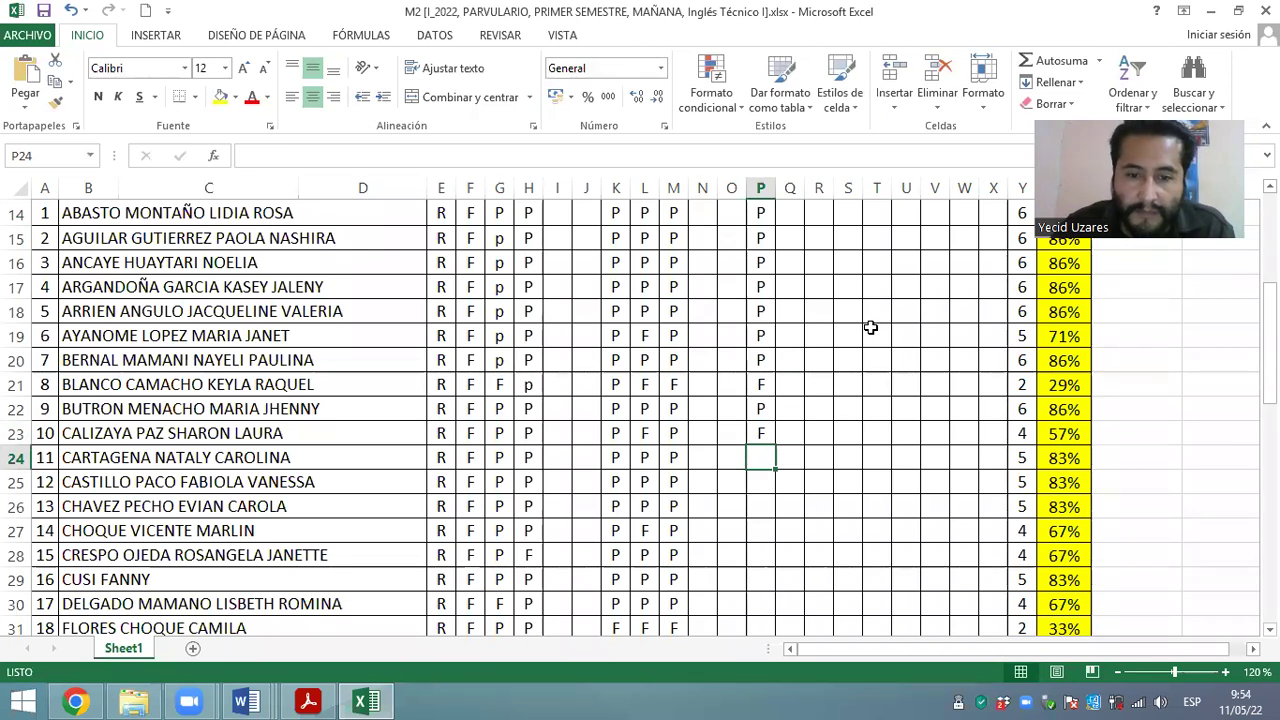
text(P)
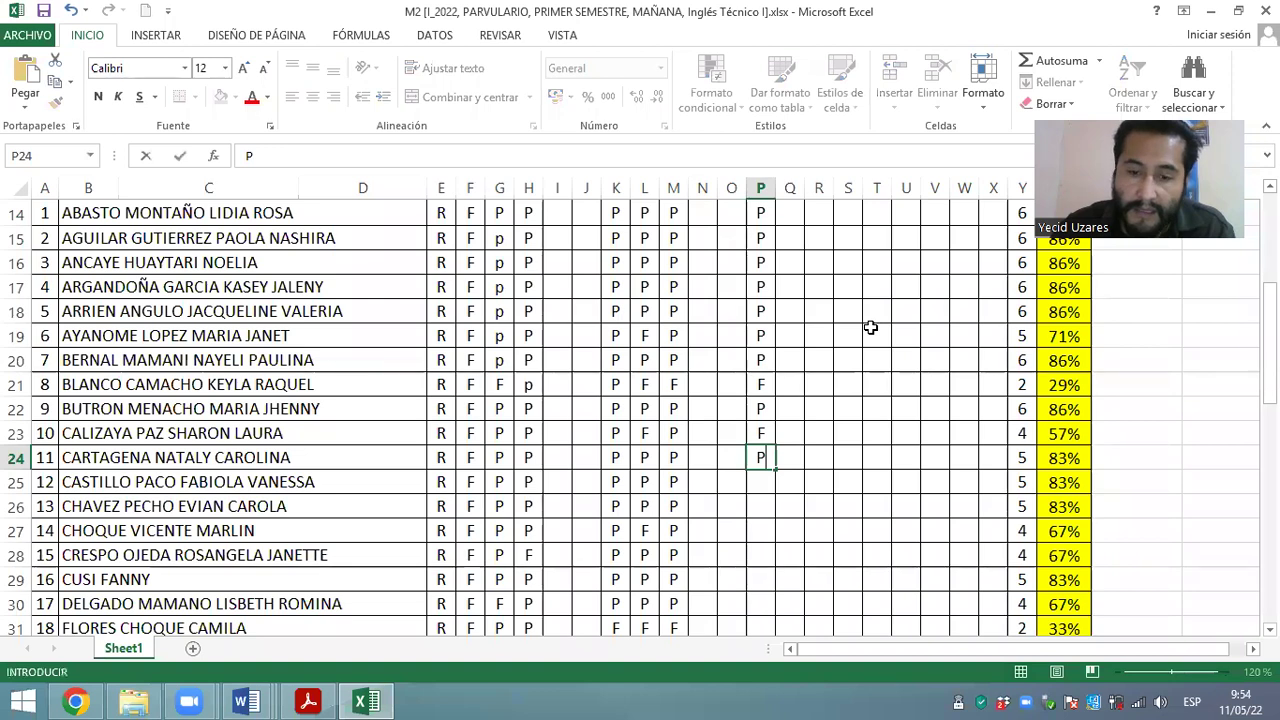
key(Return)
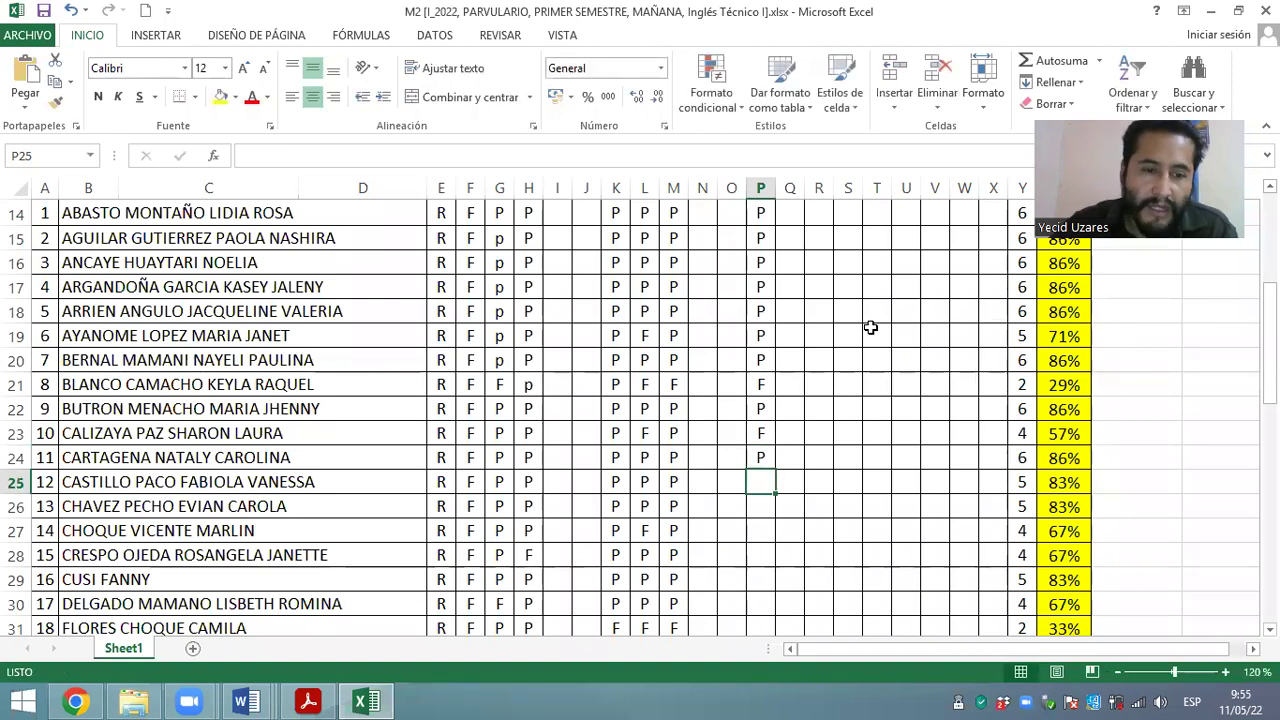
Enter F as student 12's attendance for 11/V/22 and correct the entry to P
scroll(865, 328, down, 2)
scroll(859, 329, down, 1)
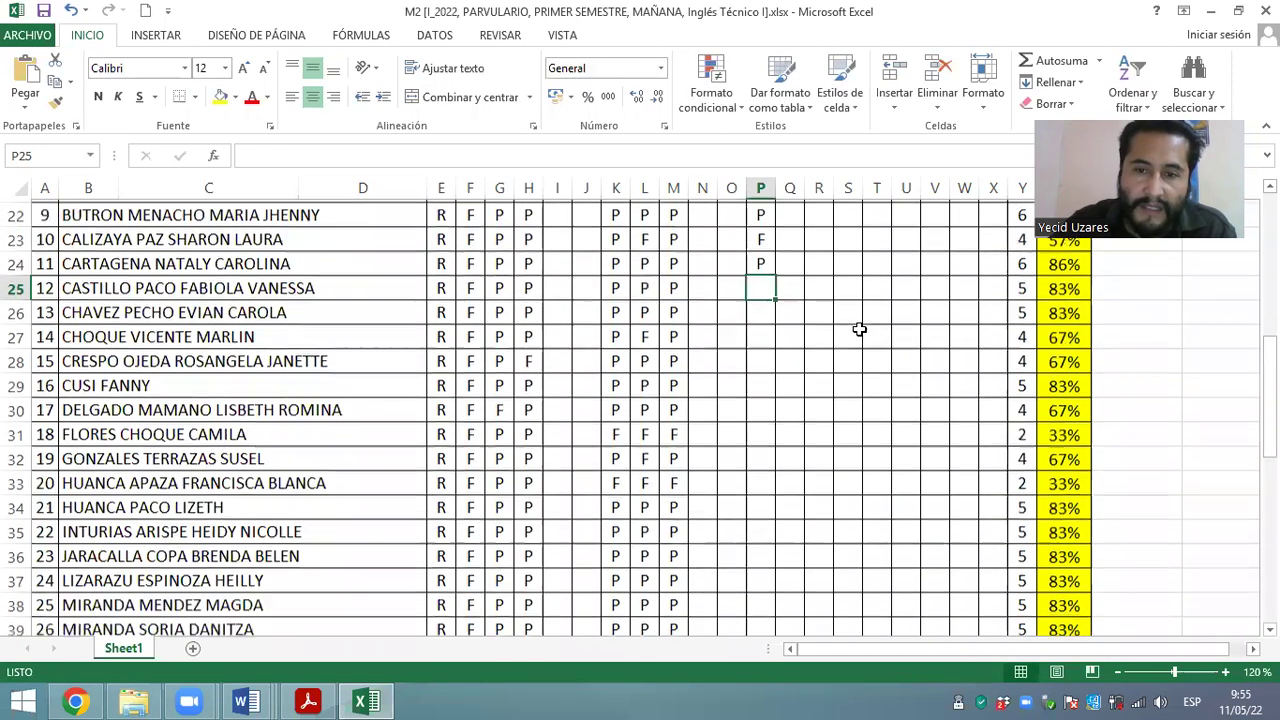
scroll(859, 329, down, 1)
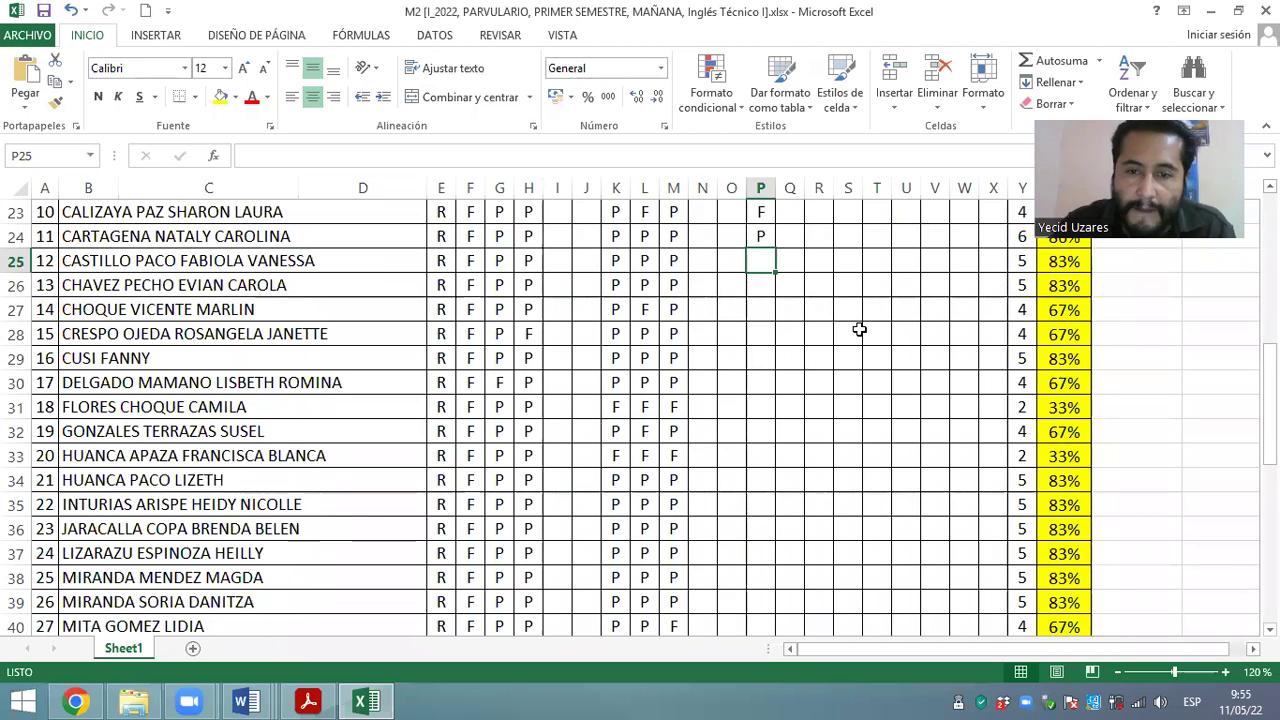
text(F)
key(Return)
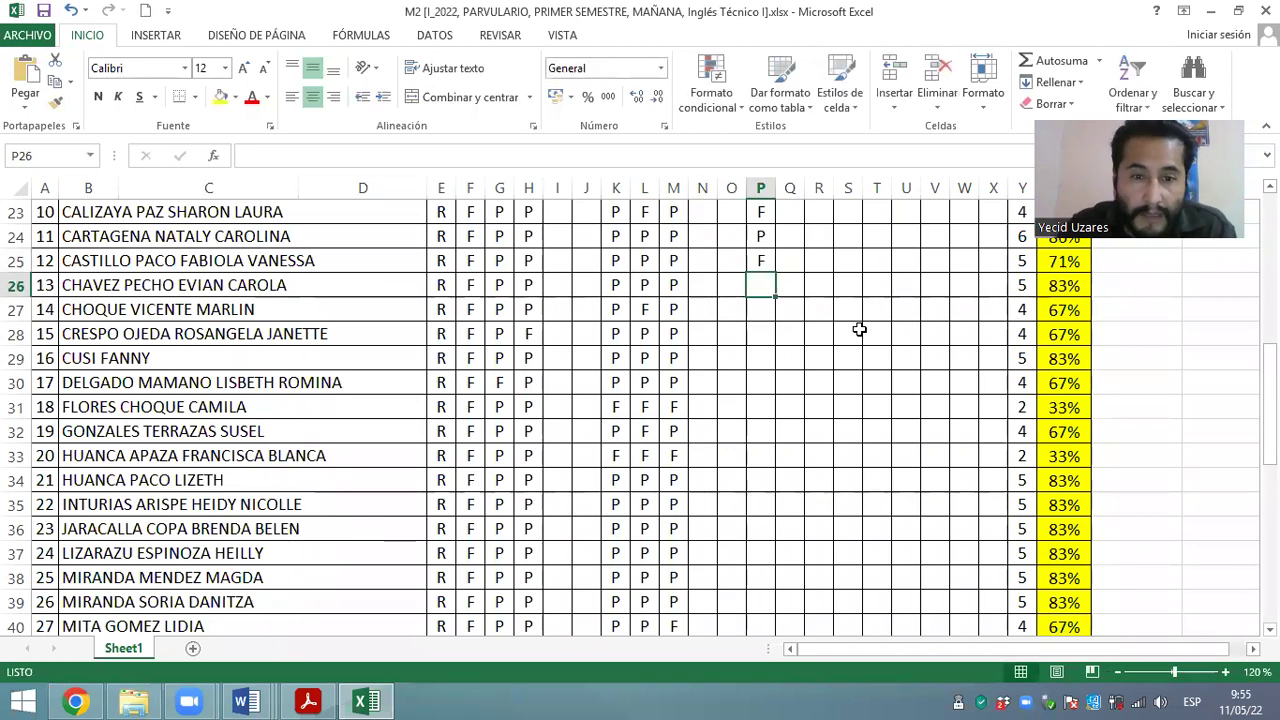
key(Up)
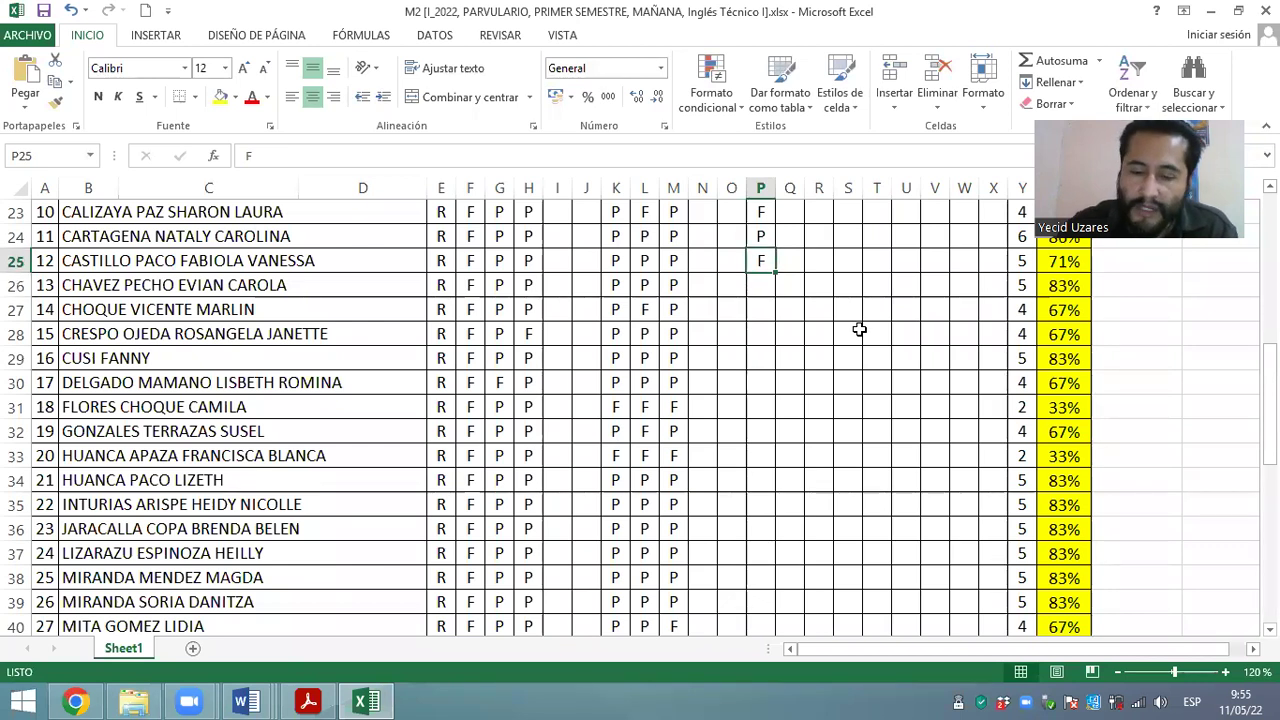
text(P)
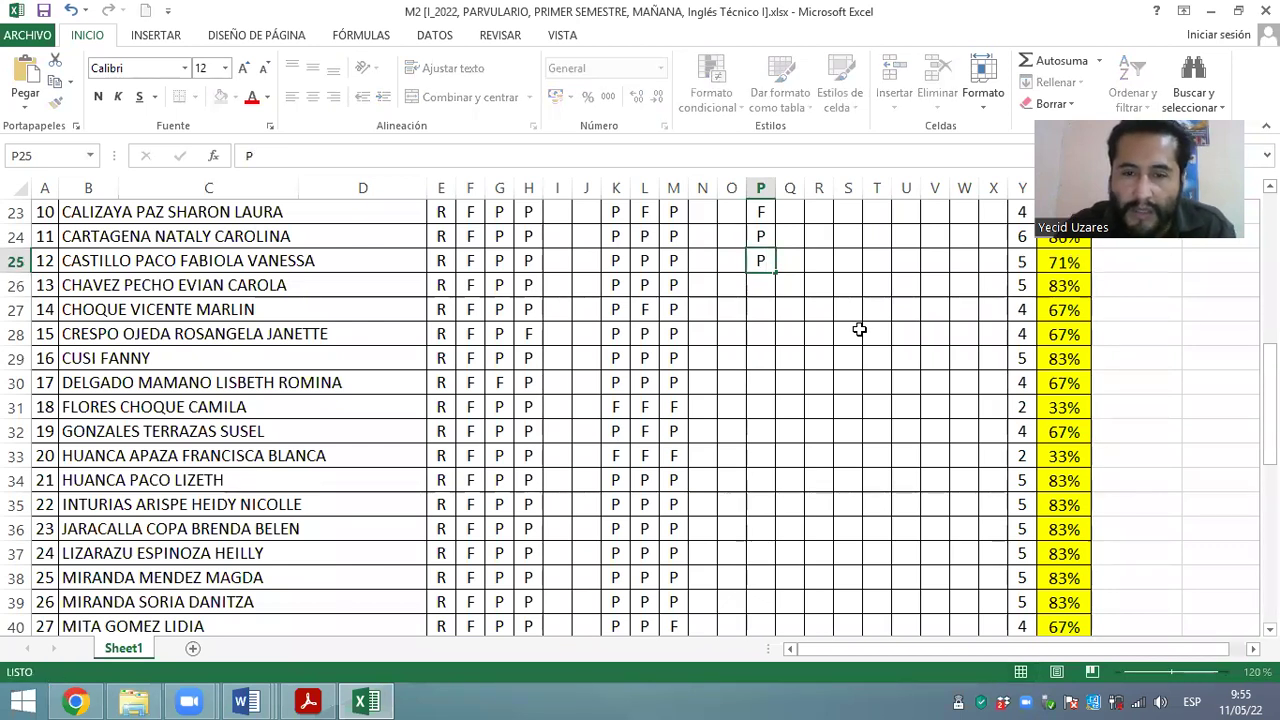
key(Return)
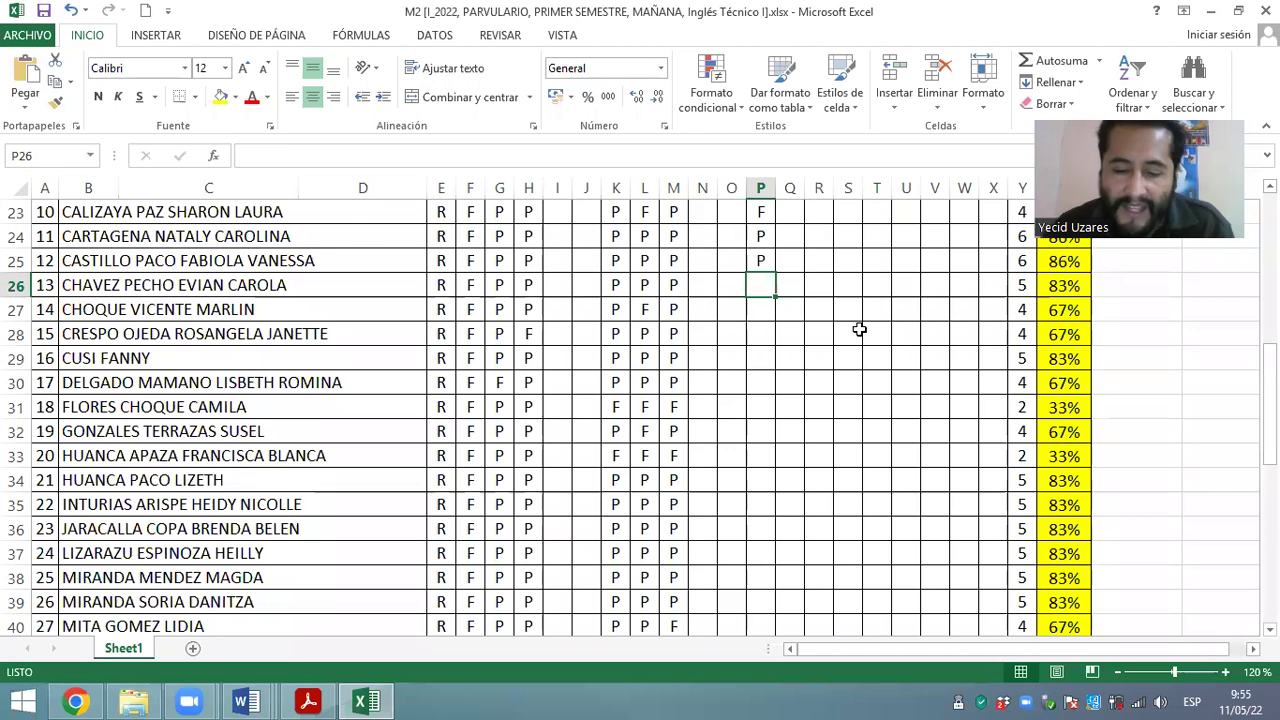
Record the 11/V/22 attendance of students 13 and 14 as P and student 15 as F
text(P)
key(Return)
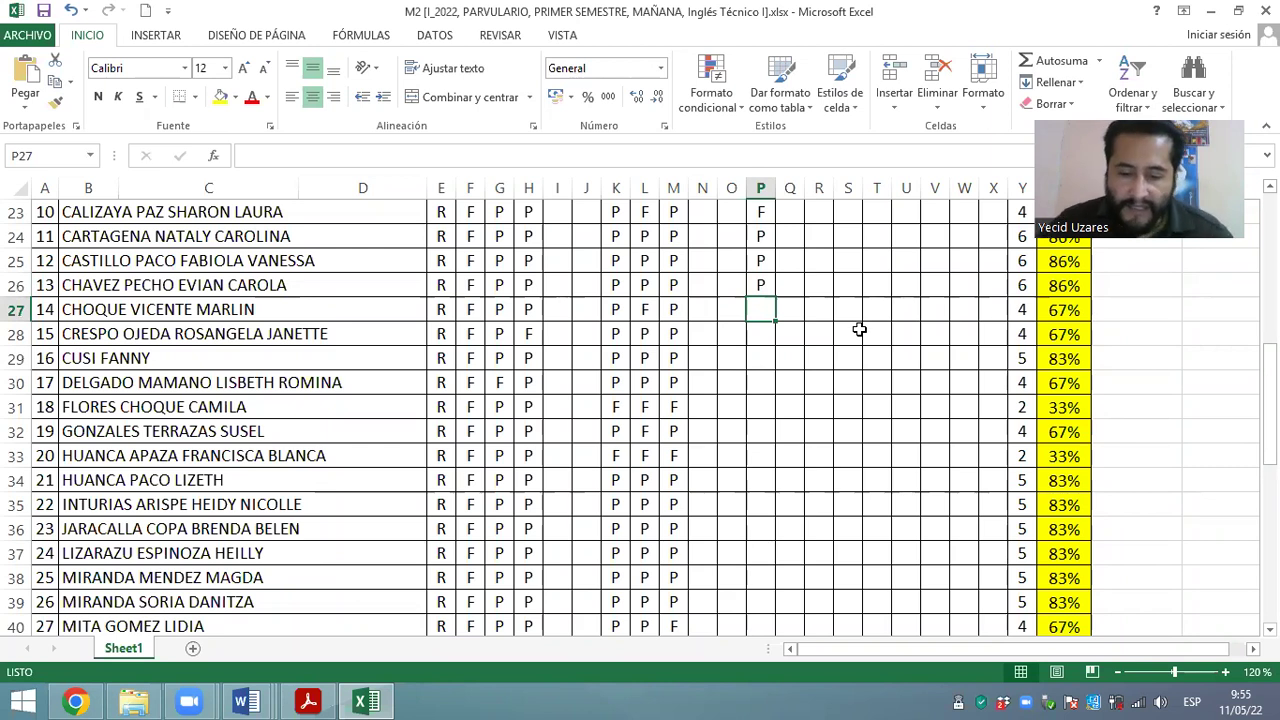
text(P)
key(Return)
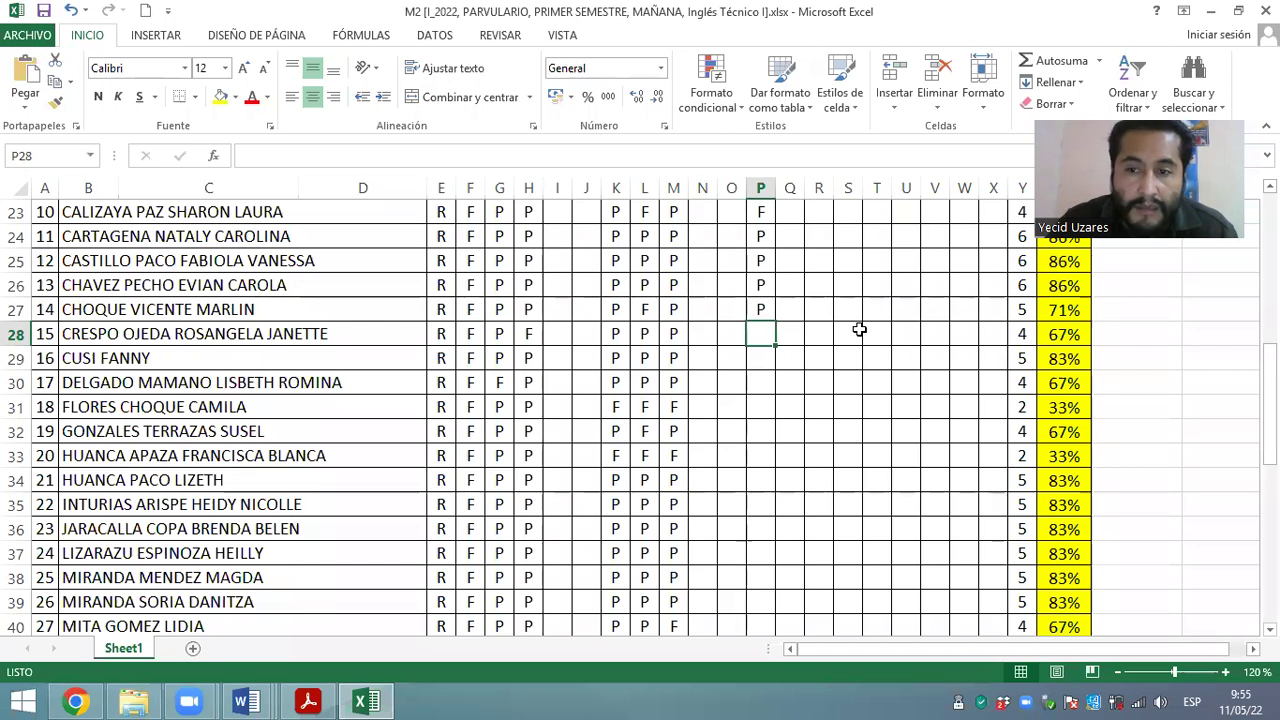
text(F)
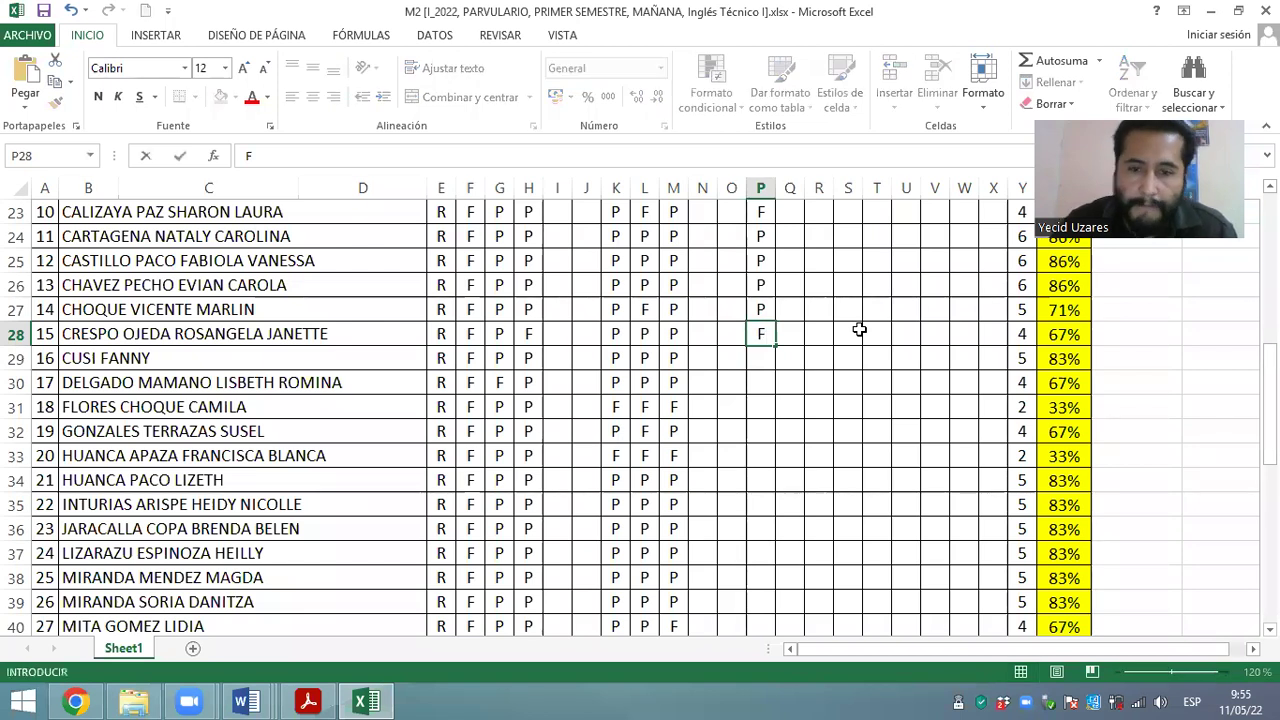
key(Return)
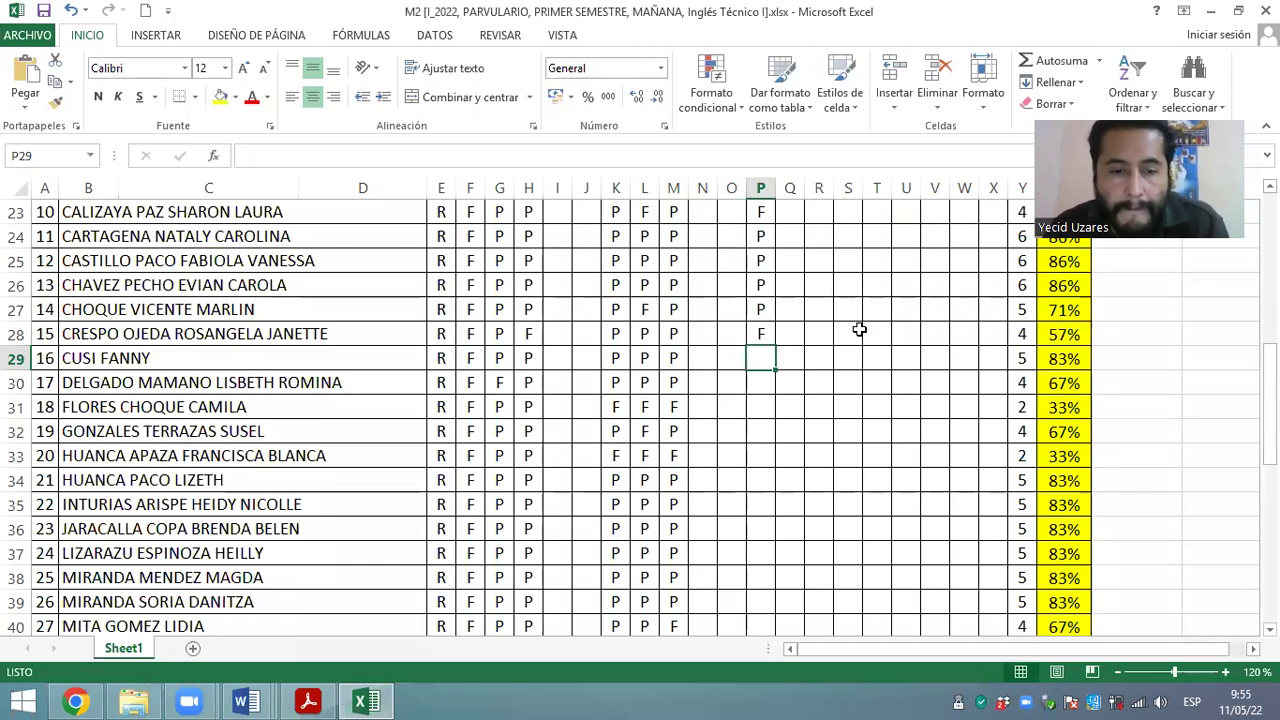
Record the 11/V/22 attendance of students 16 to 19 as P, P, F and P
text(P)
key(Return)
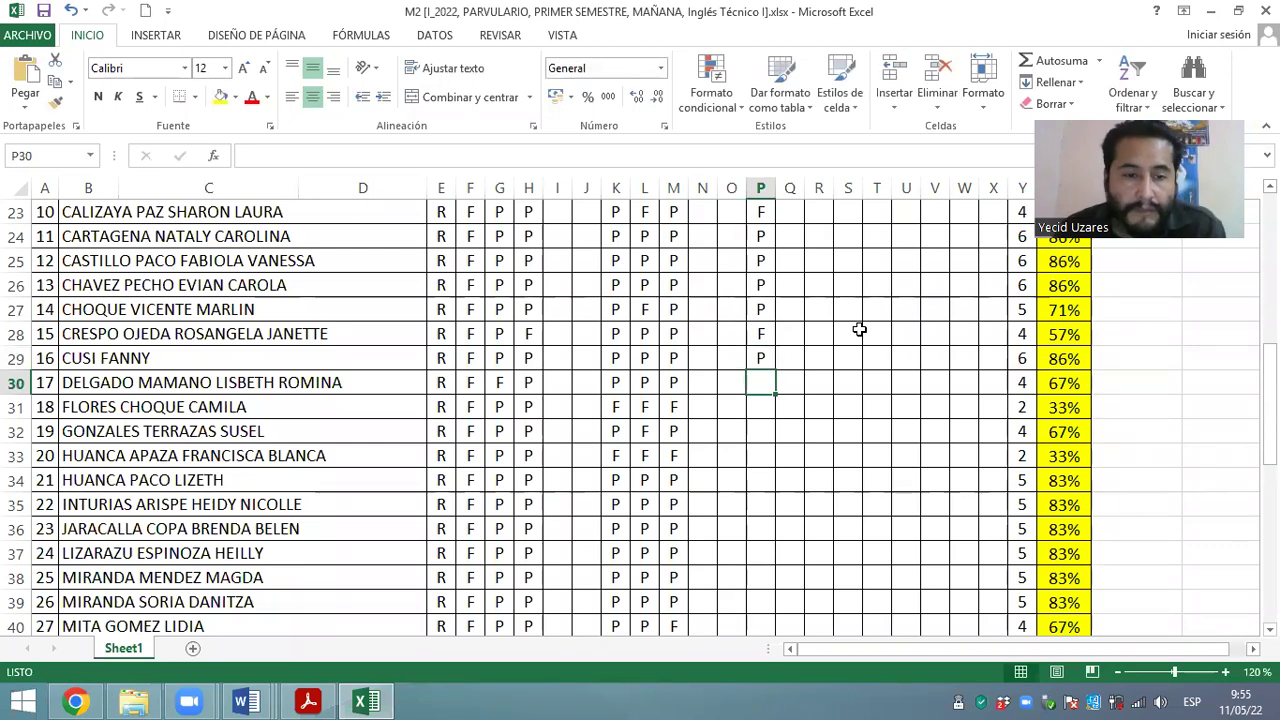
text(P)
key(Return)
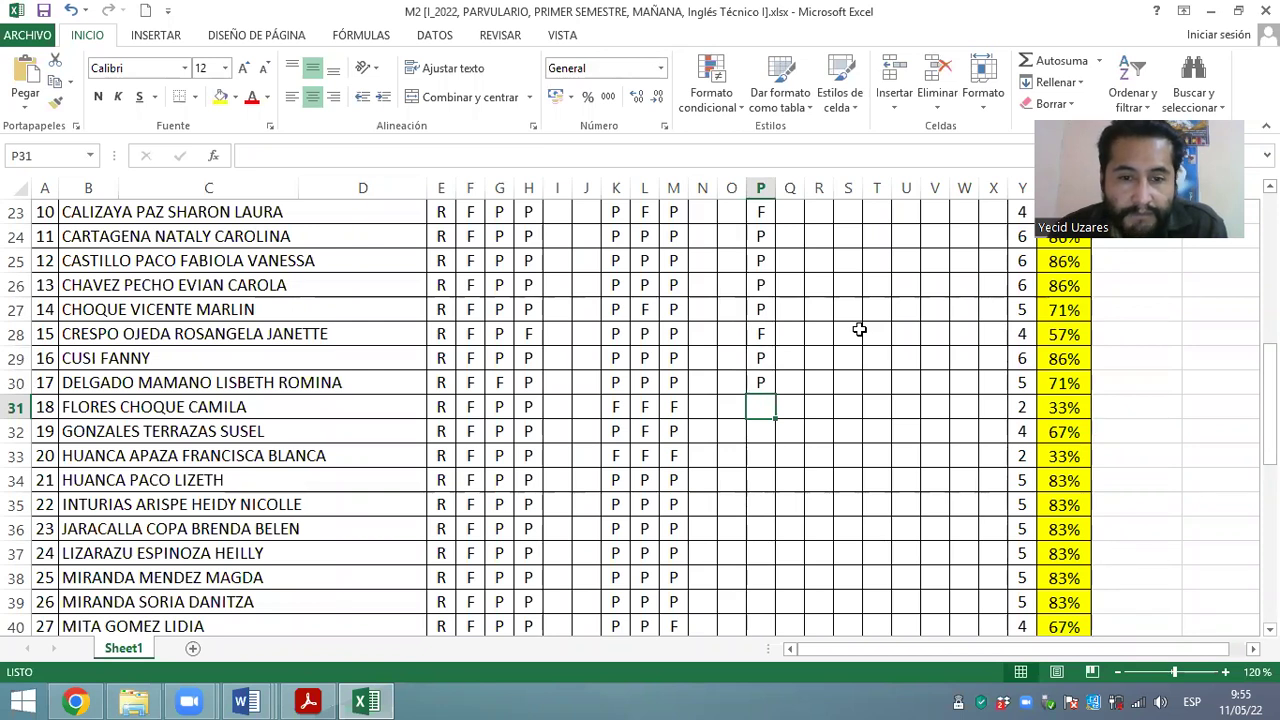
text(F)
key(Return)
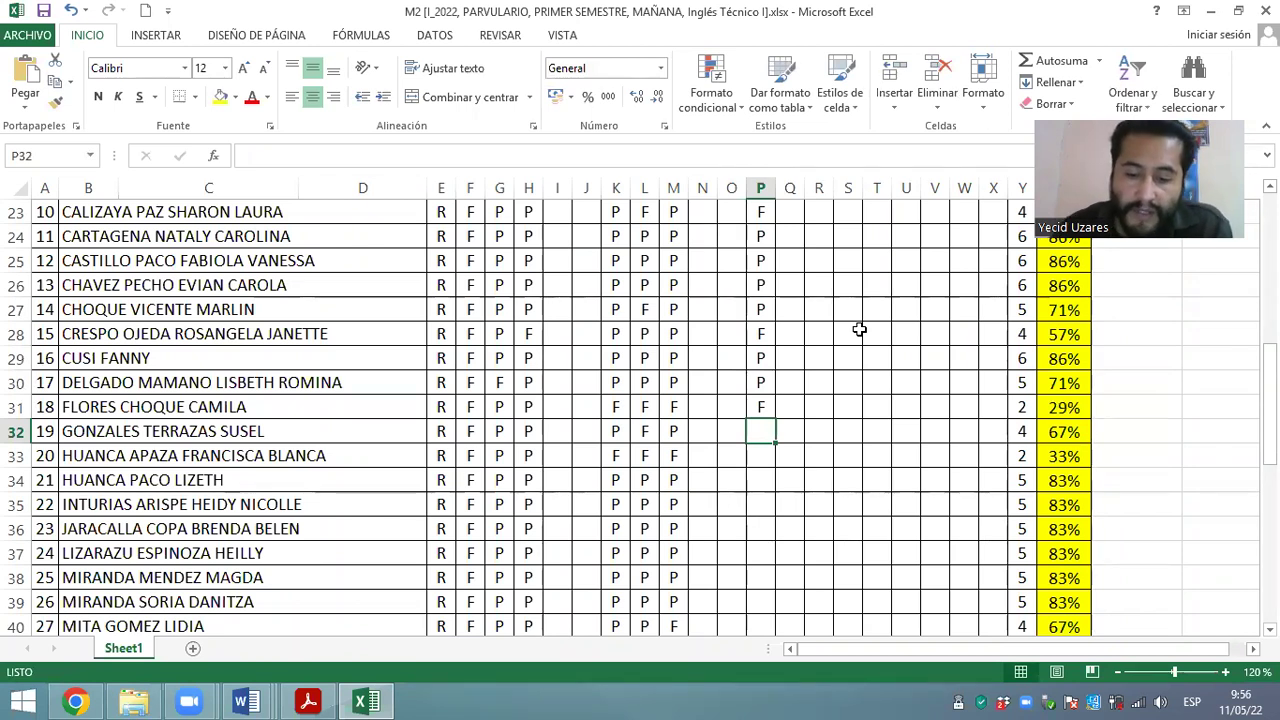
text(P)
key(Return)
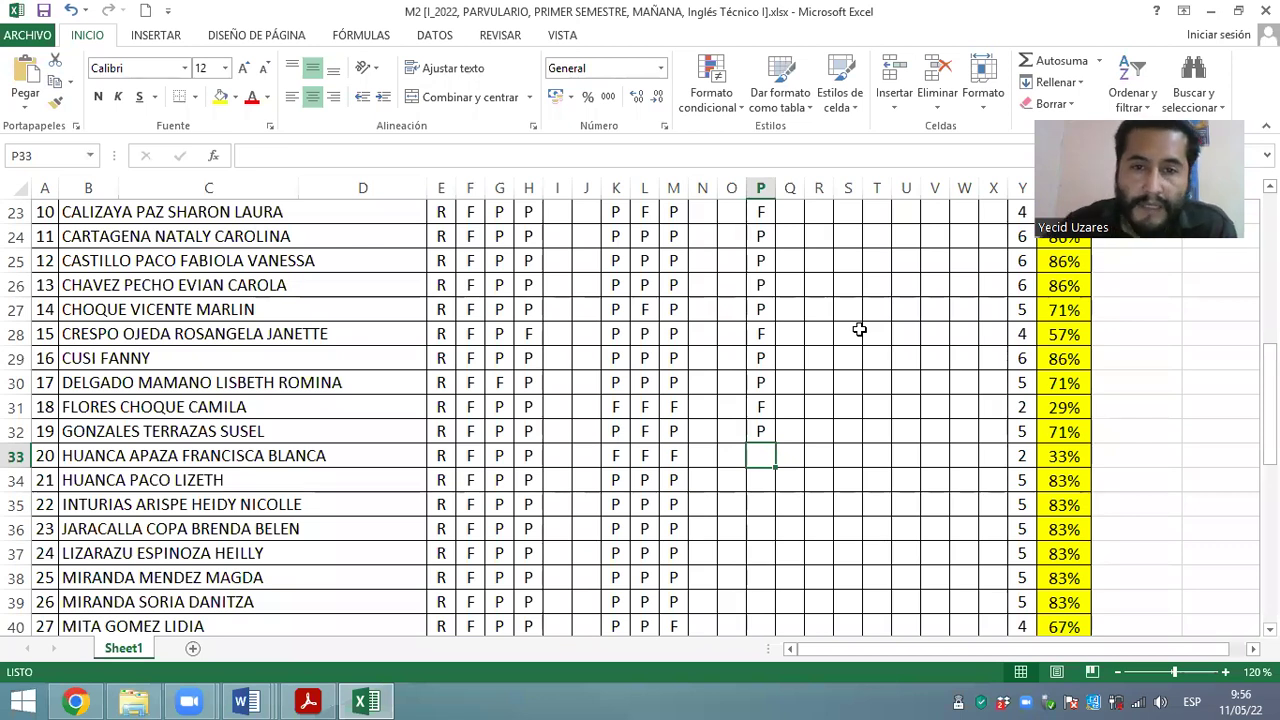
Record the 11/V/22 attendance of students 20 to 22 as F, P and F
scroll(720, 270, down, 2)
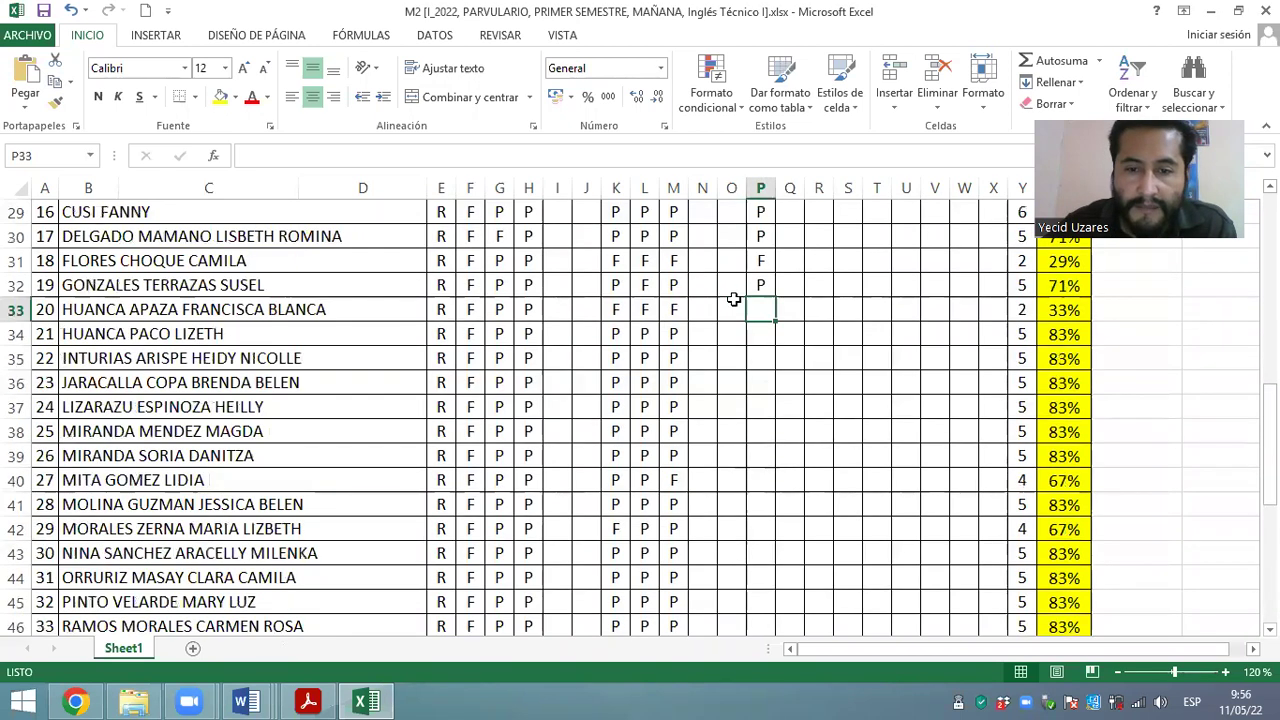
text(F)
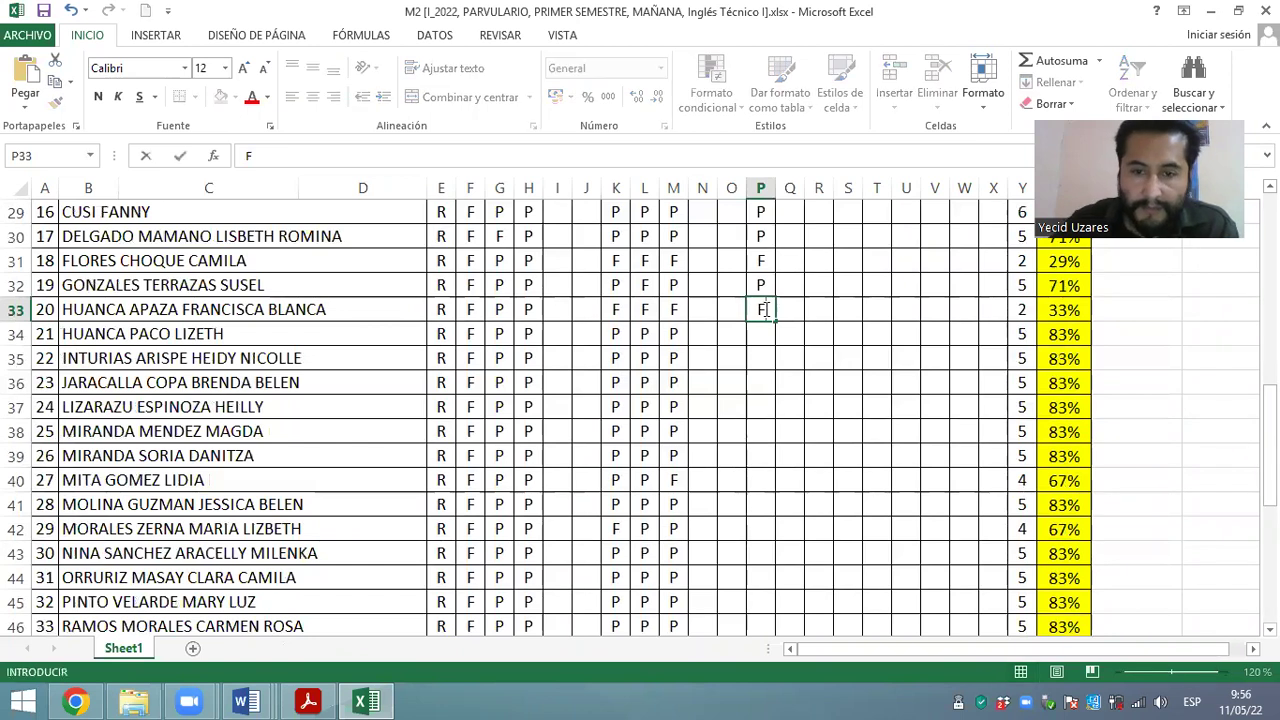
key(Return)
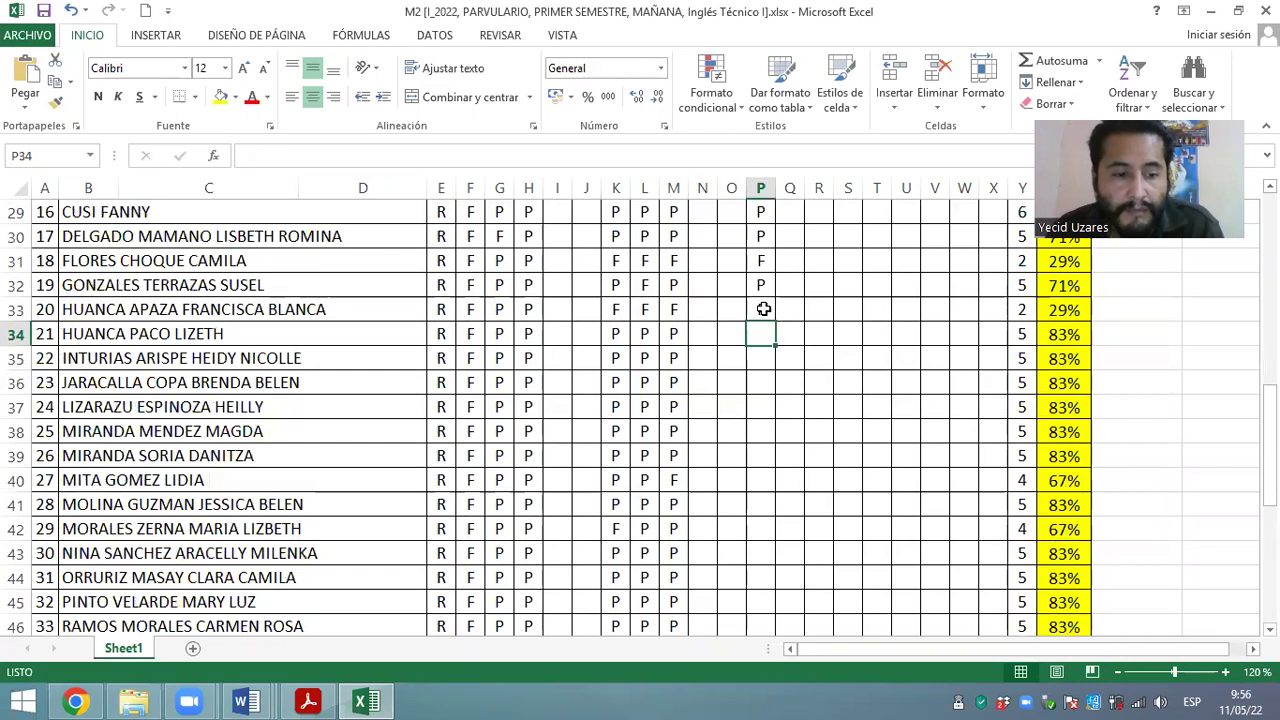
text(P)
key(Return)
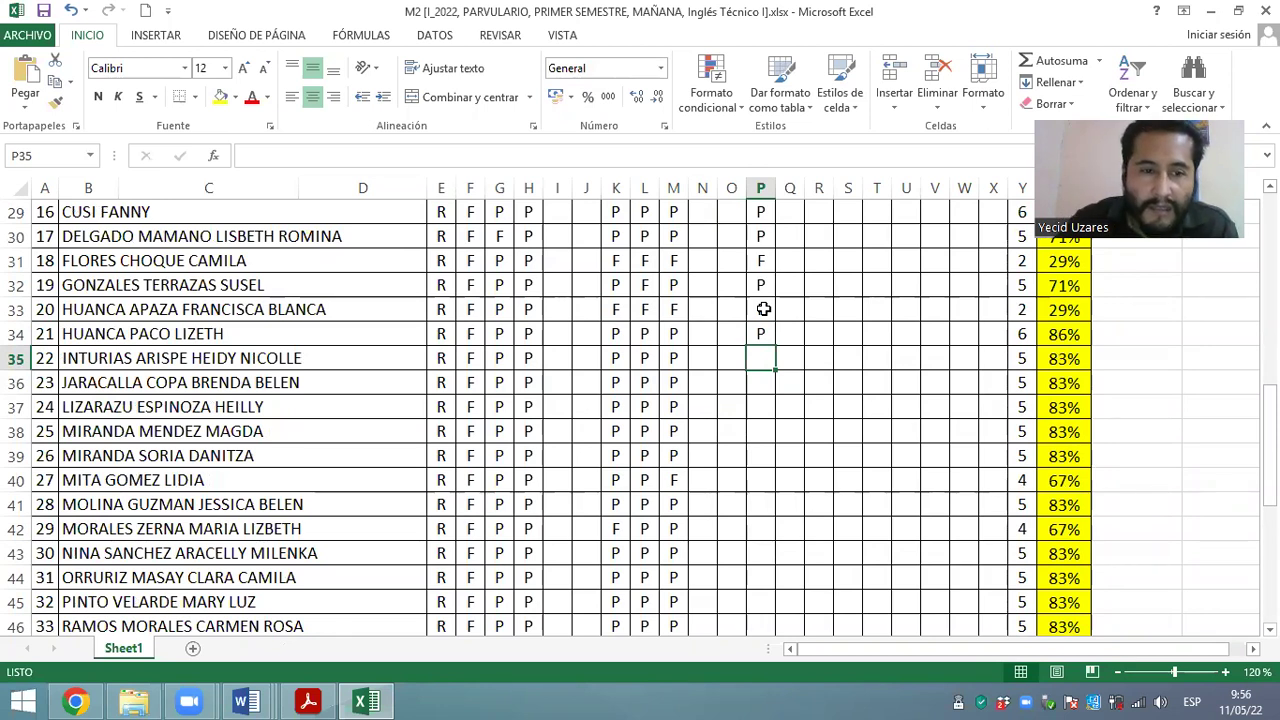
click(706, 360)
click(738, 360)
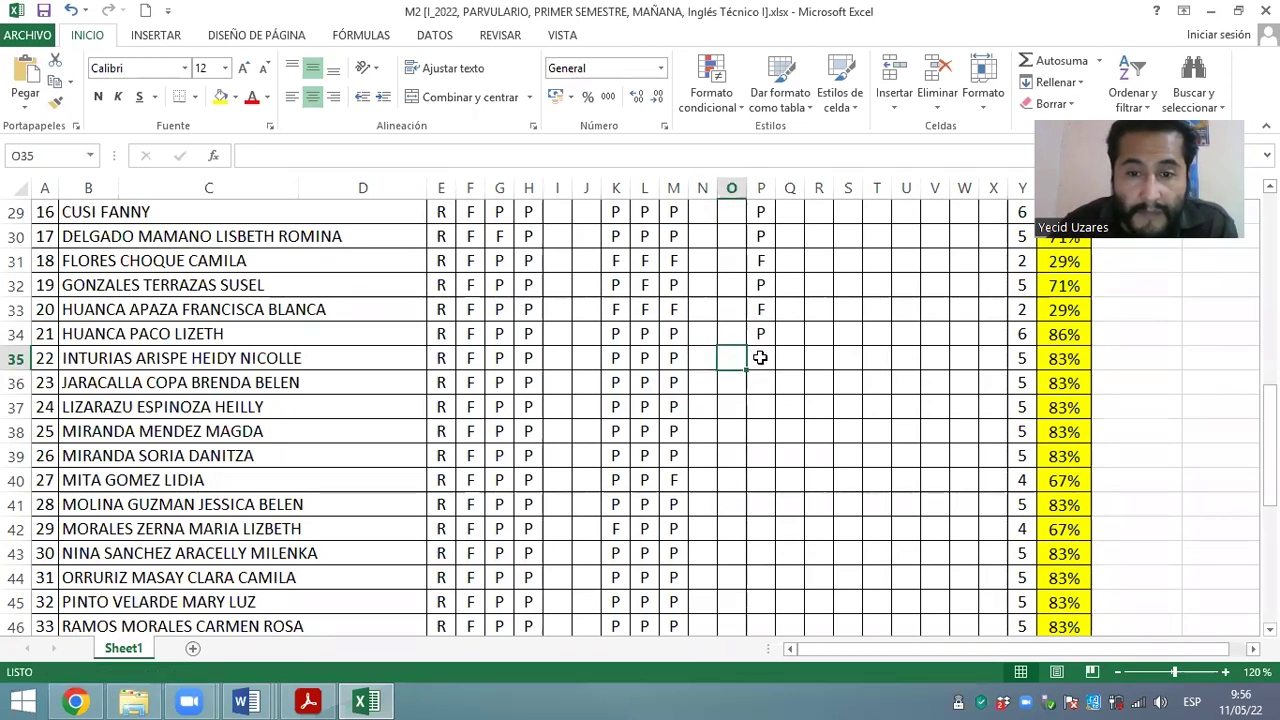
click(760, 357)
text(F)
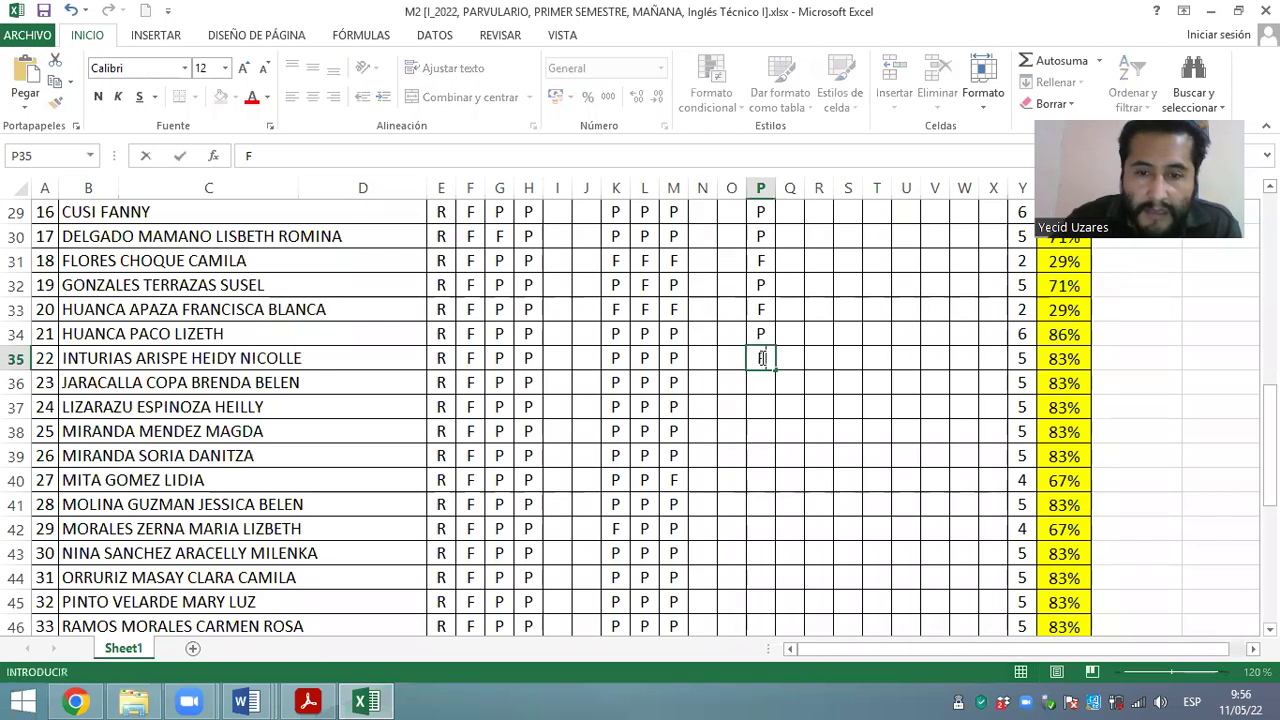
key(Return)
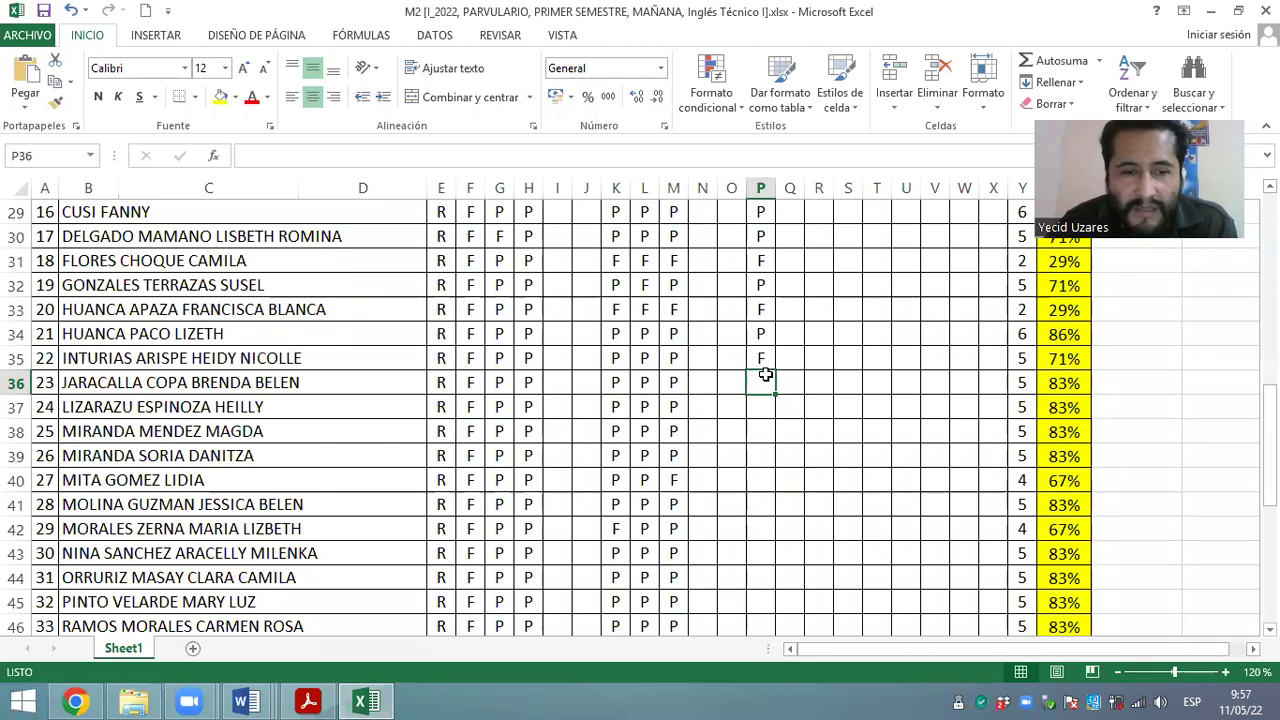
scroll(765, 374, down, 2)
scroll(766, 372, up, 1)
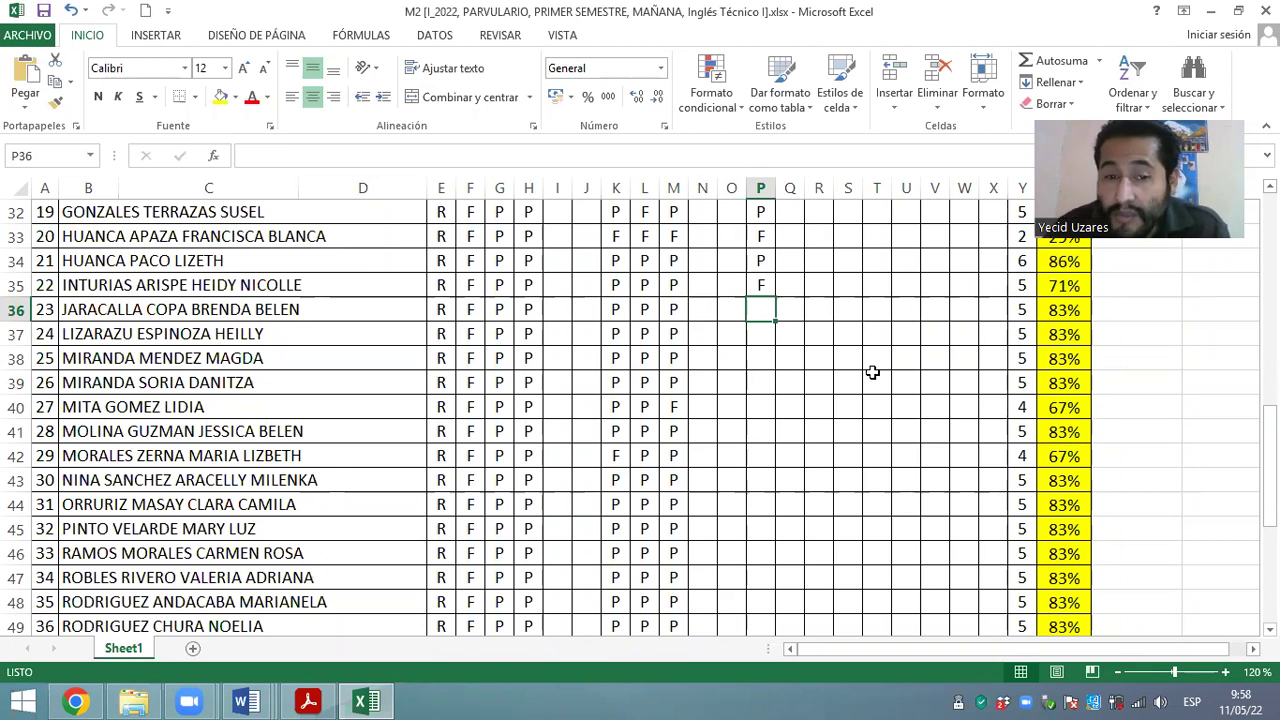
click(757, 286)
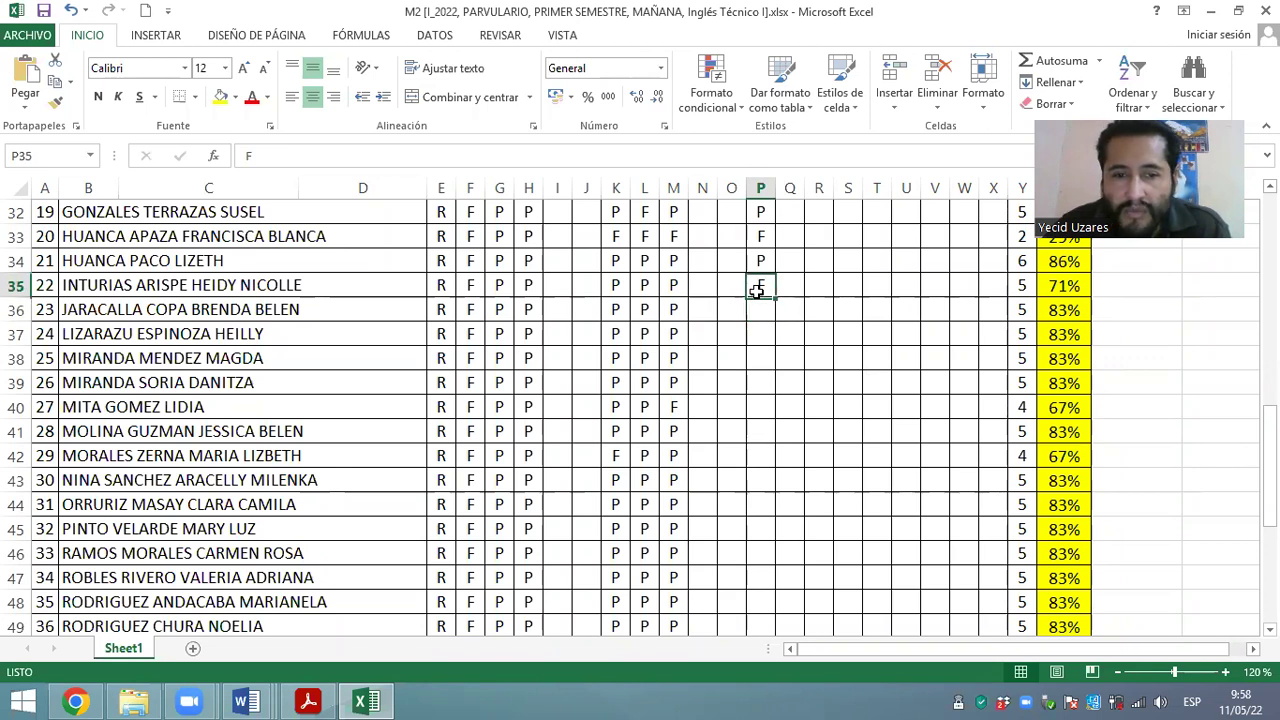
click(765, 311)
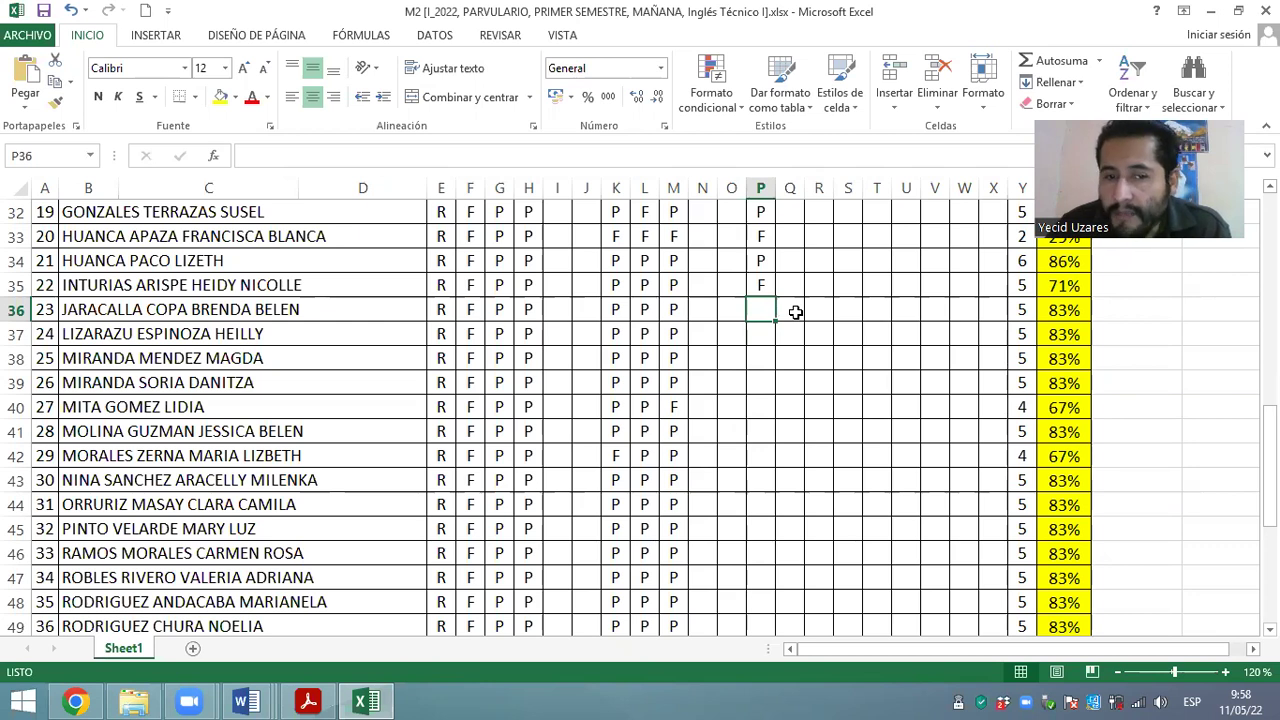
click(795, 312)
click(755, 310)
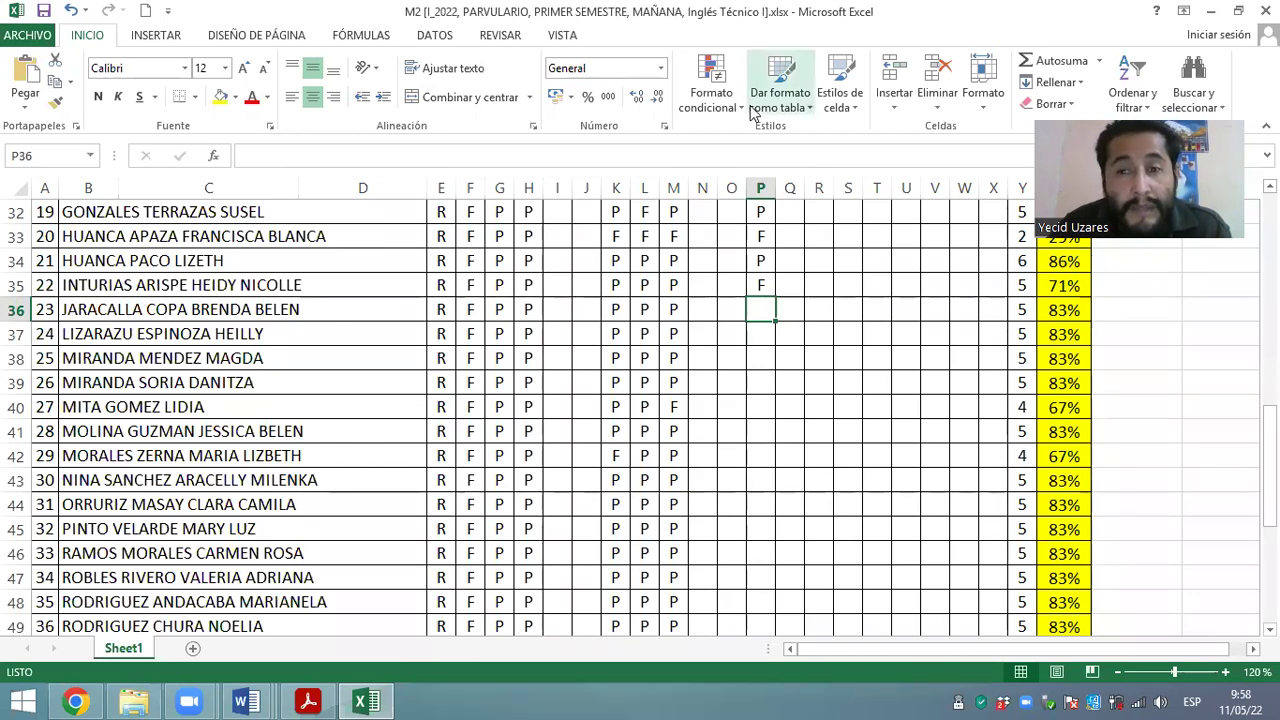
click(826, 310)
click(785, 310)
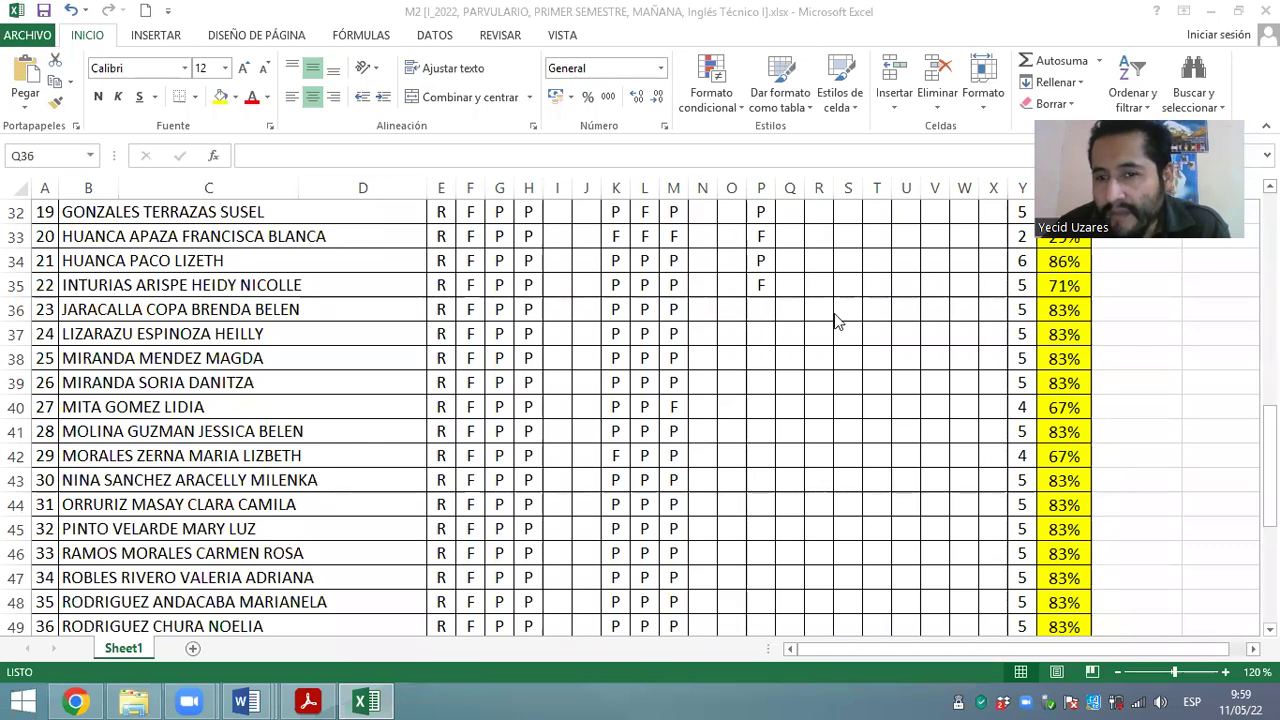
Enter F as student 23's attendance for 11/V/22 and clear the entry again
click(760, 305)
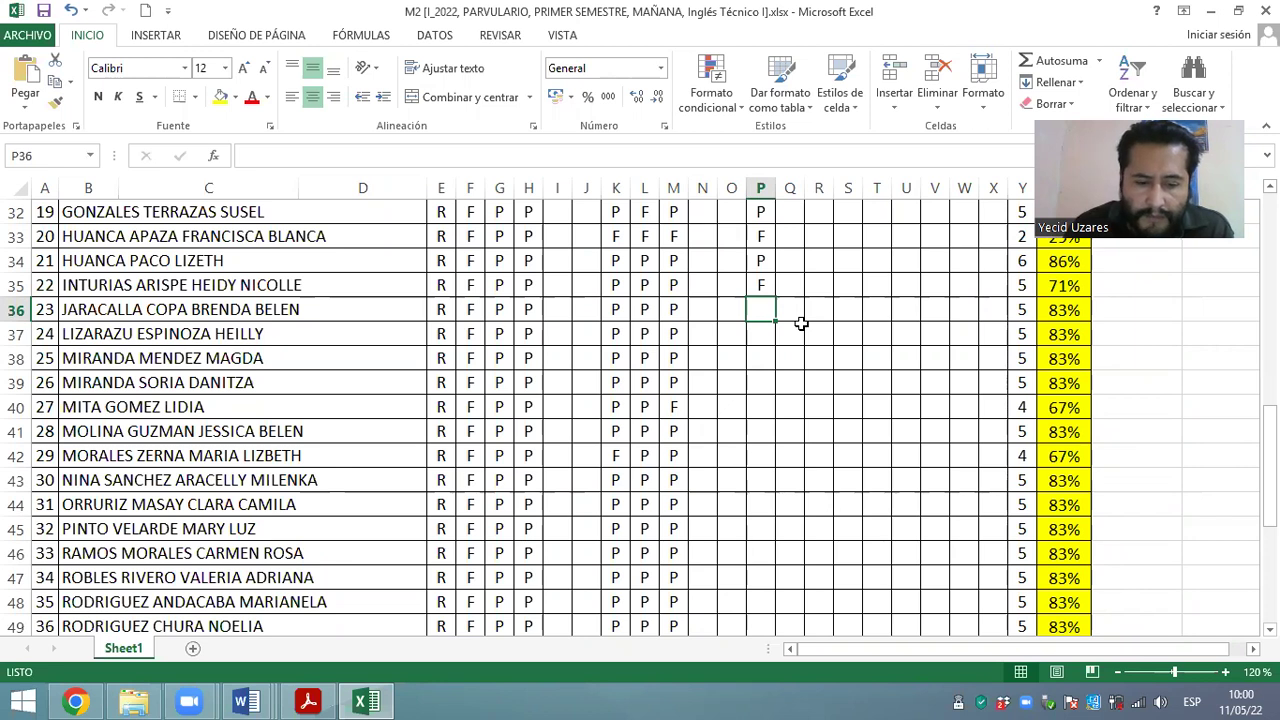
text(F)
key(Return)
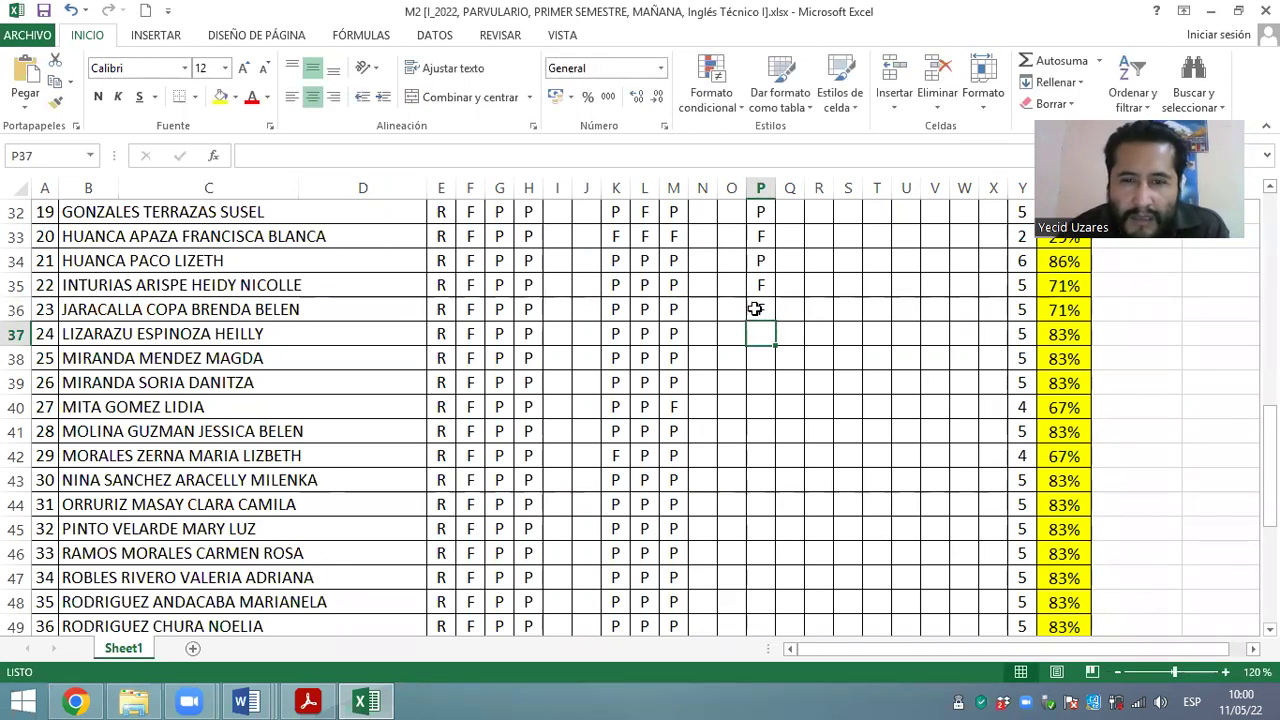
click(760, 311)
key(Delete)
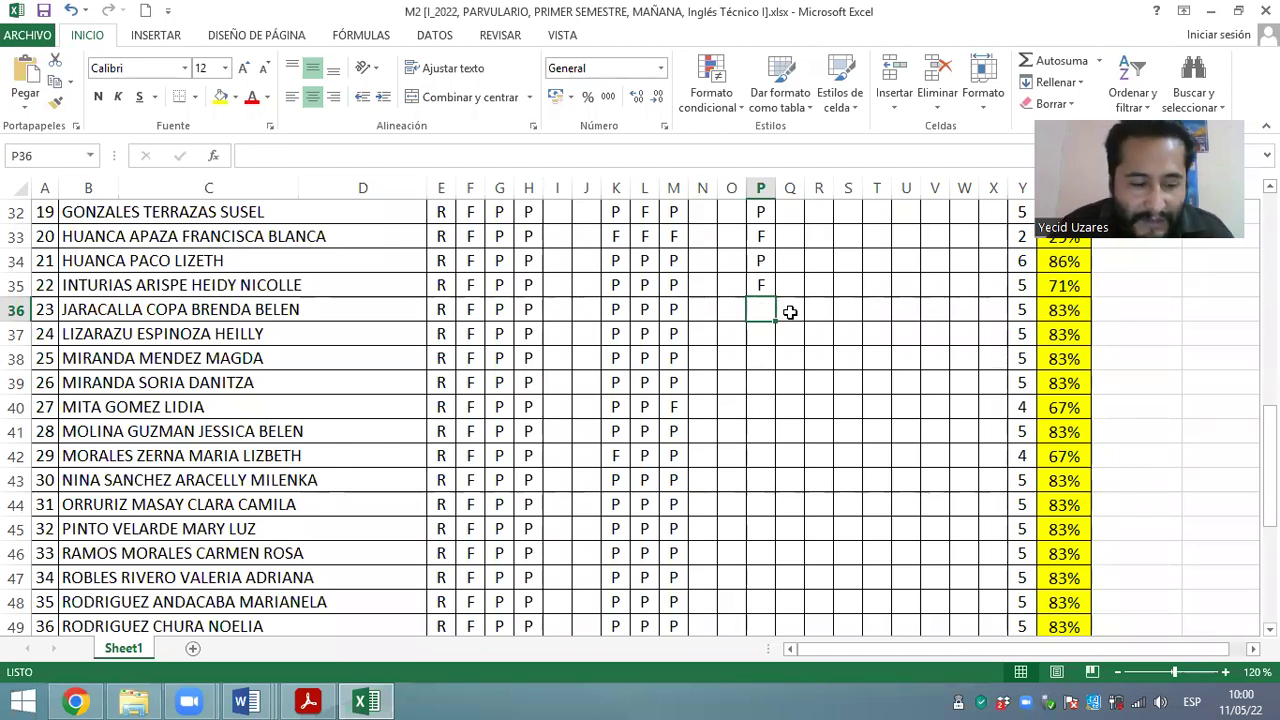
key(Right)
key(Right)
key(Right)
key(Right)
key(Right)
key(Right)
key(Right)
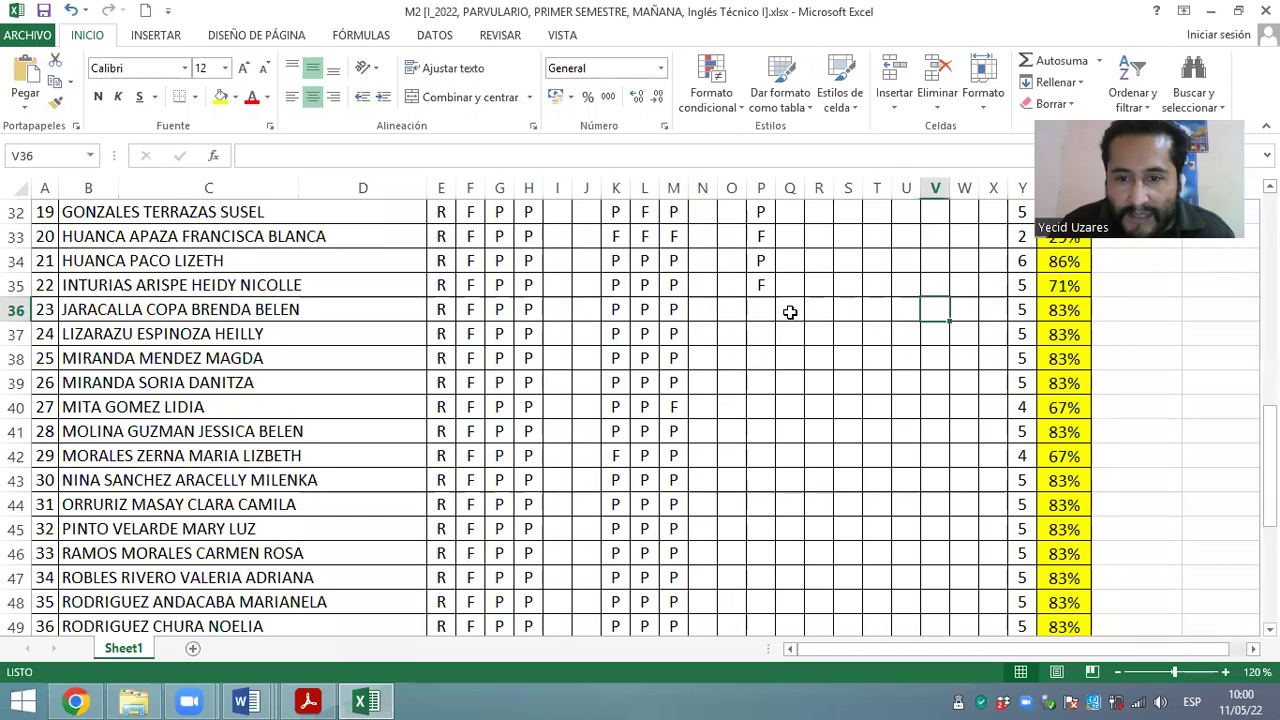
key(Right)
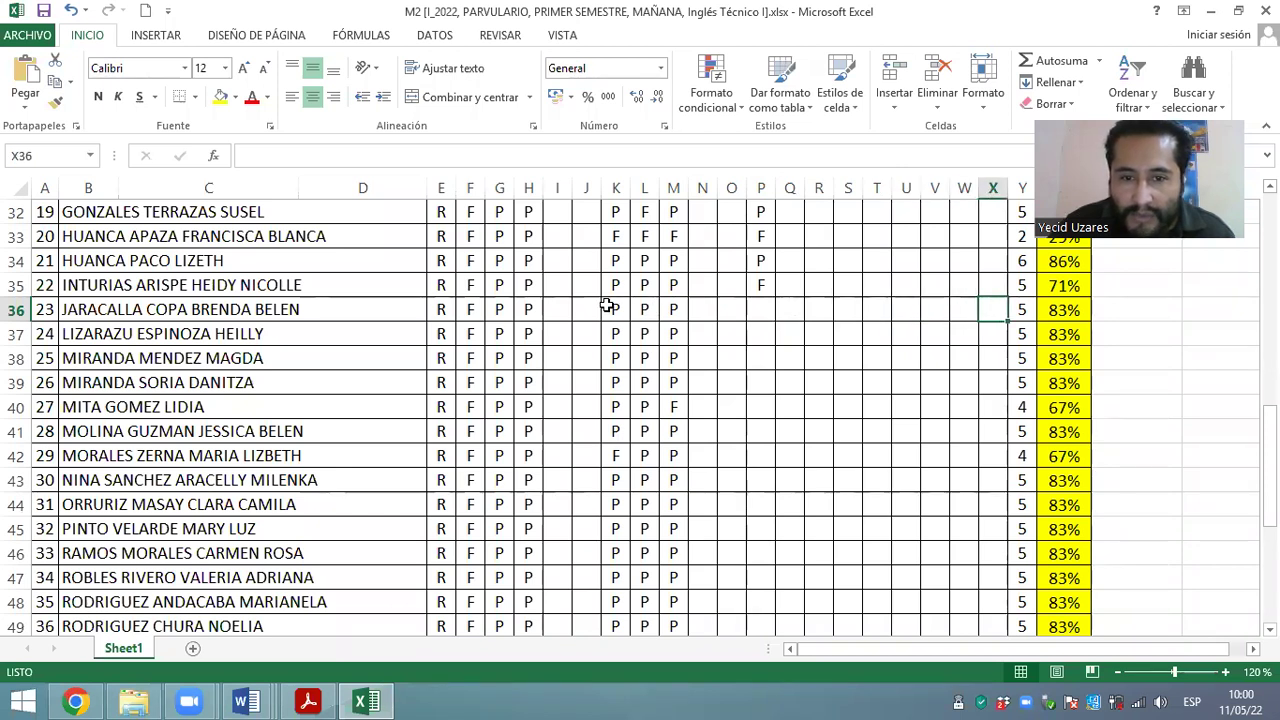
Enter the note "Se cambio" in cell N36 of student 23's row
click(702, 307)
text(sE)
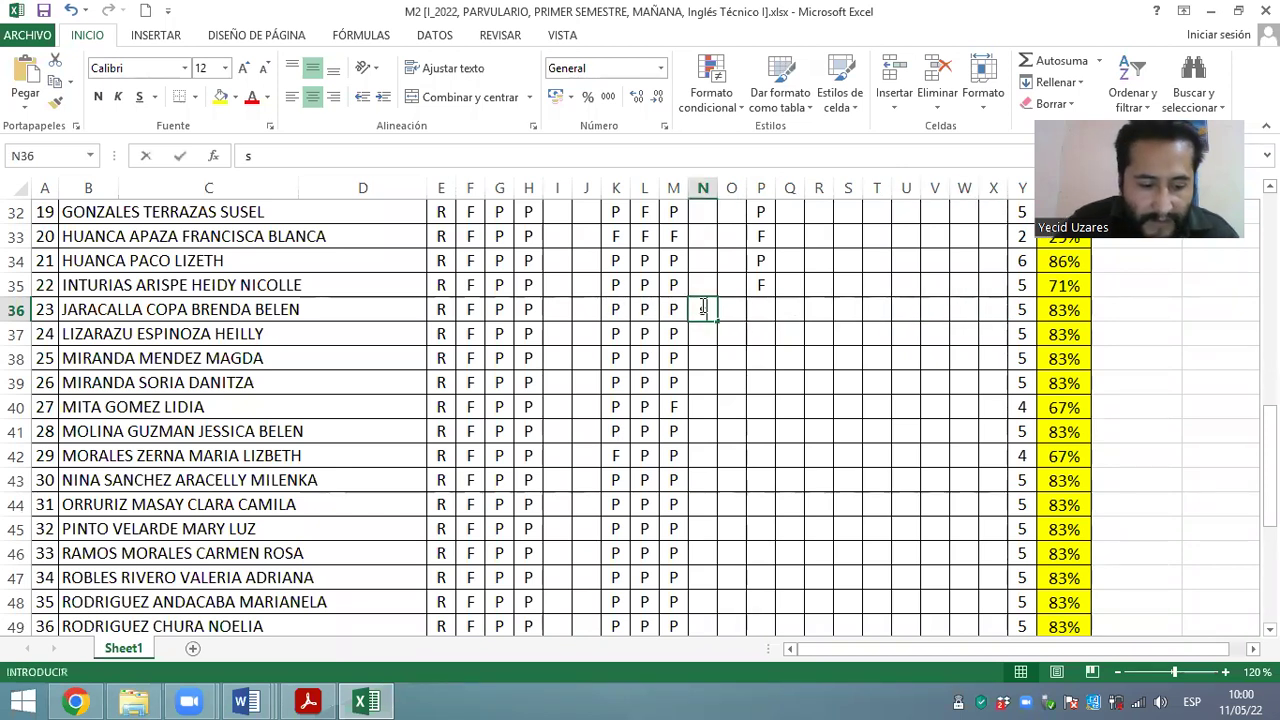
key(BackSpace)
key(BackSpace)
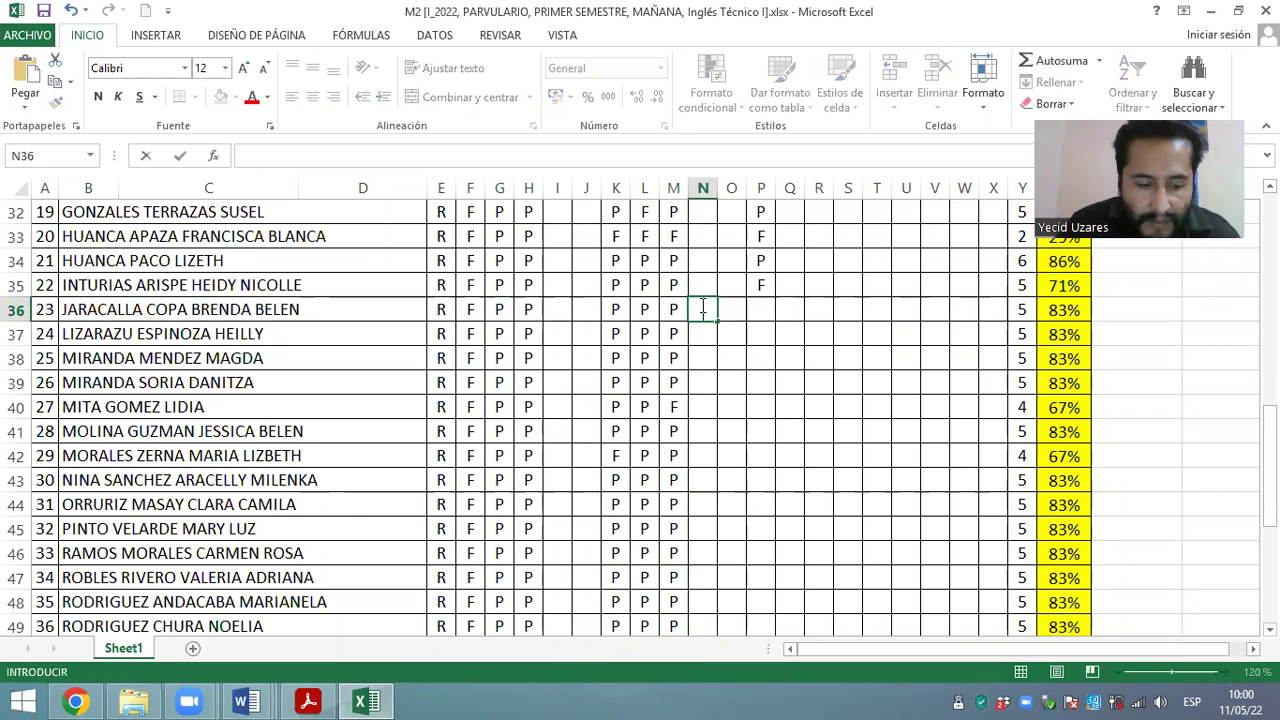
text(Se cam)
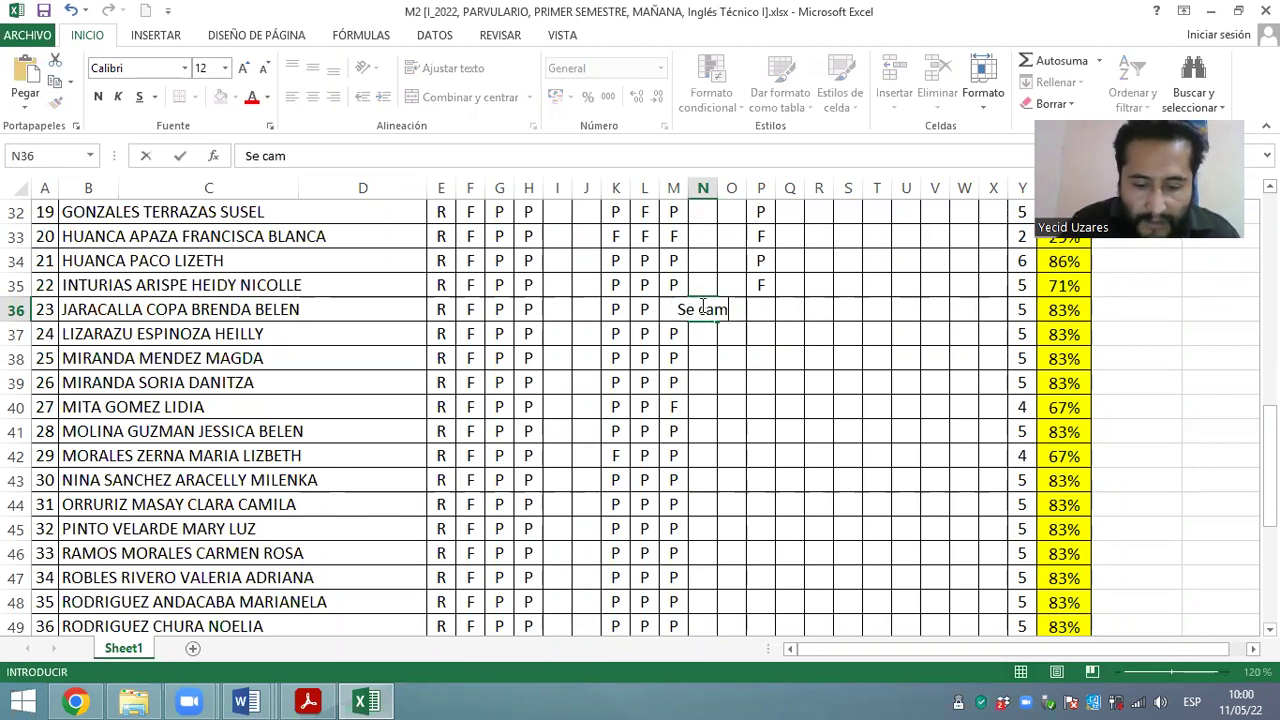
text(bio)
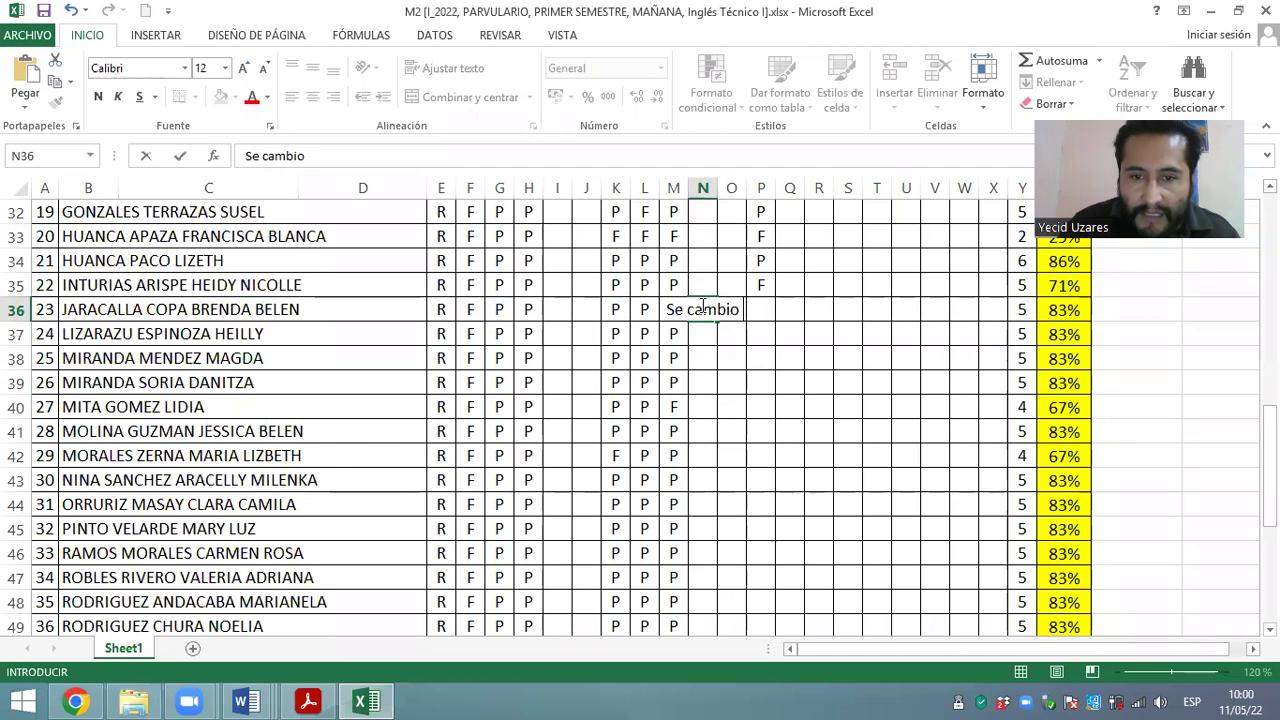
key(ctrl+Return)
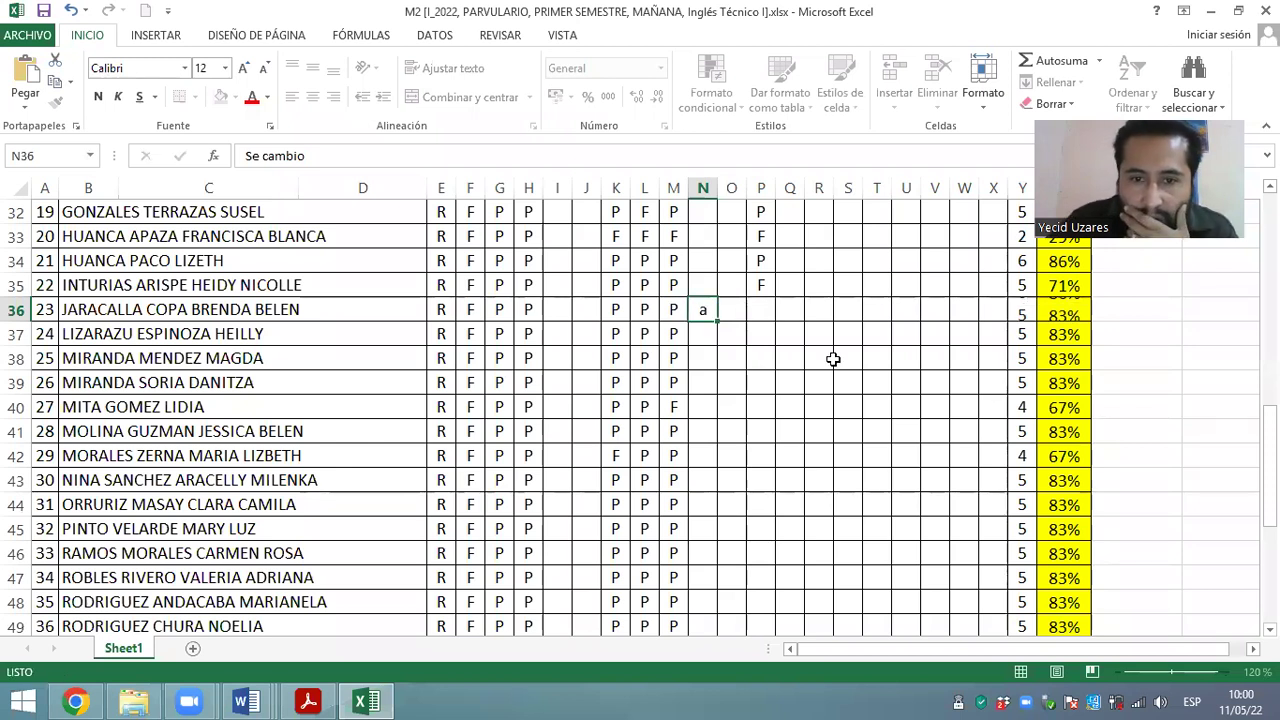
Record the 11/V/22 attendance of student 24 as a capital P and of student 25 as F
click(756, 338)
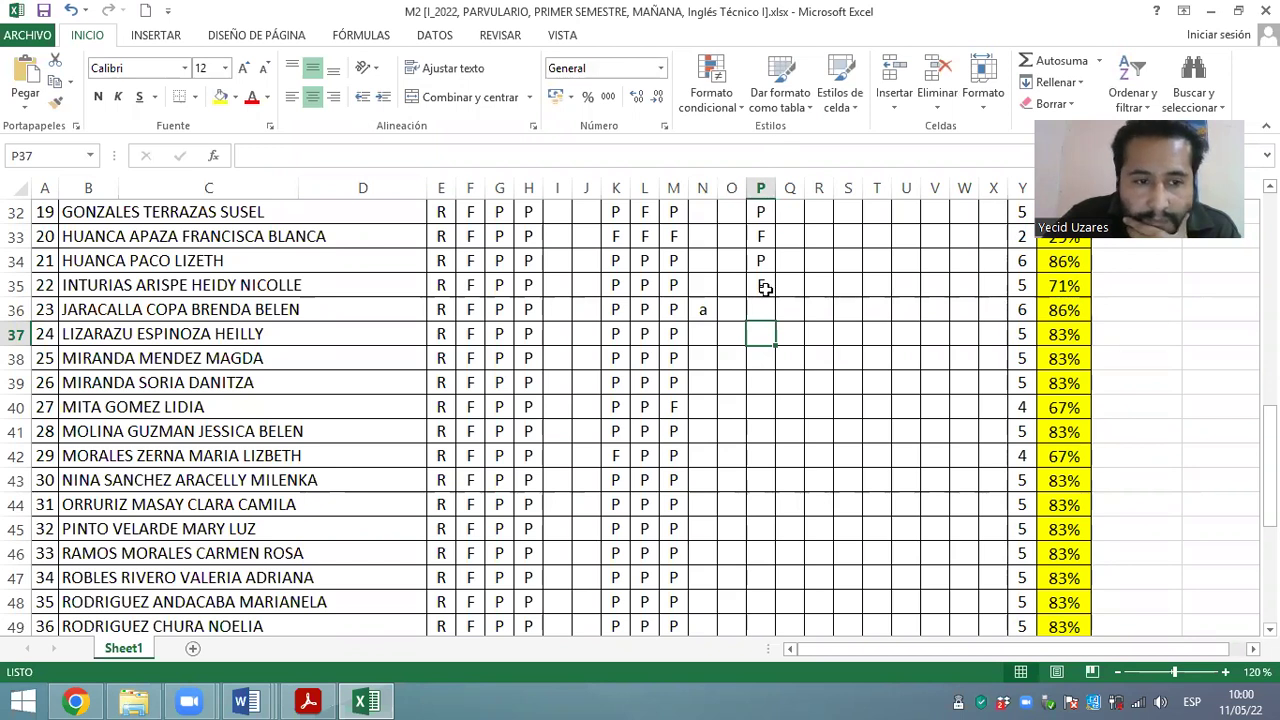
text(p)
key(Return)
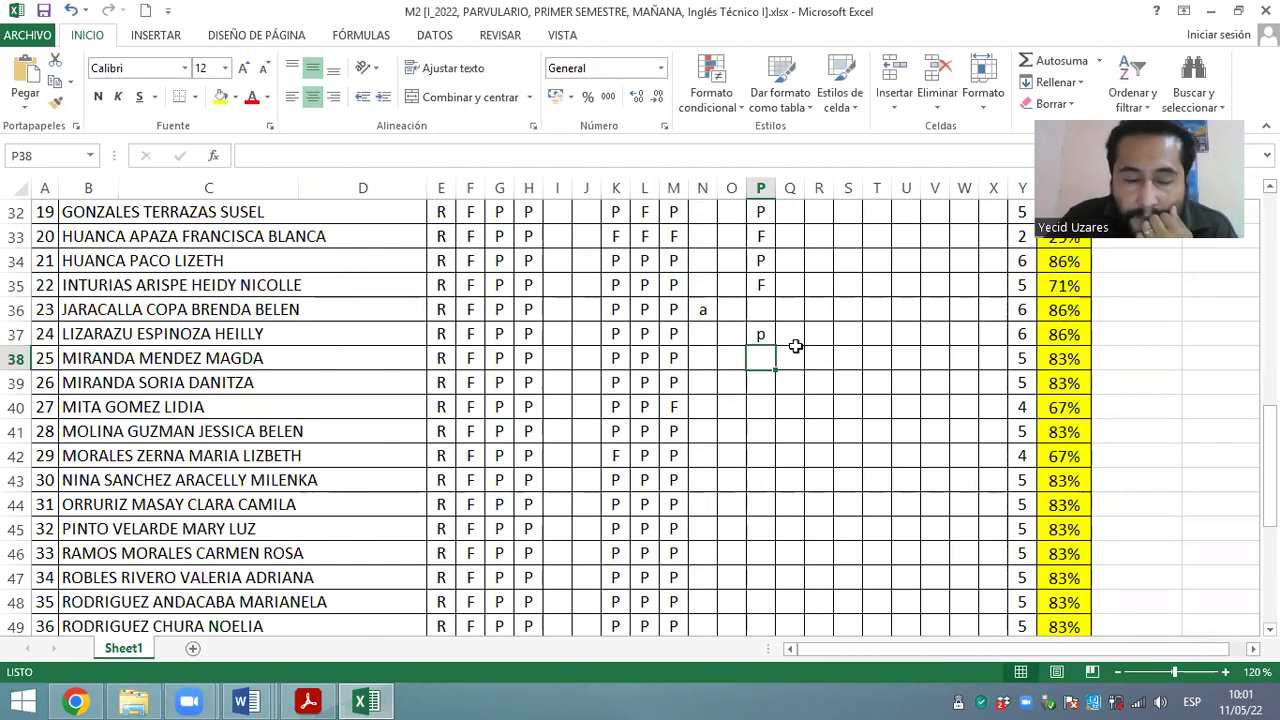
click(759, 331)
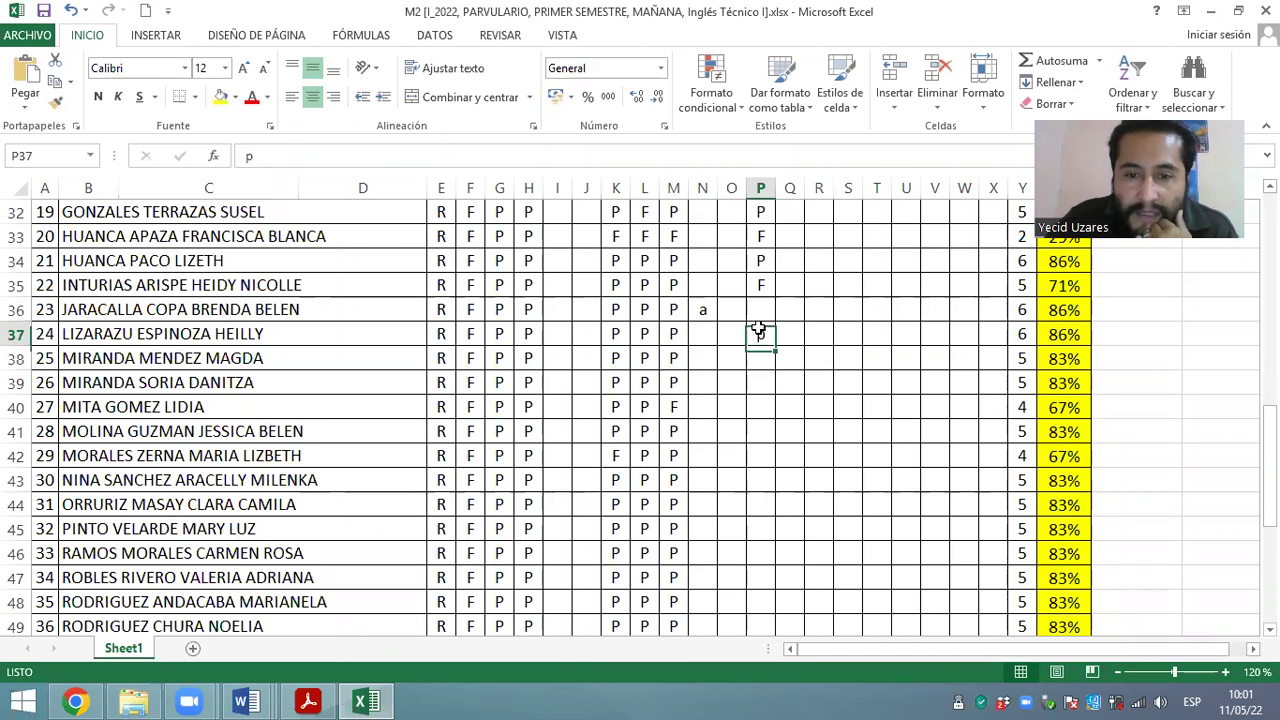
text(P)
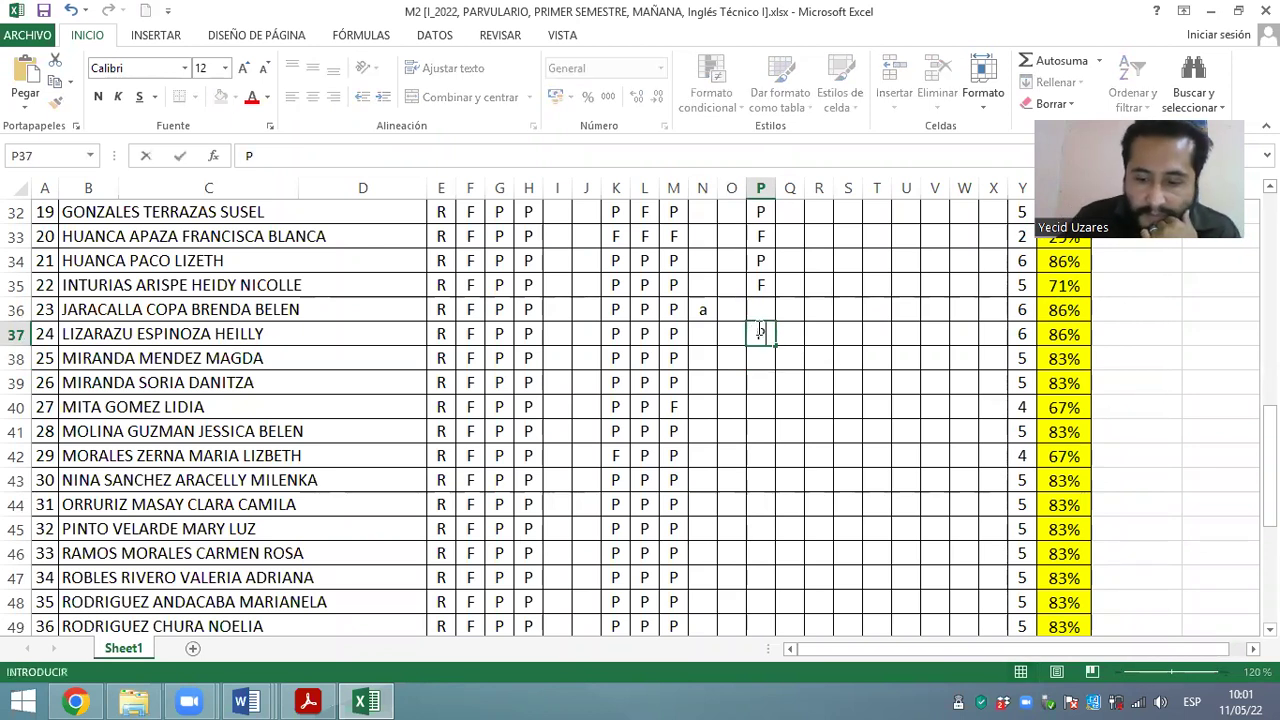
key(Return)
text(F)
key(Return)
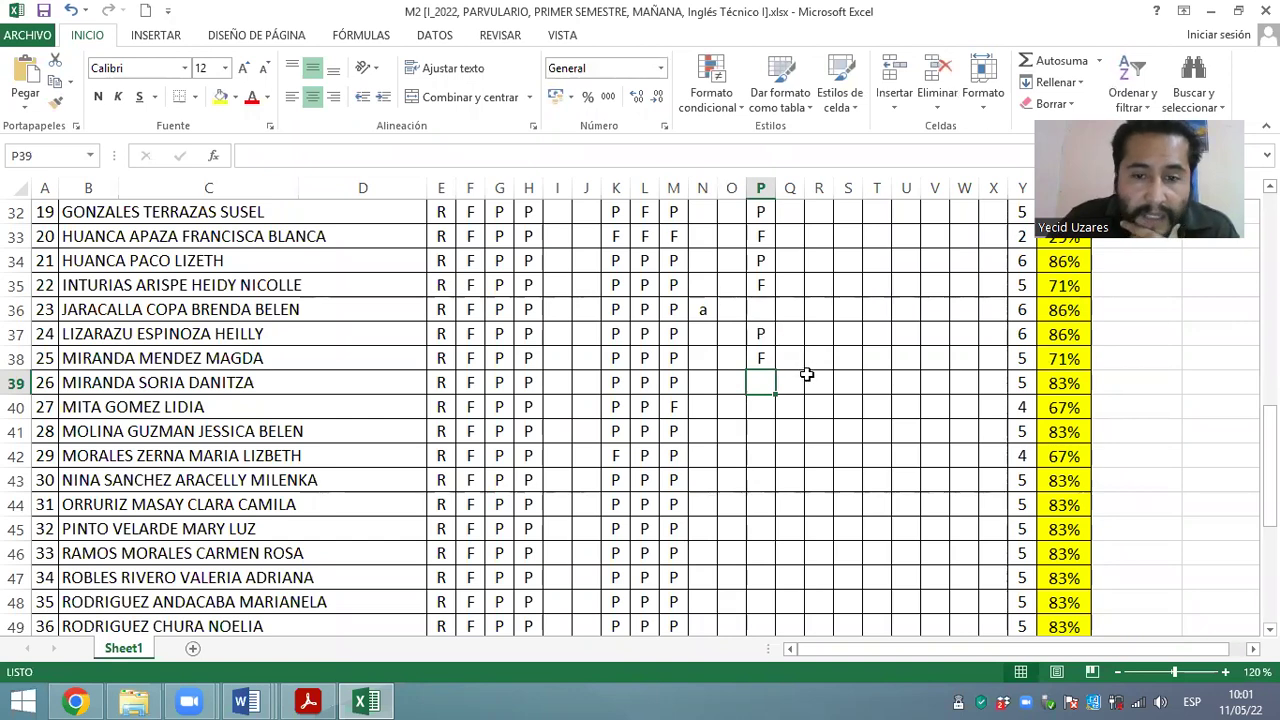
Enter F as student 26's attendance for 11/V/22 and correct the entry to P
scroll(806, 374, down, 1)
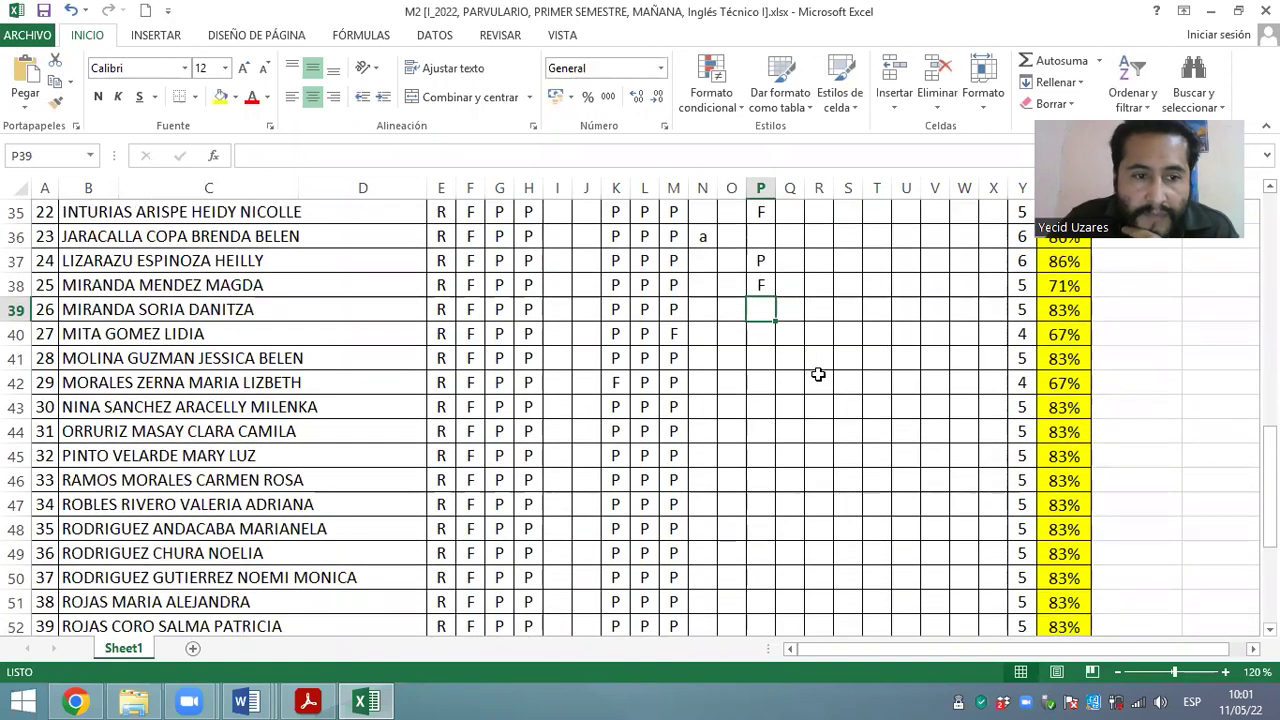
text(F)
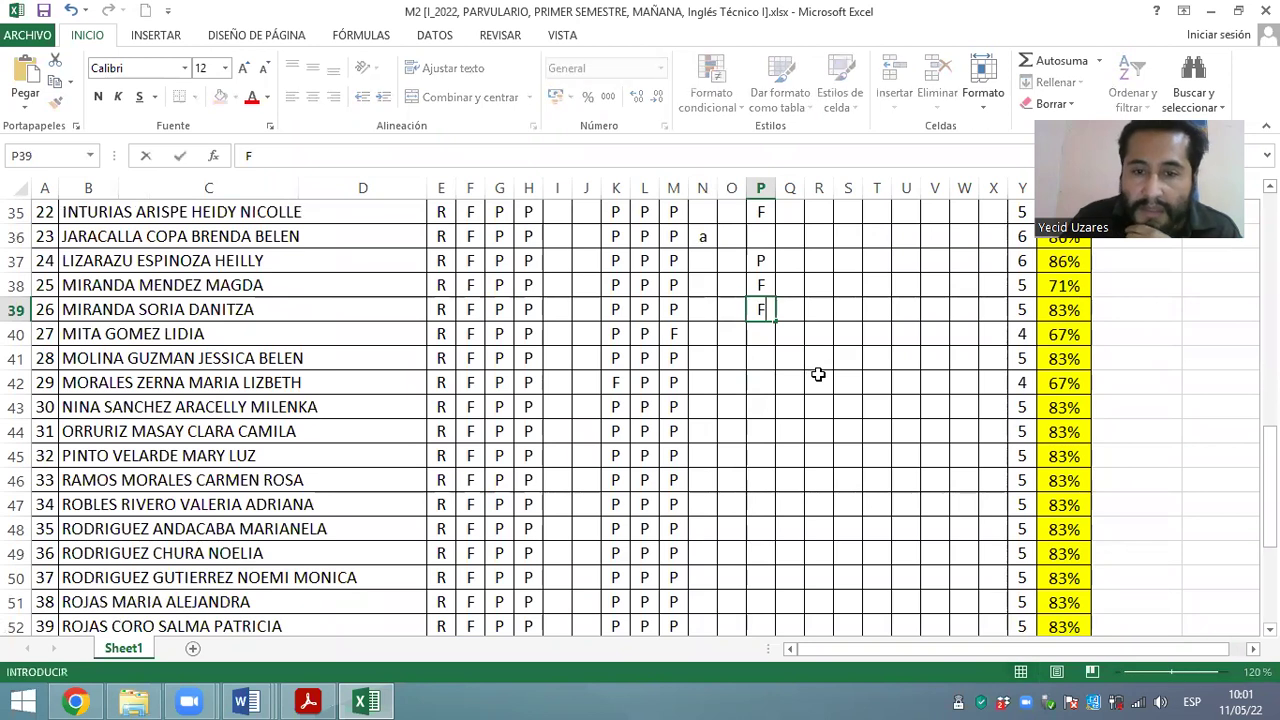
key(Return)
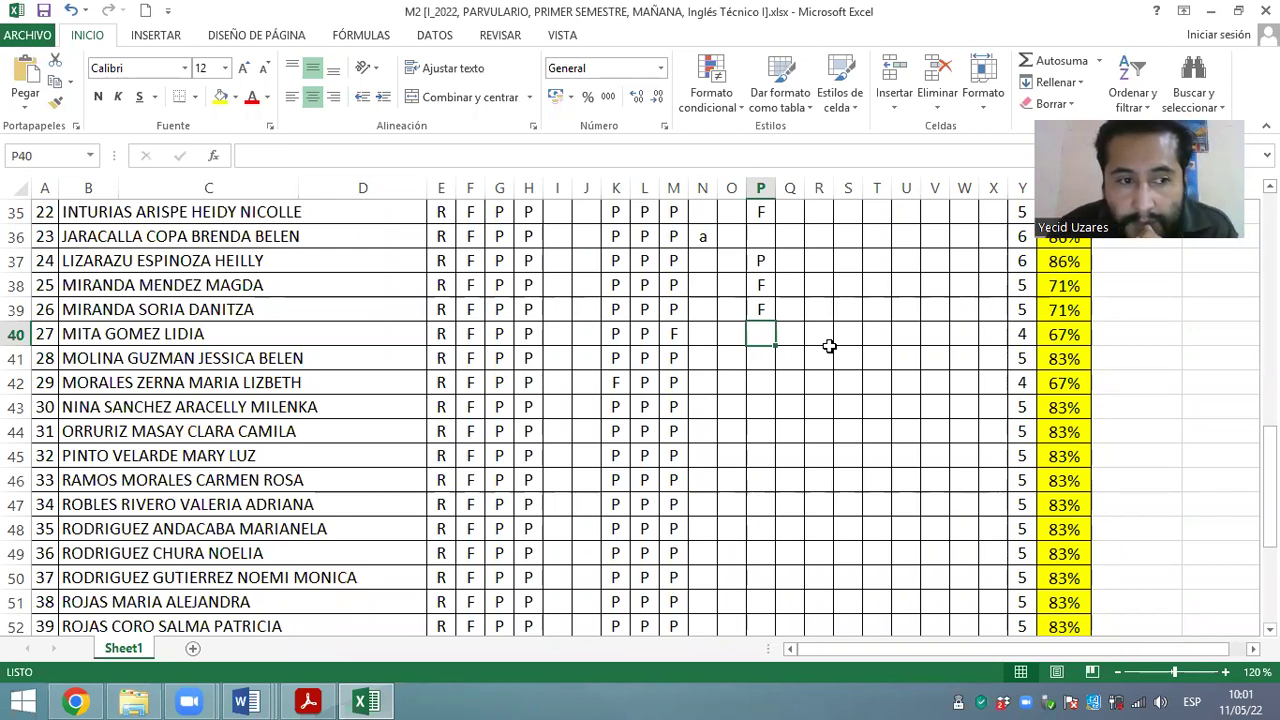
click(767, 310)
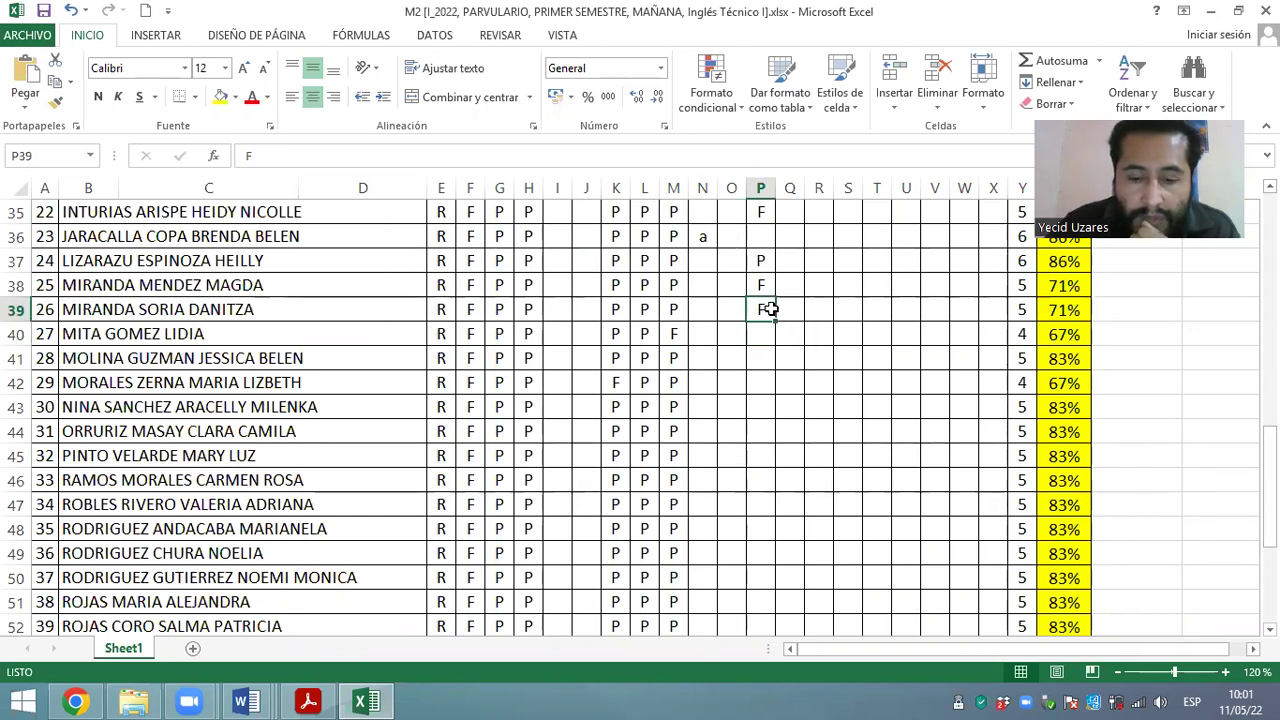
text(P)
key(Return)
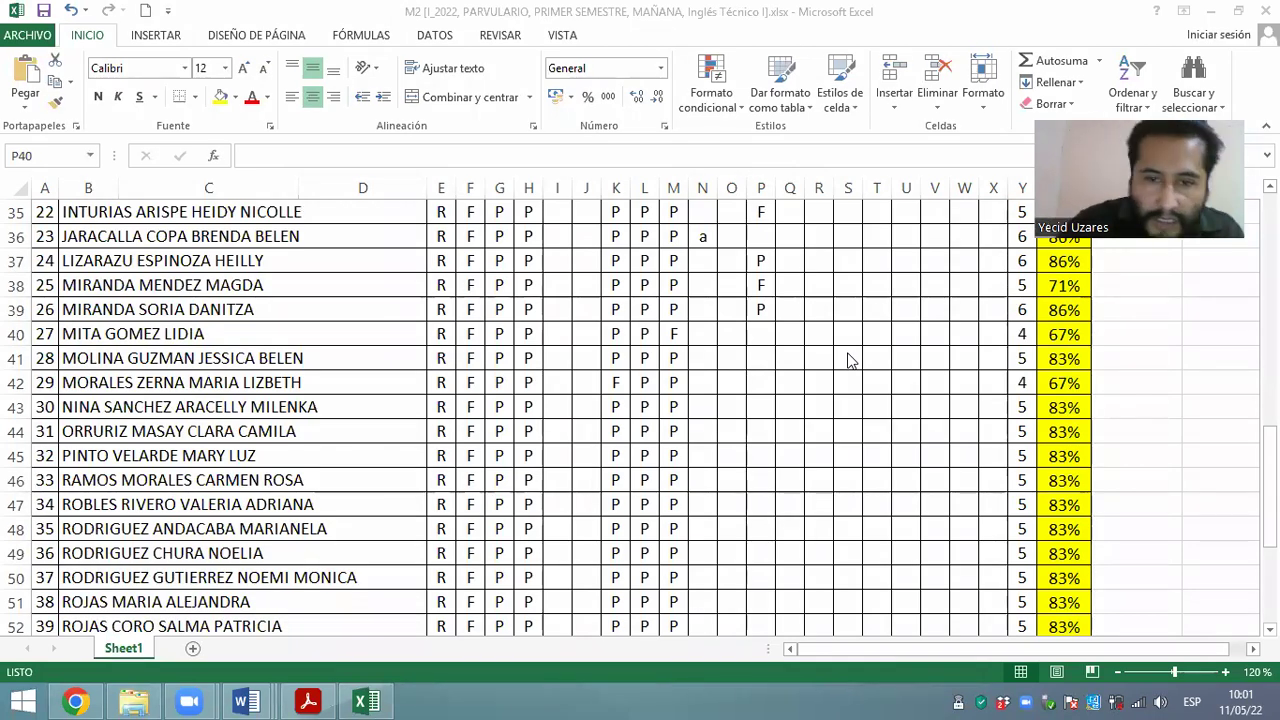
Record the 11/V/22 attendance of student 27 as F and student 28 as P
click(757, 336)
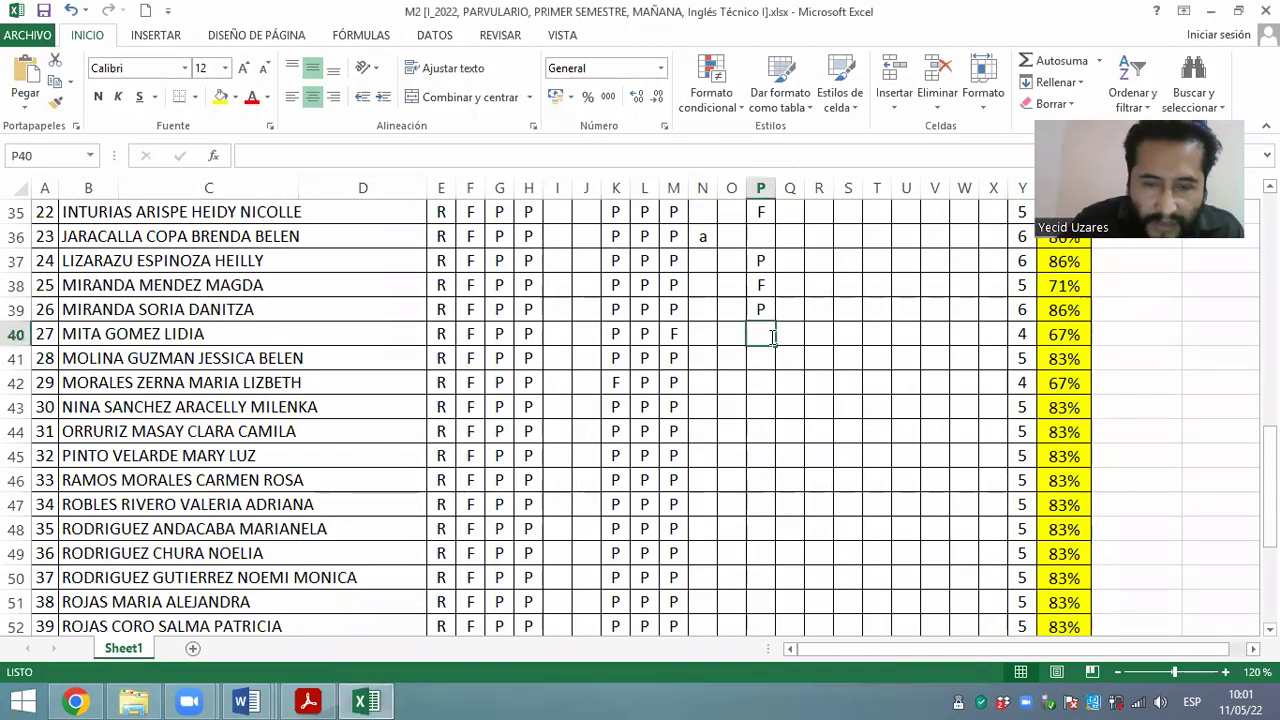
text(F)
key(Return)
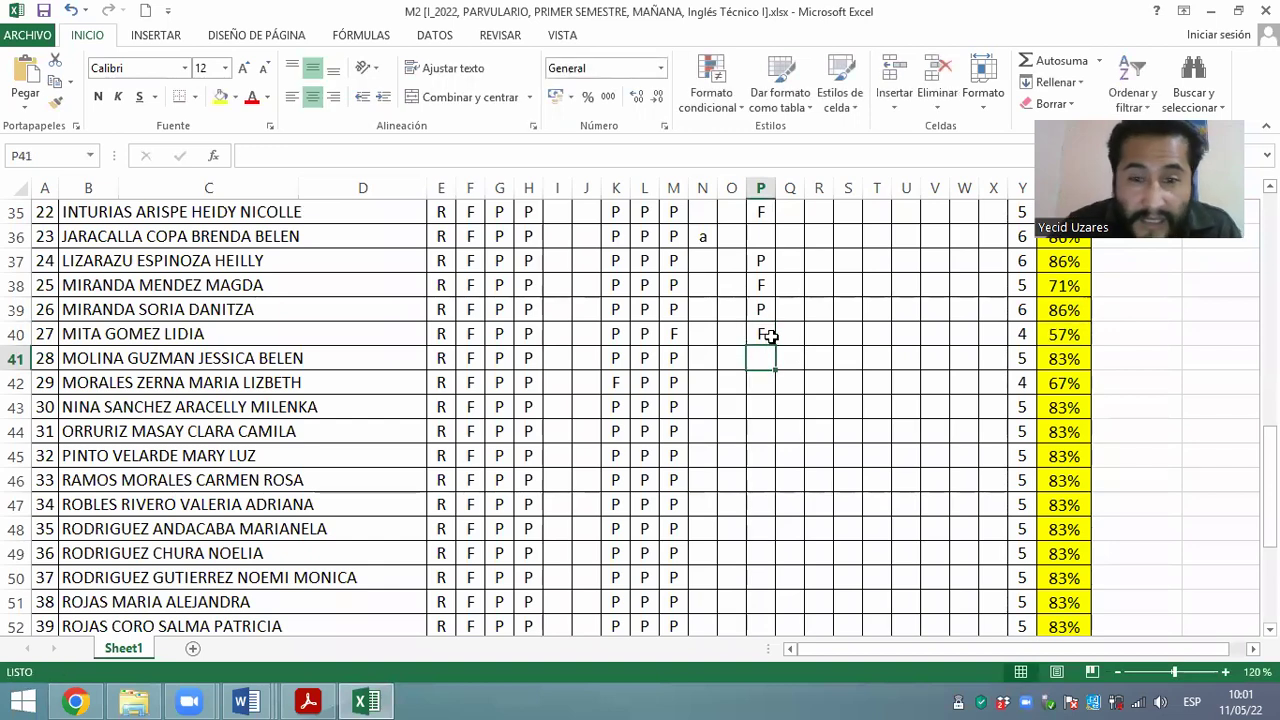
scroll(791, 349, down, 1)
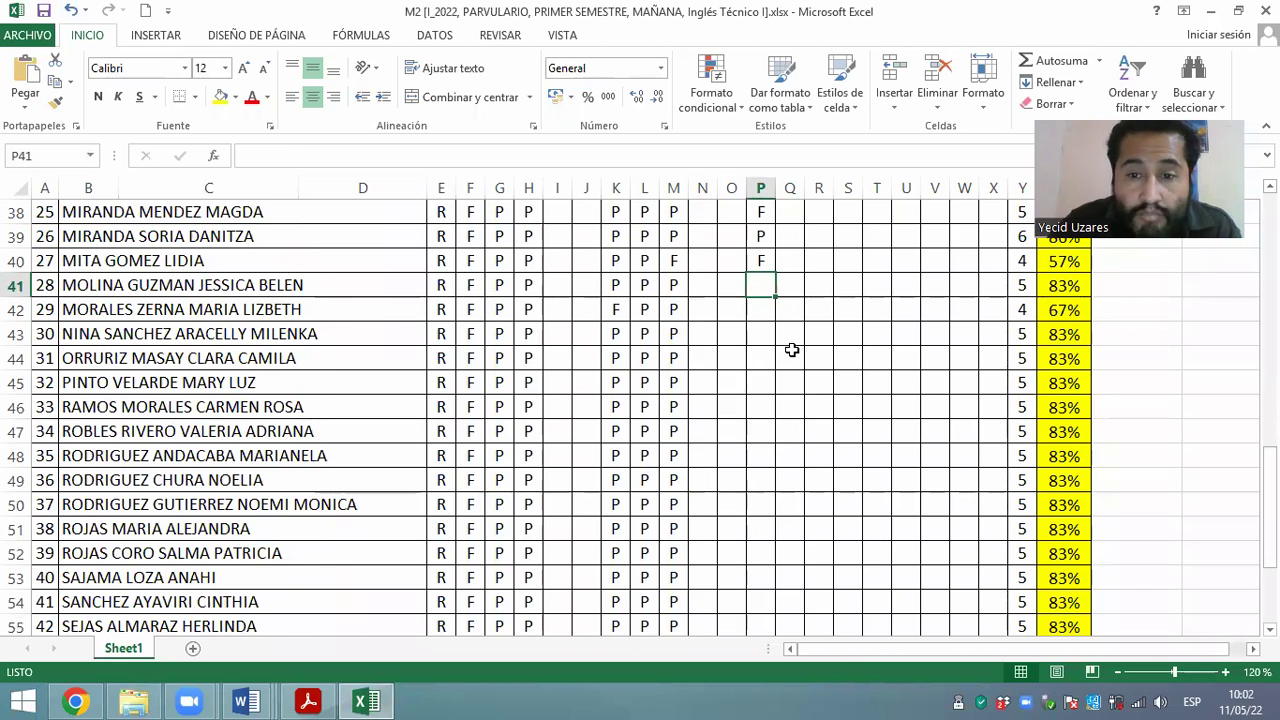
text(P)
key(Return)
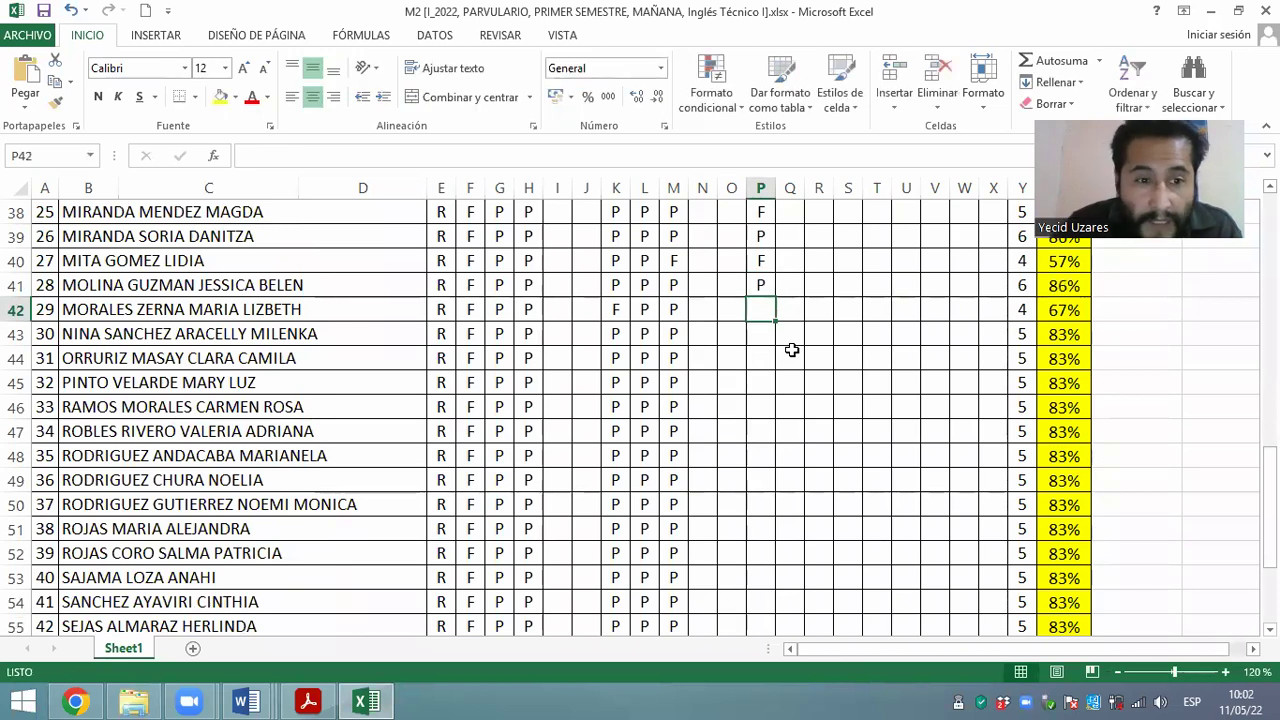
Record the 11/V/22 attendance of students 29, 30 and 31 as P
scroll(803, 347, down, 1)
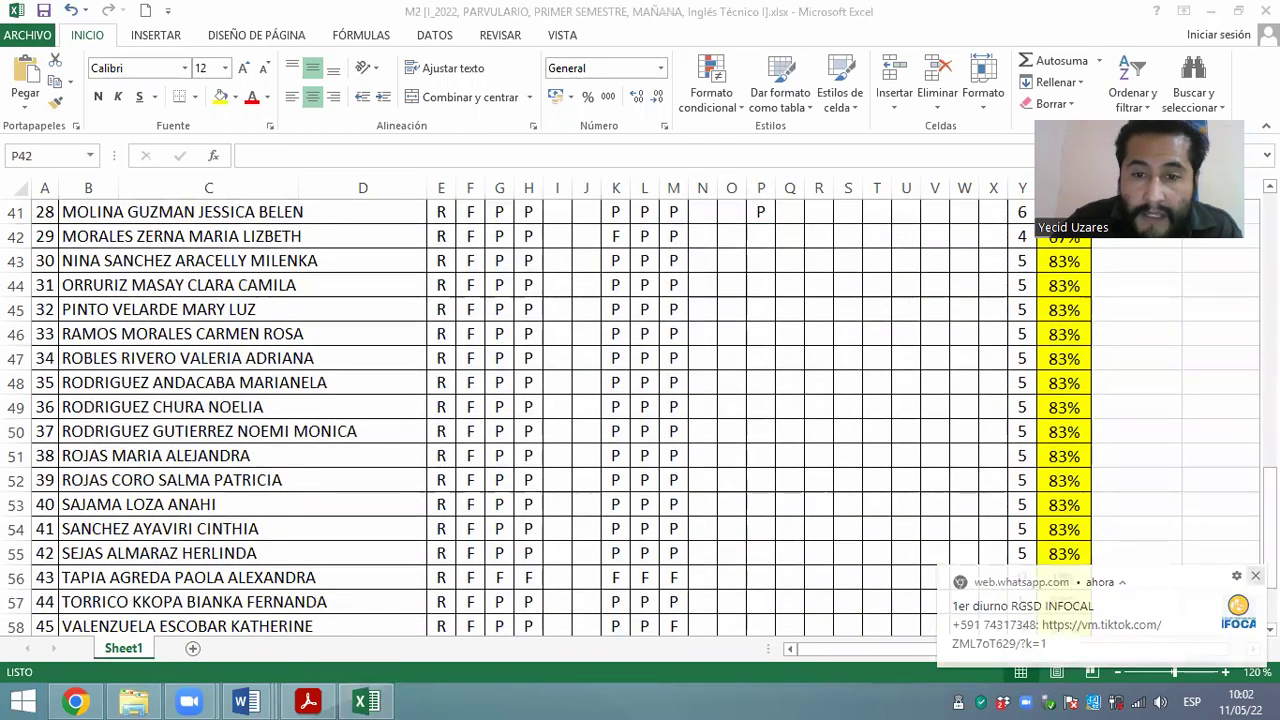
text(P)
key(Return)
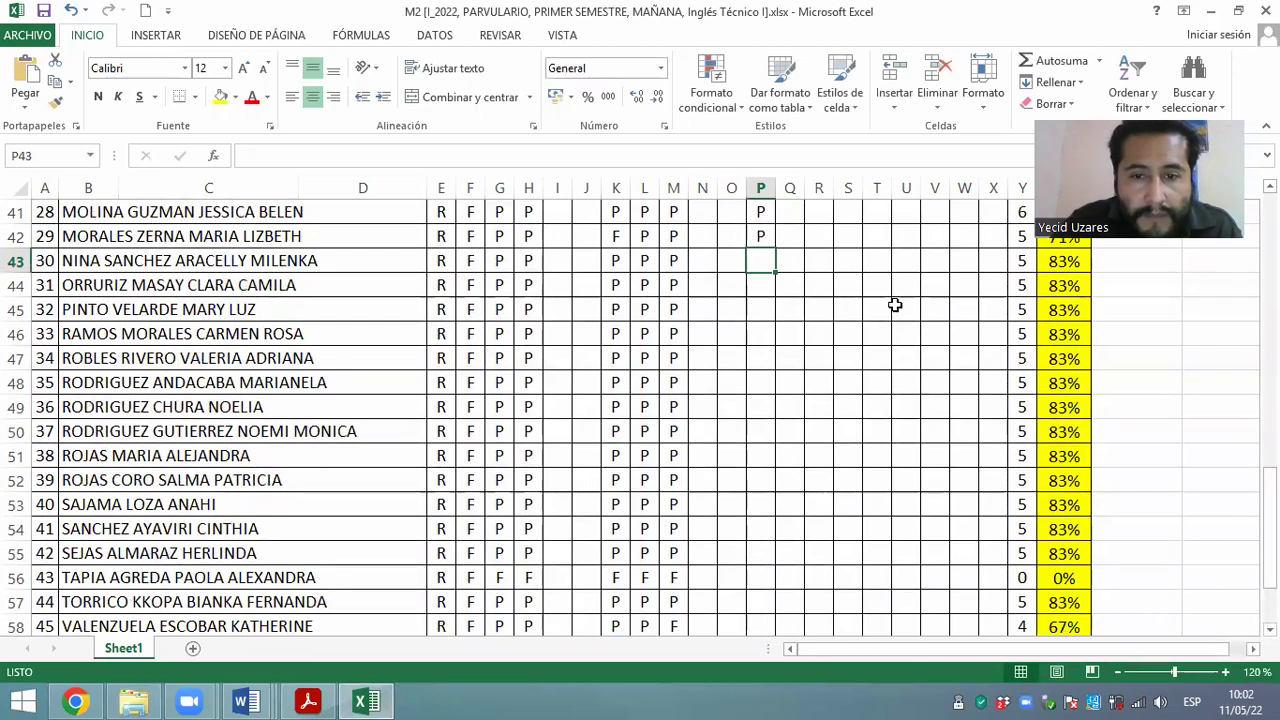
text(P)
key(Return)
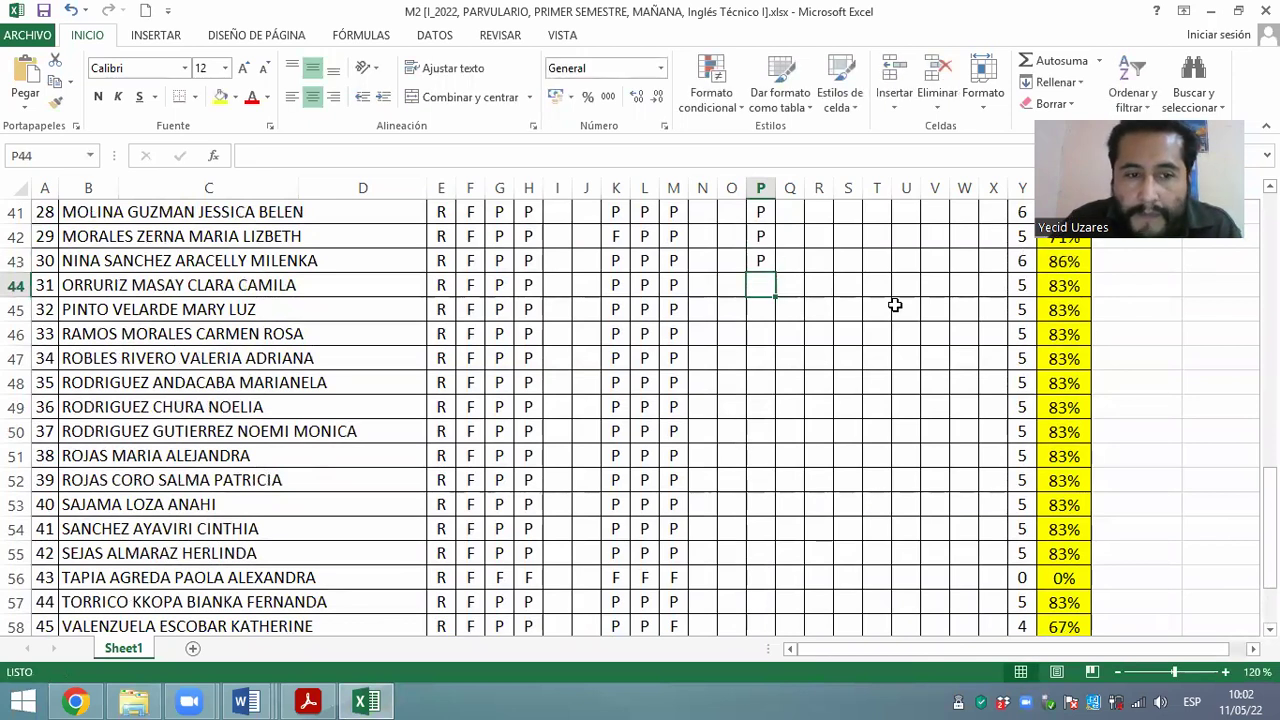
text(P)
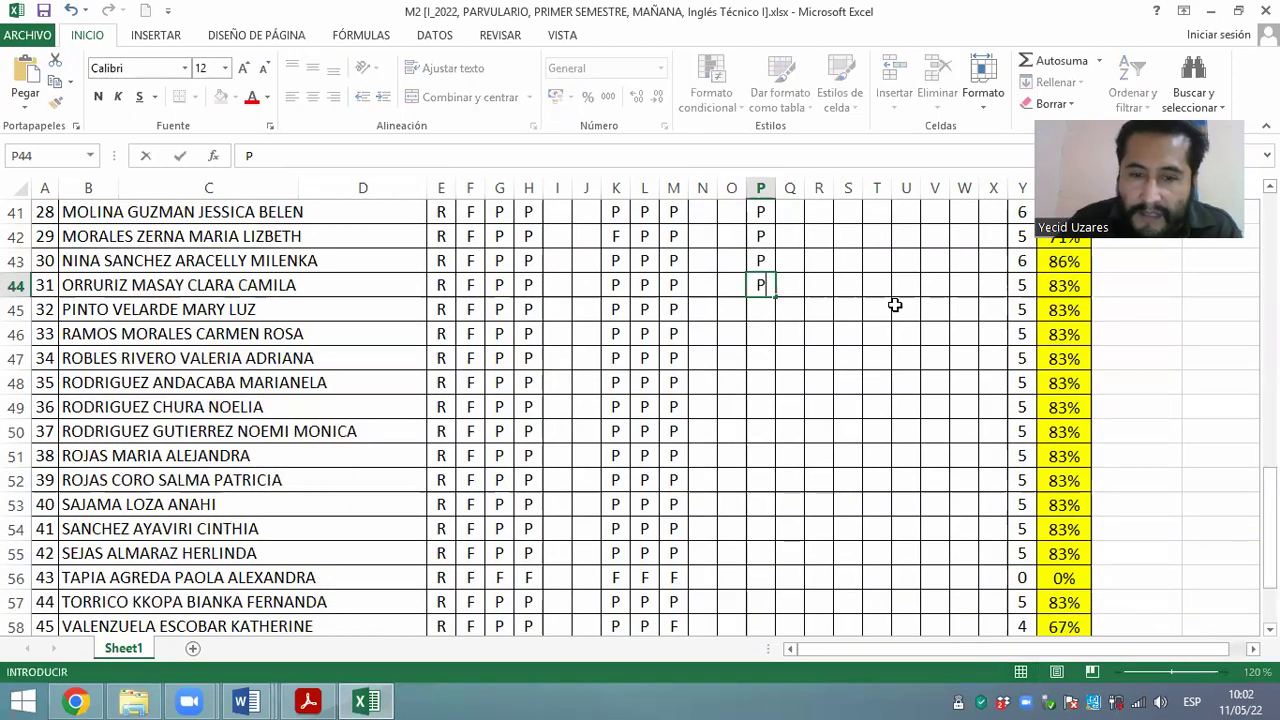
key(Return)
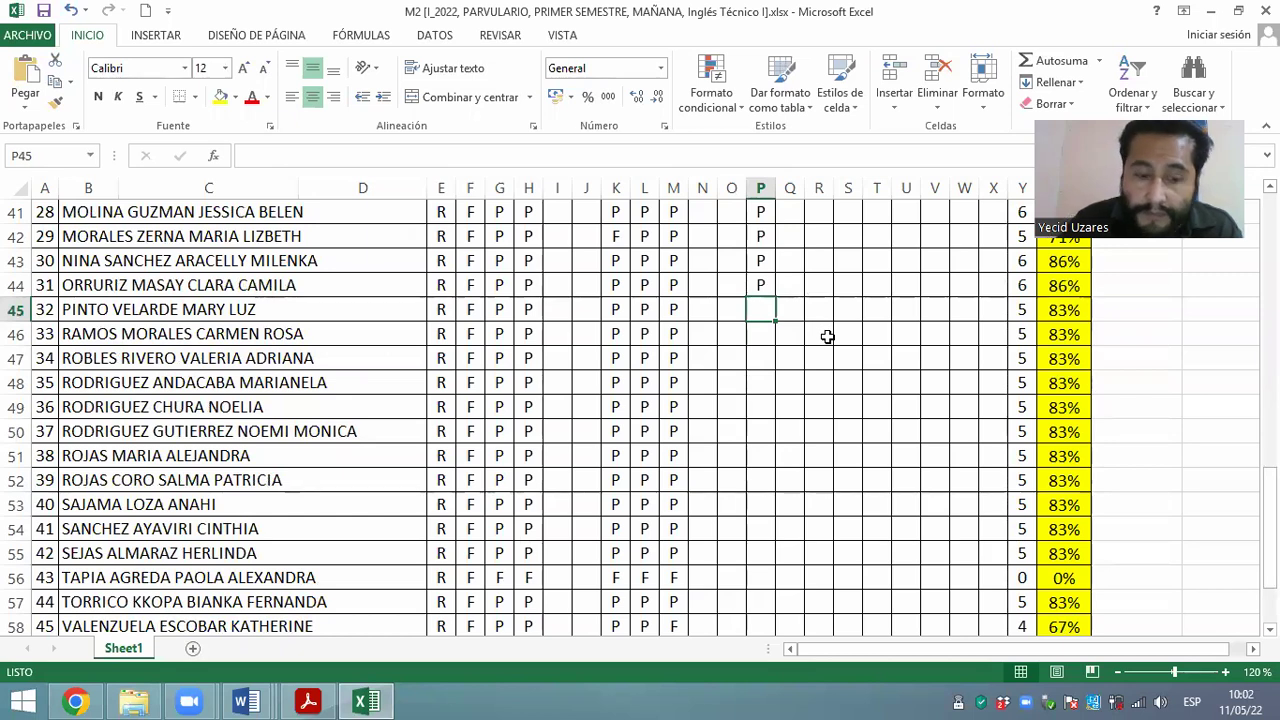
Enter F for student 32's 11/V/22 attendance, correct it to P, and record student 33 as P
text(F)
key(Return)
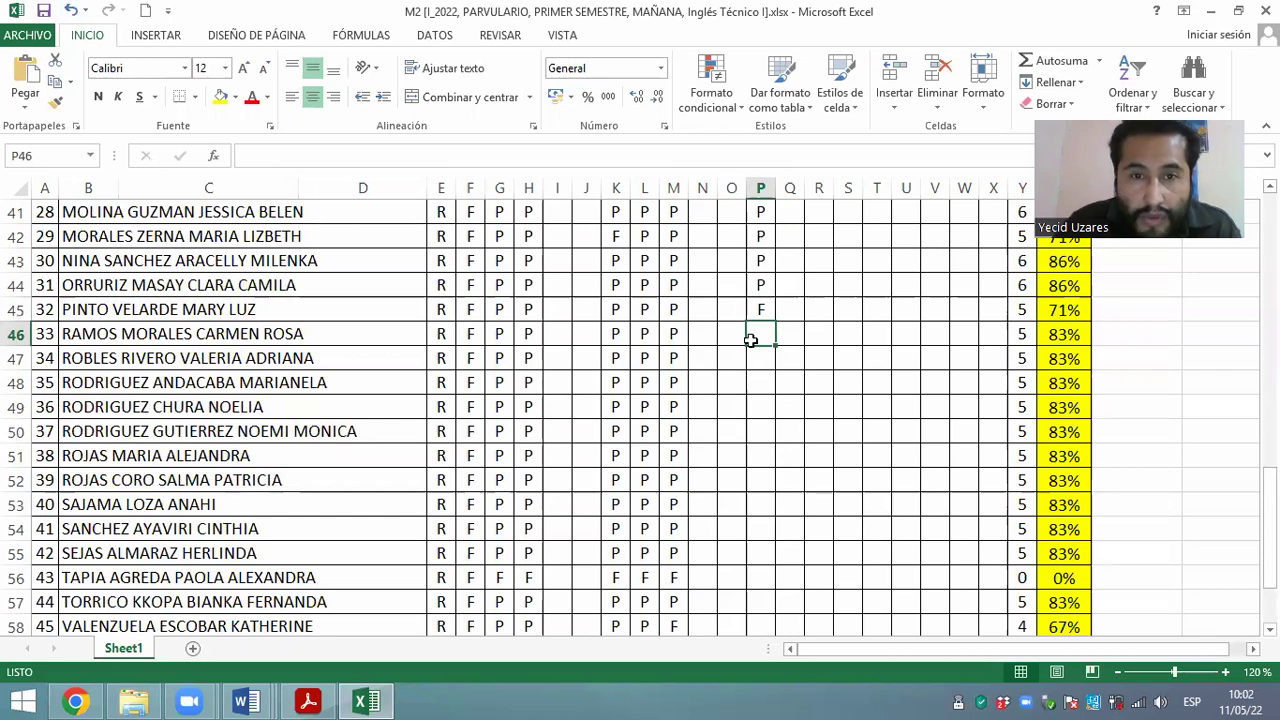
click(760, 310)
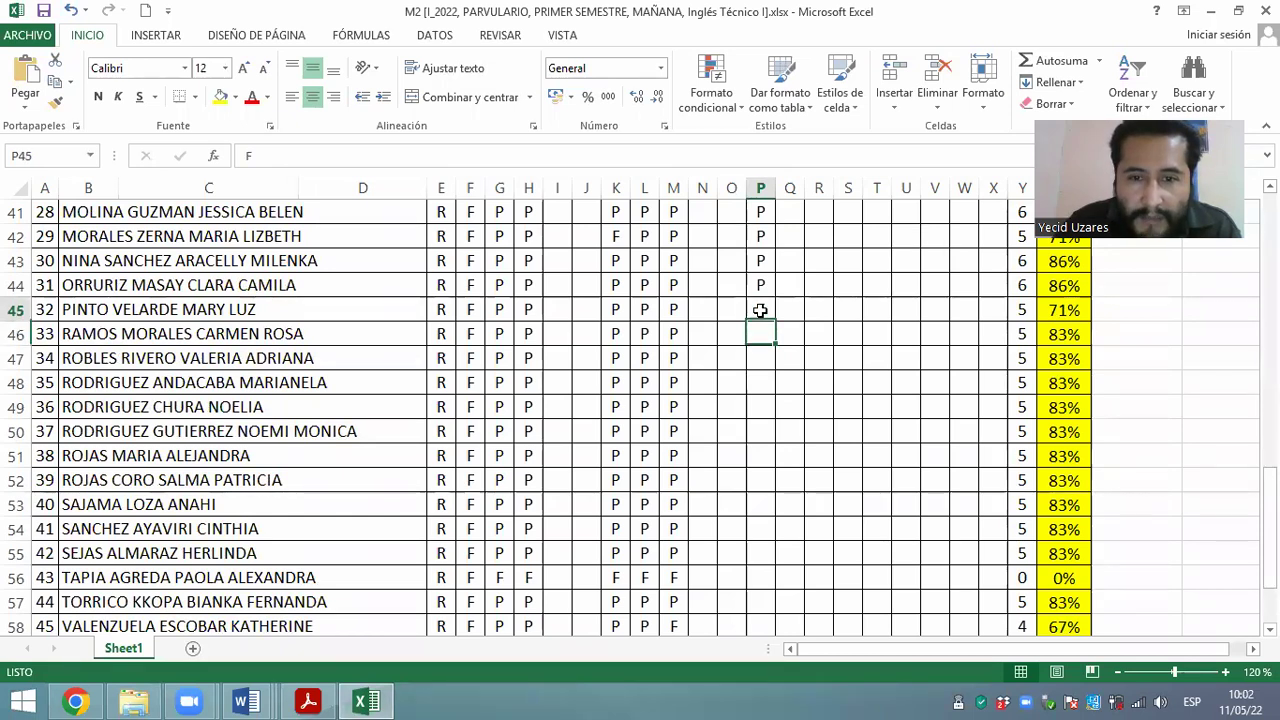
text(P)
key(Return)
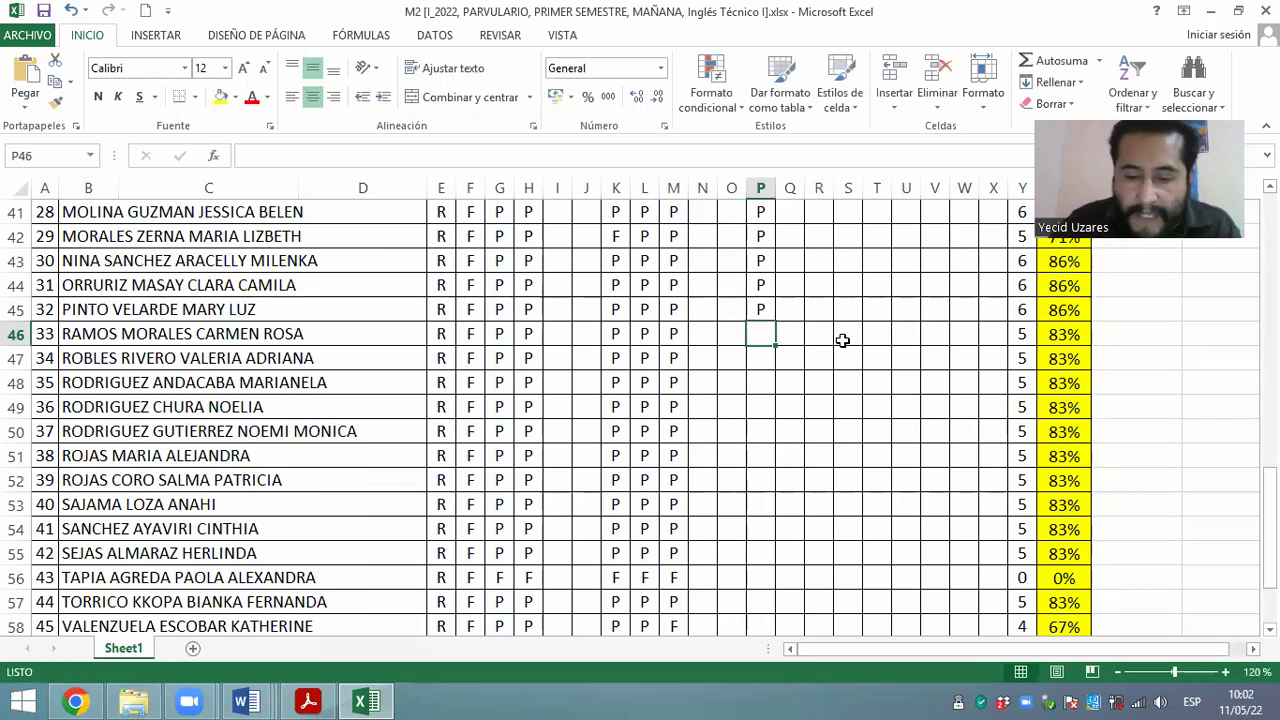
text(P)
key(Return)
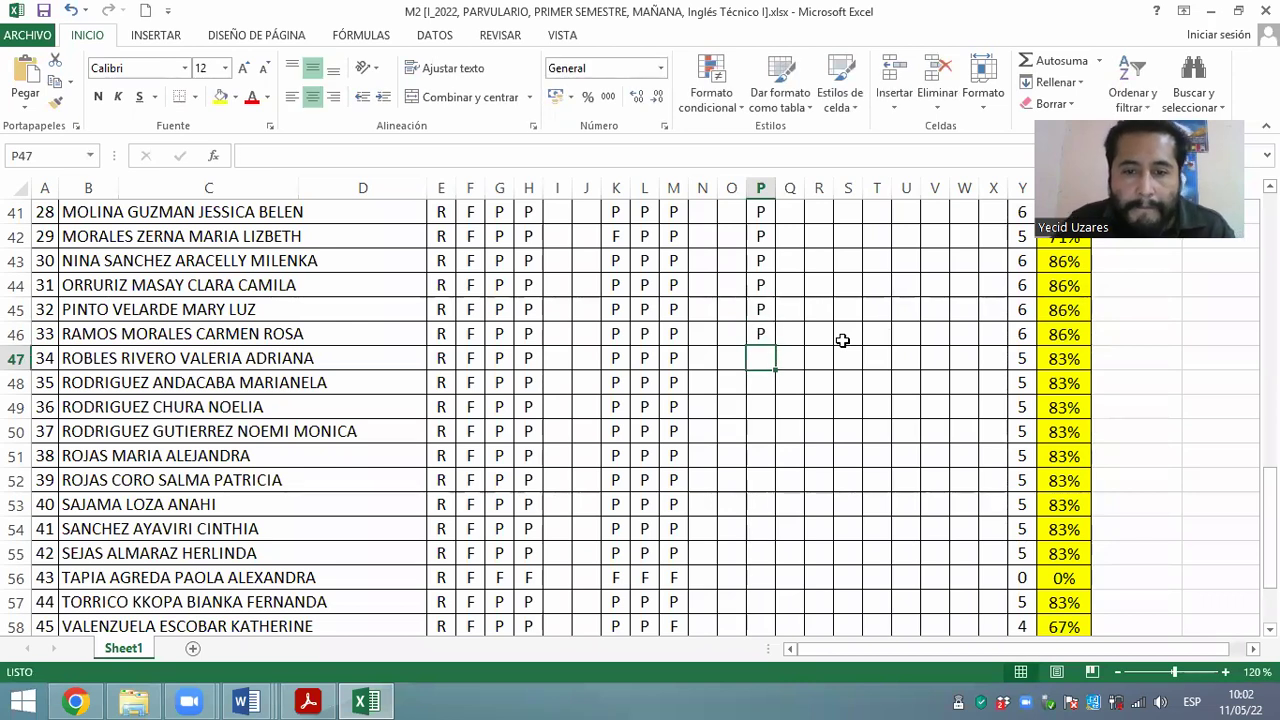
Record the 11/V/22 attendance of students 34, 35 and 36 as P
text(P)
key(Return)
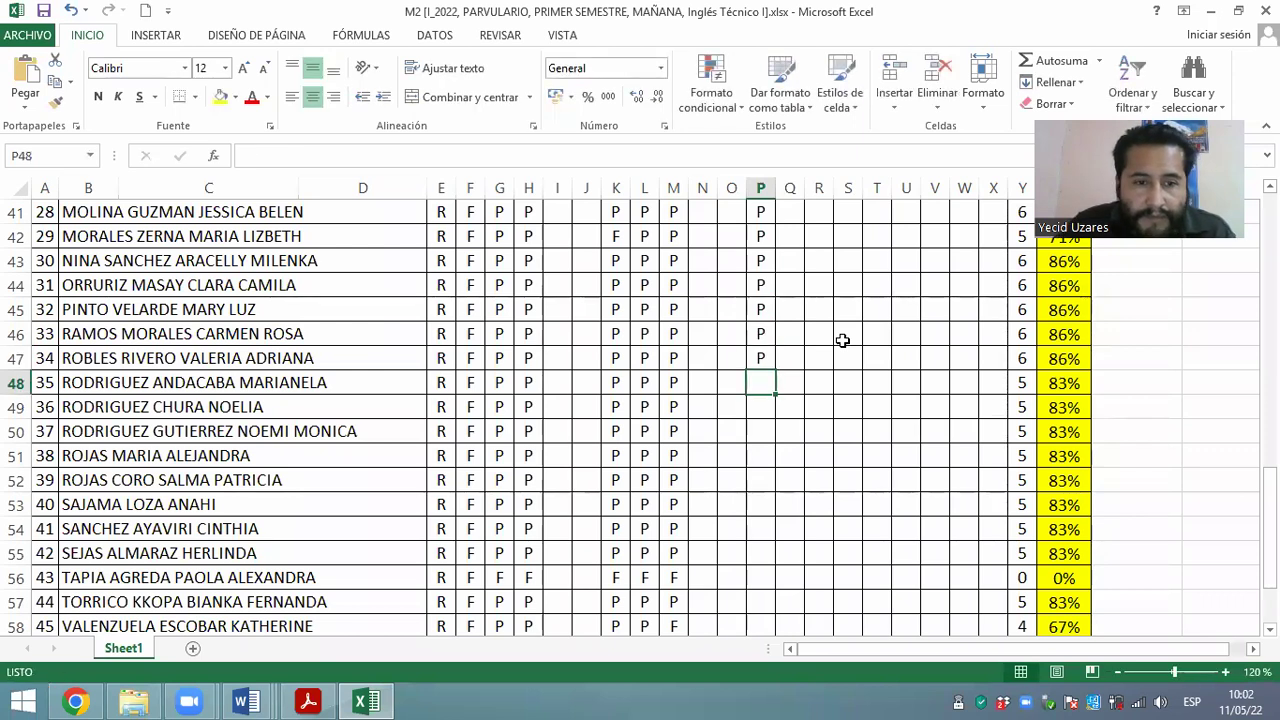
text(P)
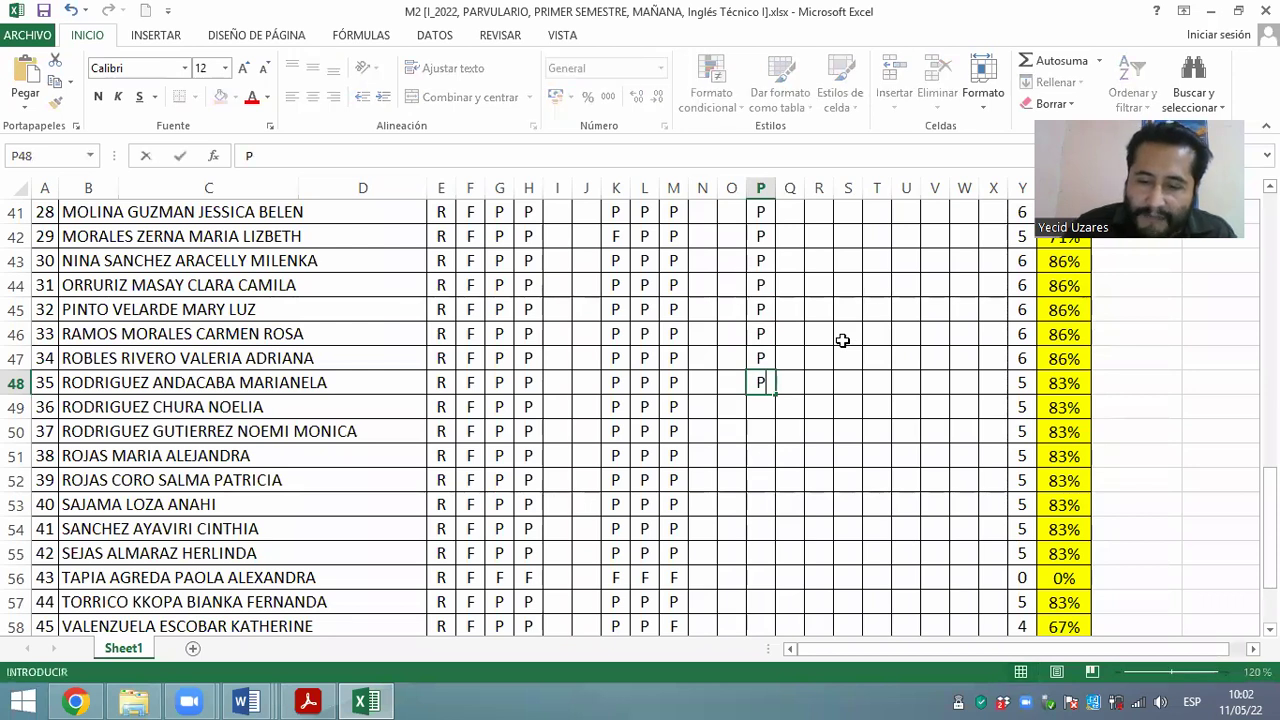
key(Return)
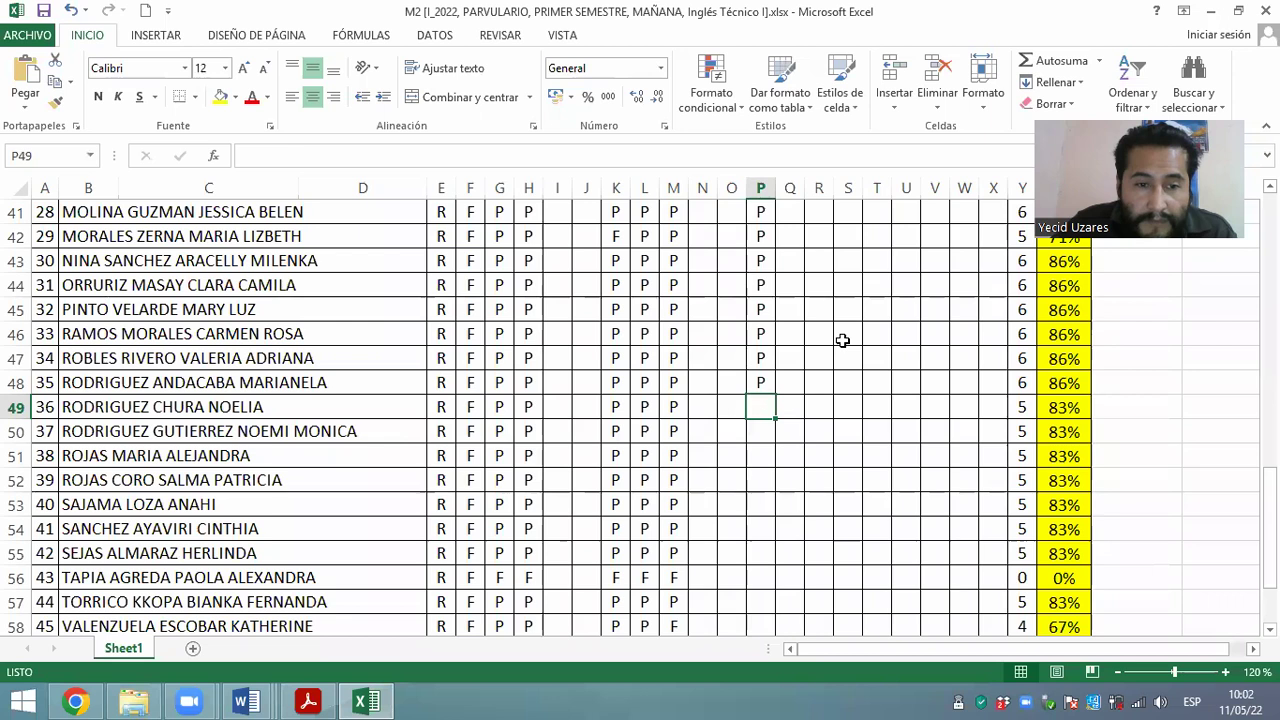
text(P)
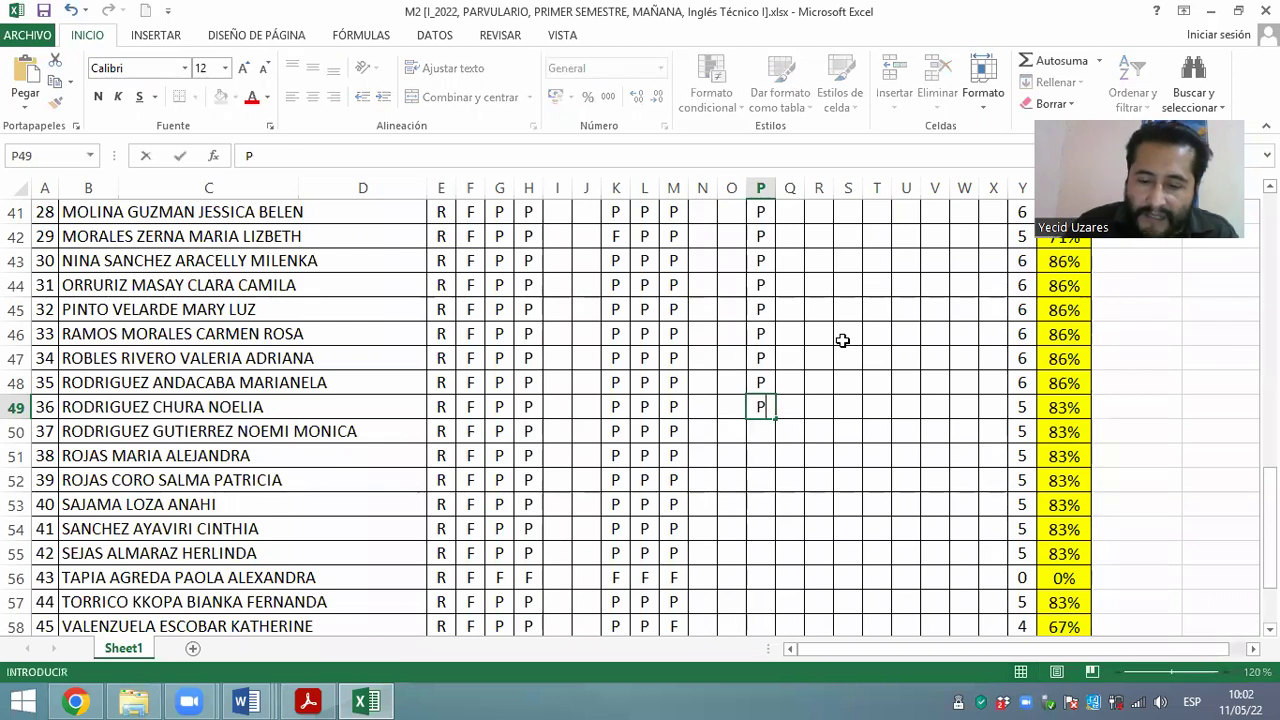
key(Return)
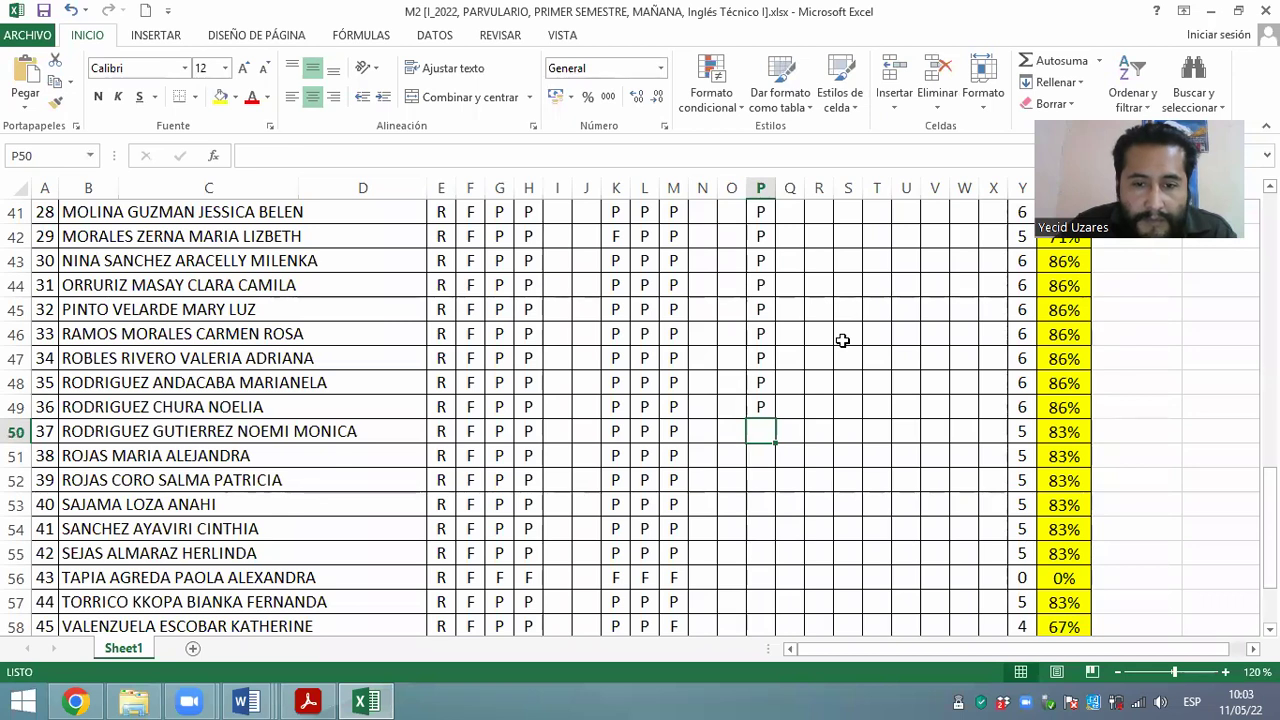
Record the 11/V/22 attendance of students 37, 38 and 39 as P
text(P)
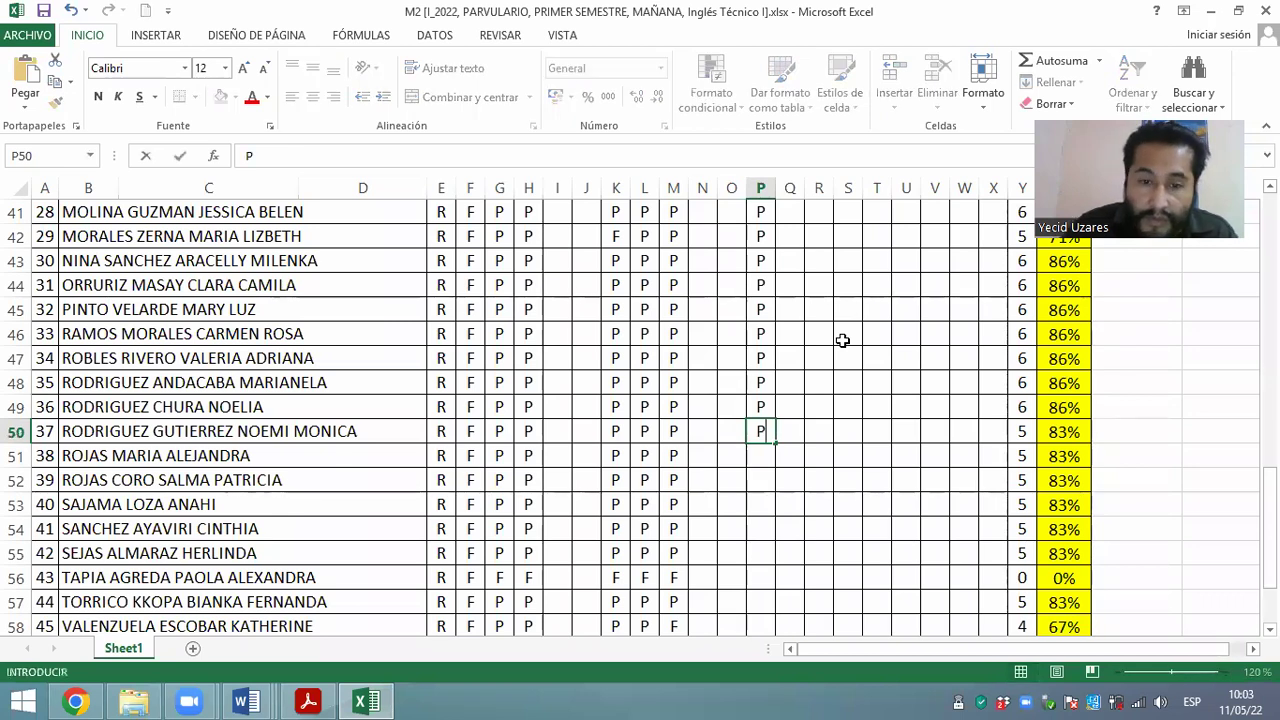
key(Return)
scroll(883, 306, down, 3)
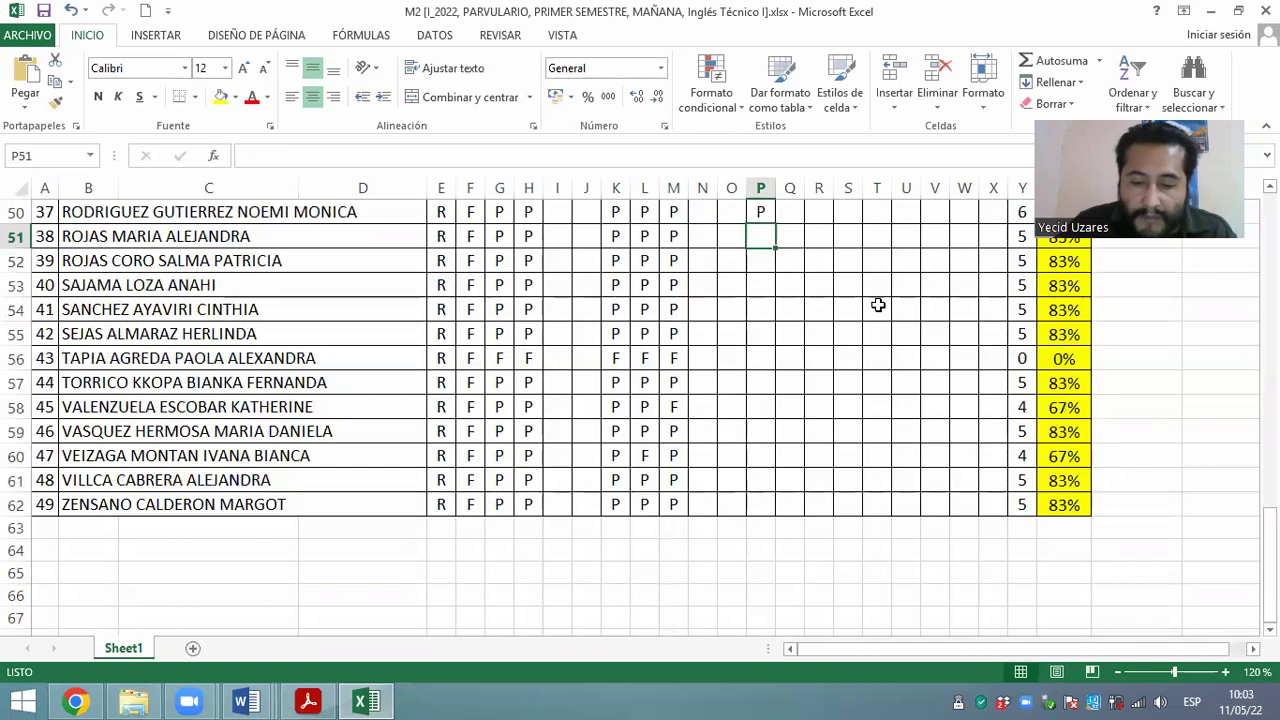
text(P)
key(Return)
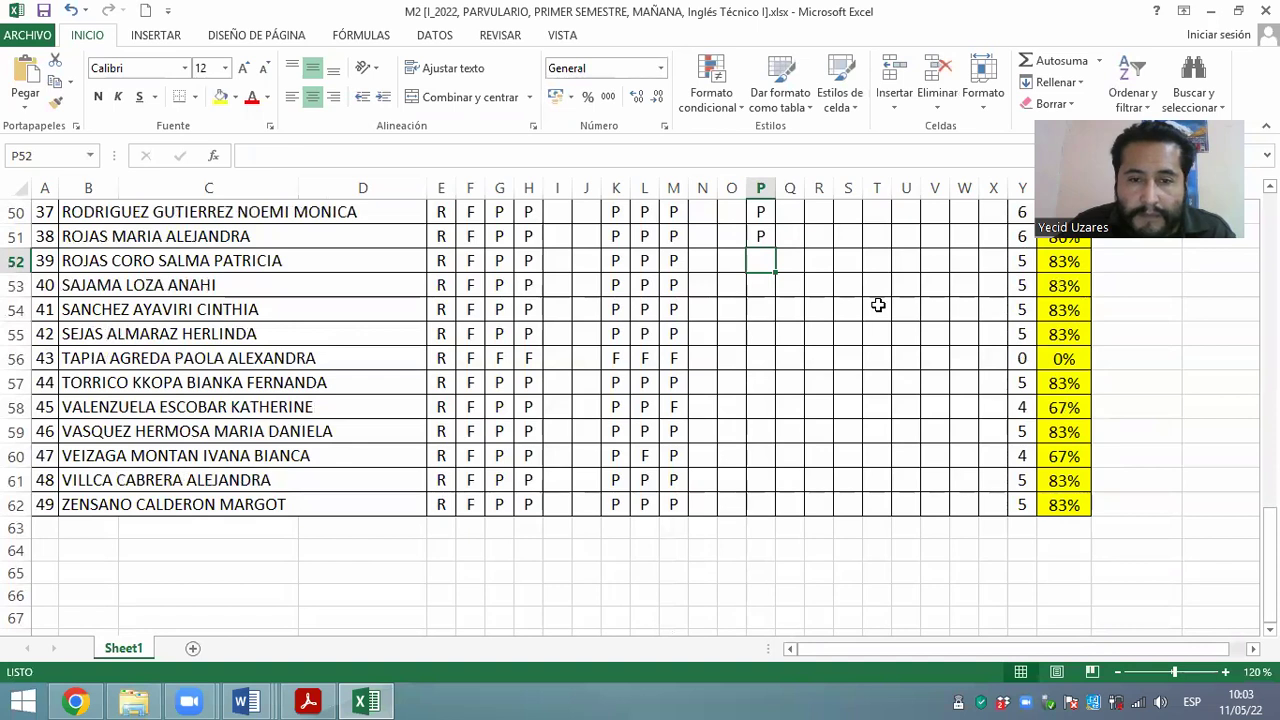
text(P)
key(Return)
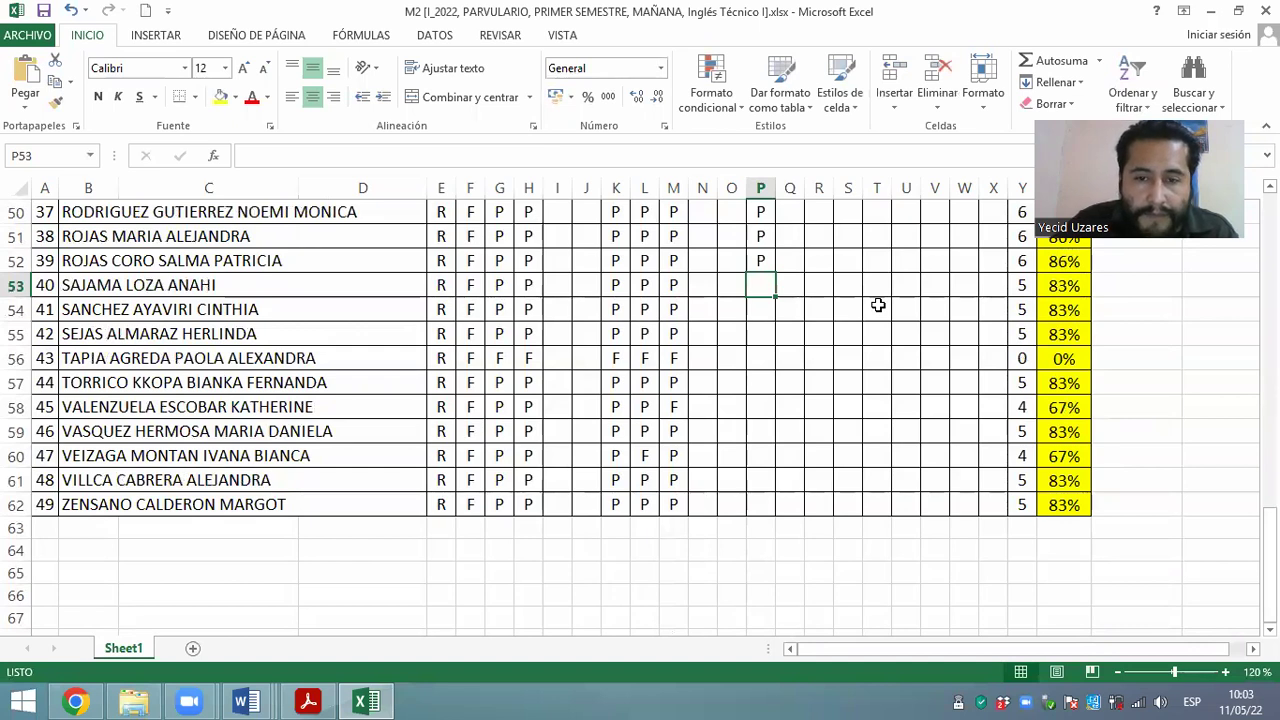
Record the 11/V/22 attendance of students 40, 41 and 42 as P
text(P)
key(Return)
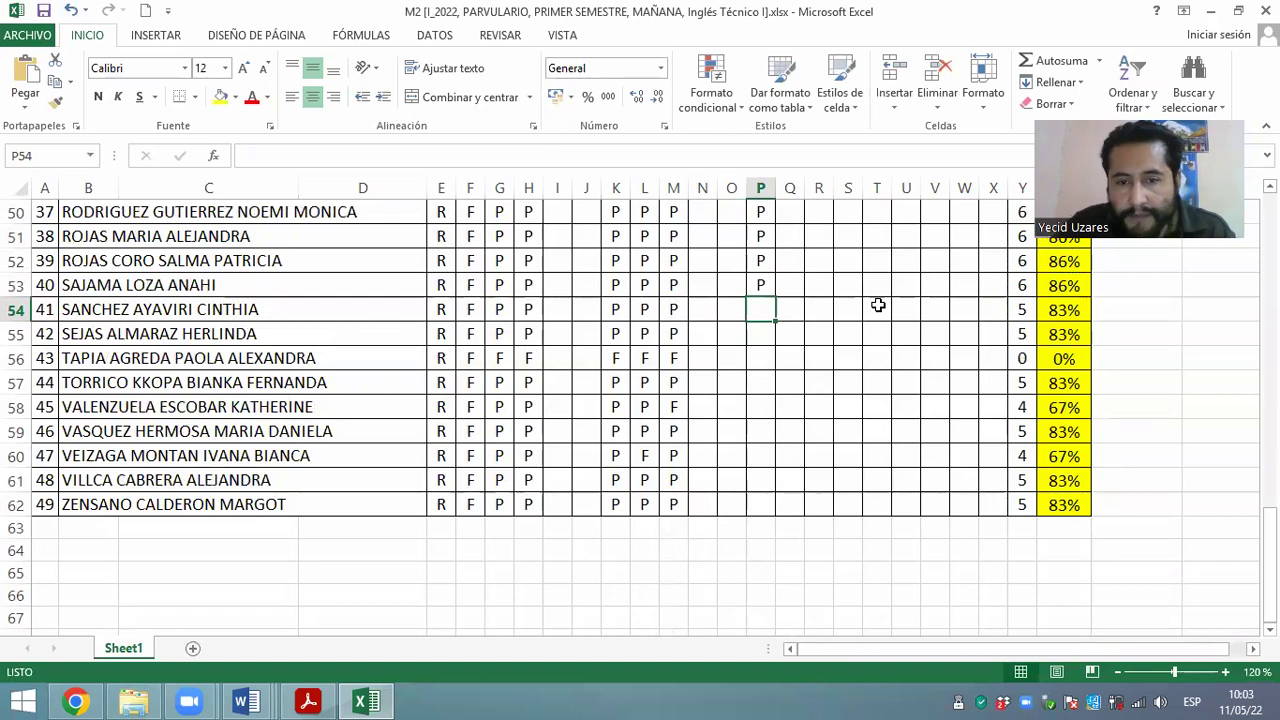
text(P)
key(Return)
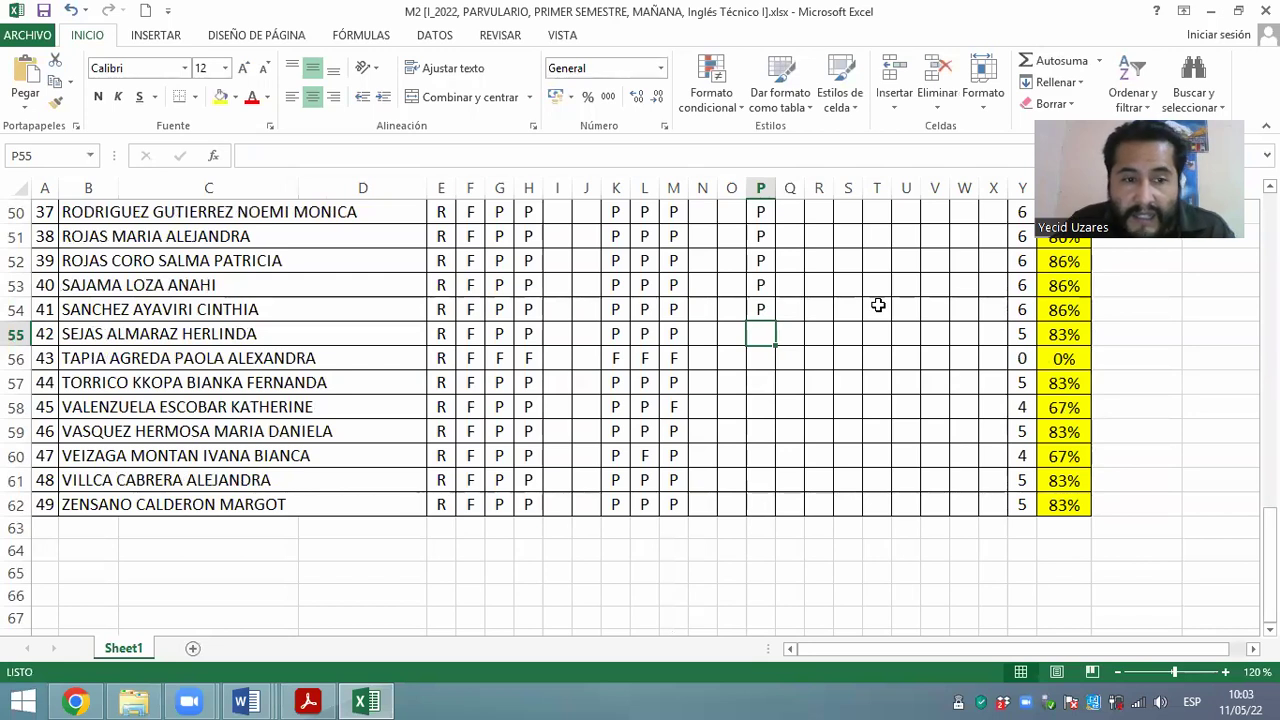
text(P)
key(Return)
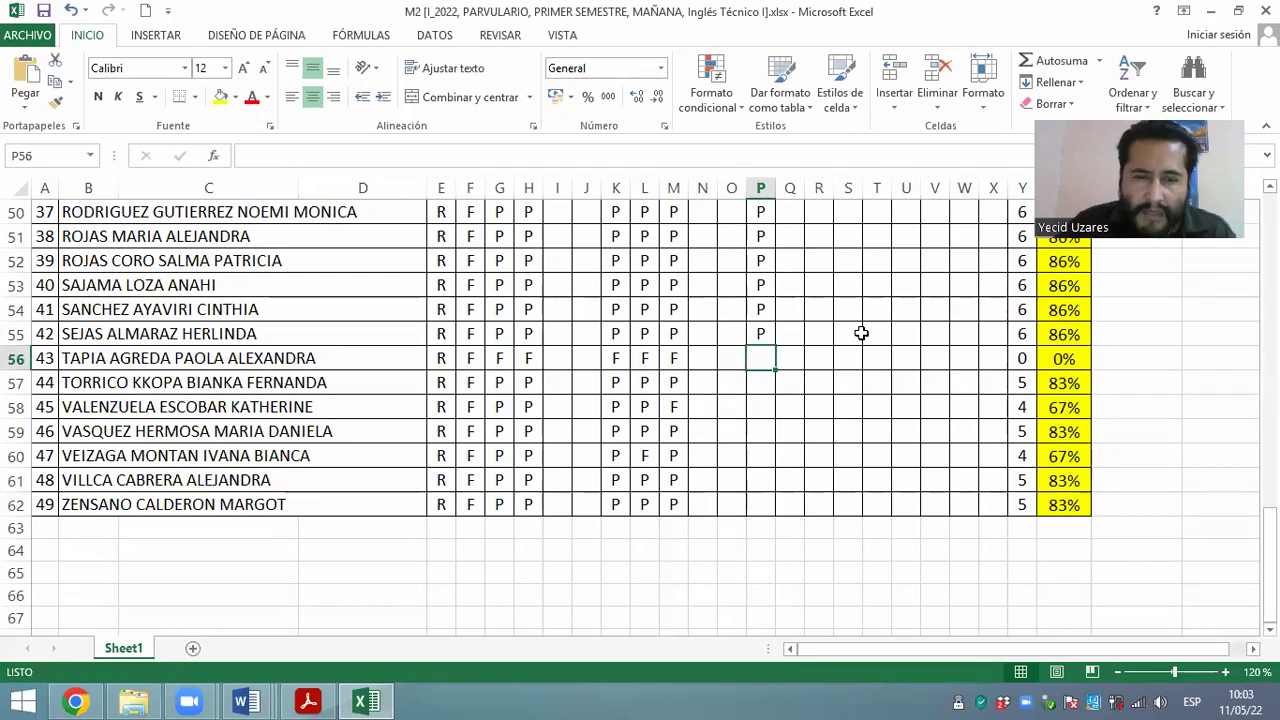
Record the 11/V/22 attendance of student 43 as F and of students 44 and 45 as P
text(F)
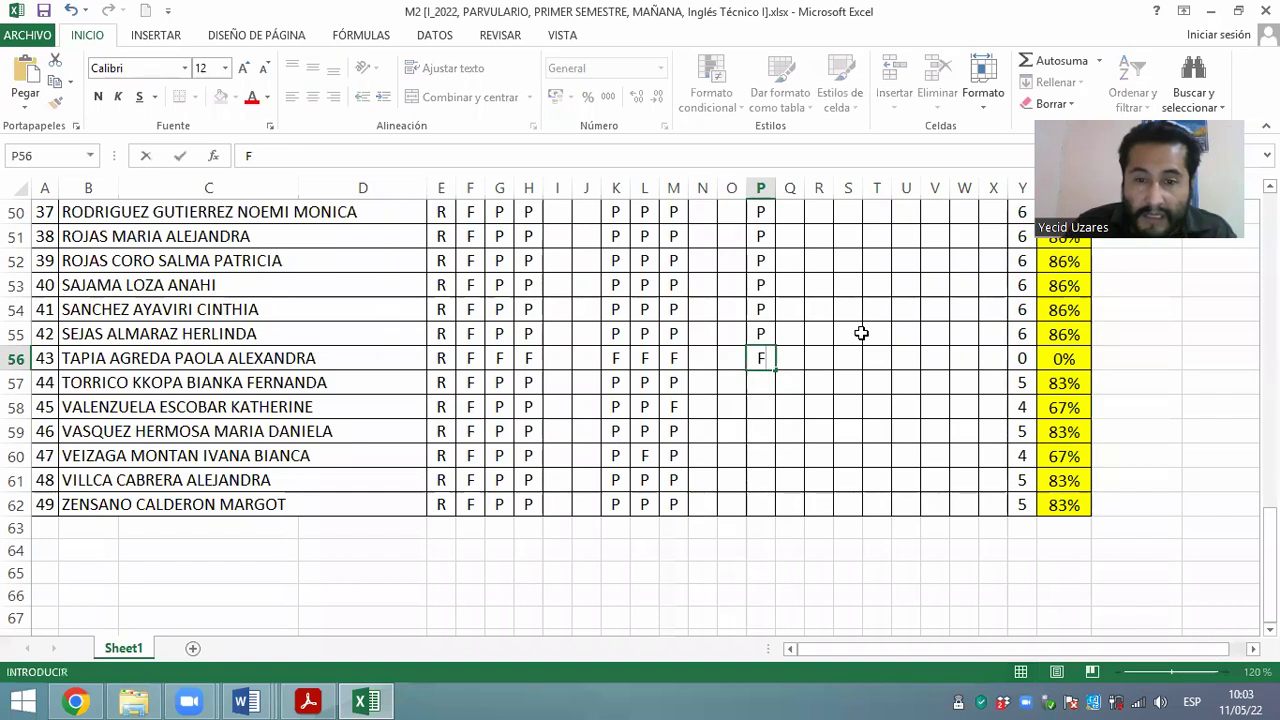
key(Return)
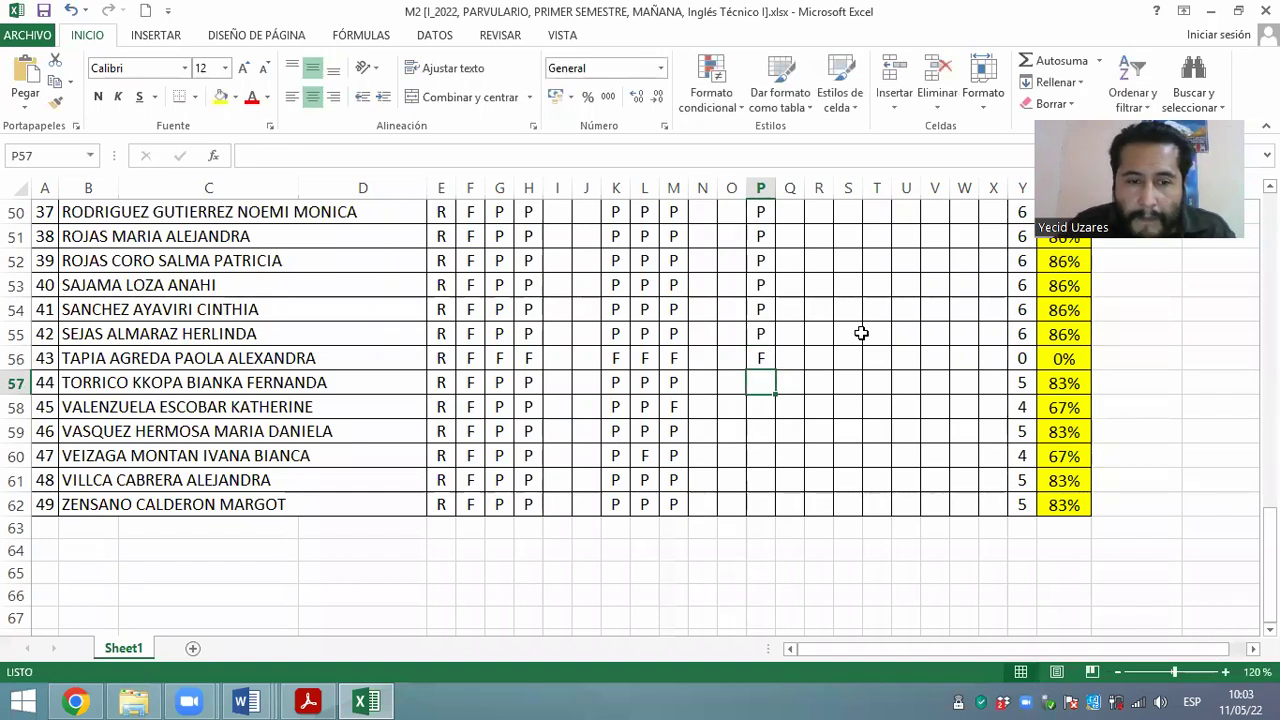
text(P)
key(Return)
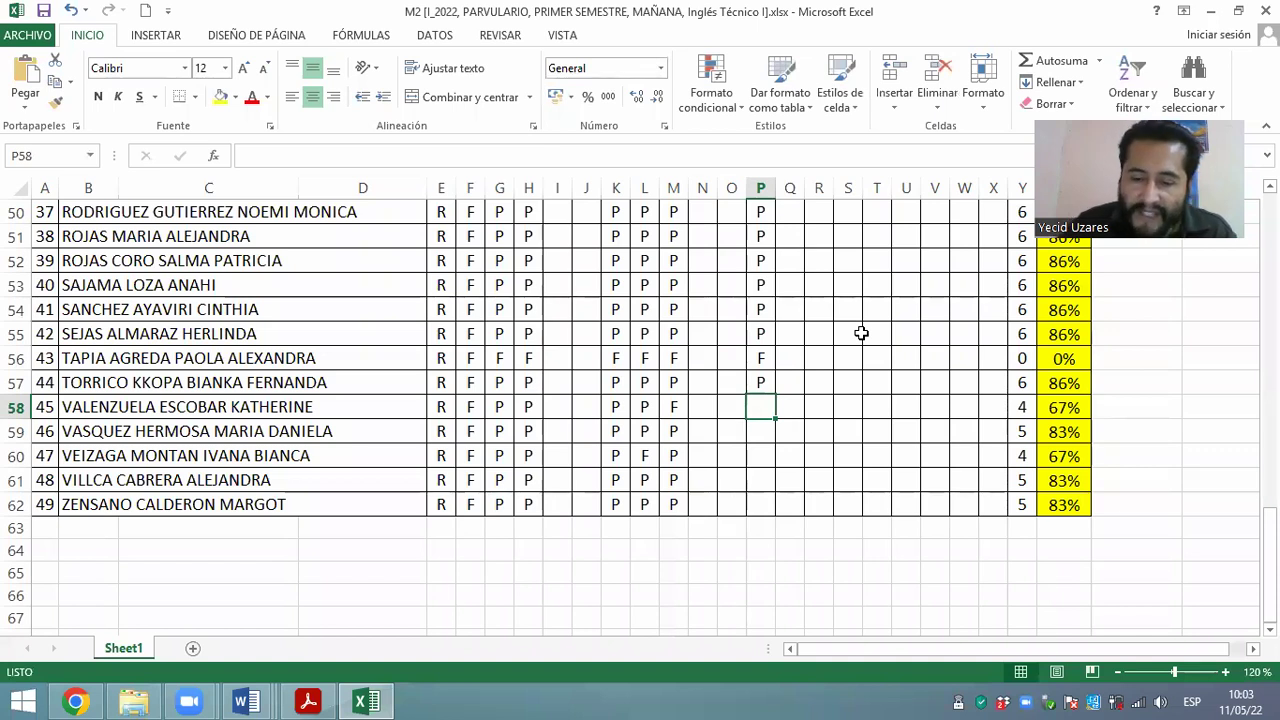
text(P)
key(Return)
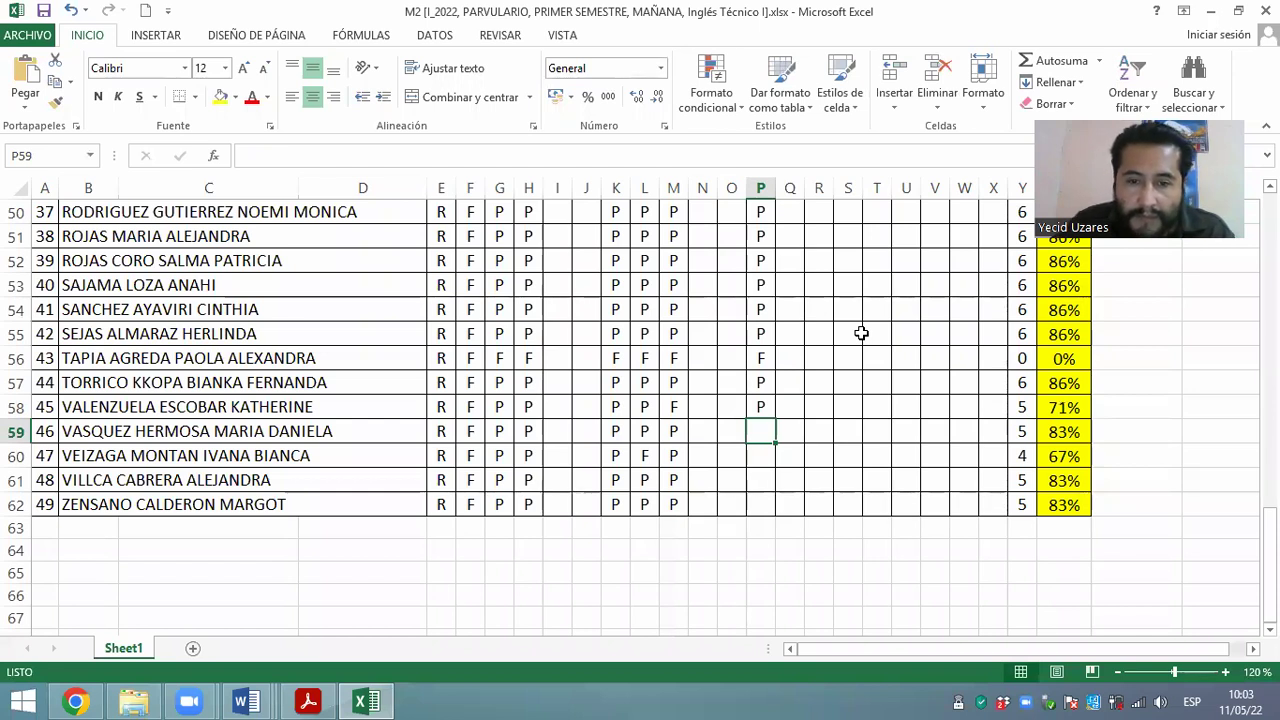
Record the 11/V/22 attendance of students 46, 47, 48 and 49 as P, completing the end of the list
text(P)
key(Return)
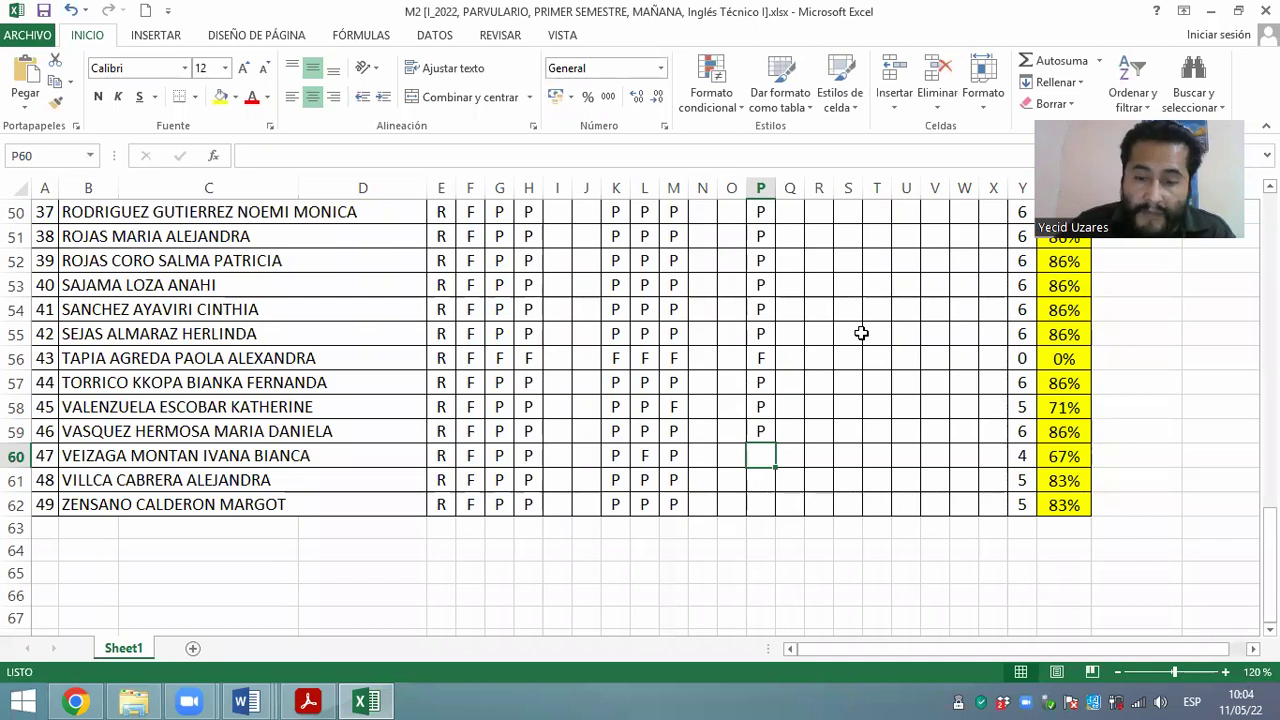
text(P)
key(Return)
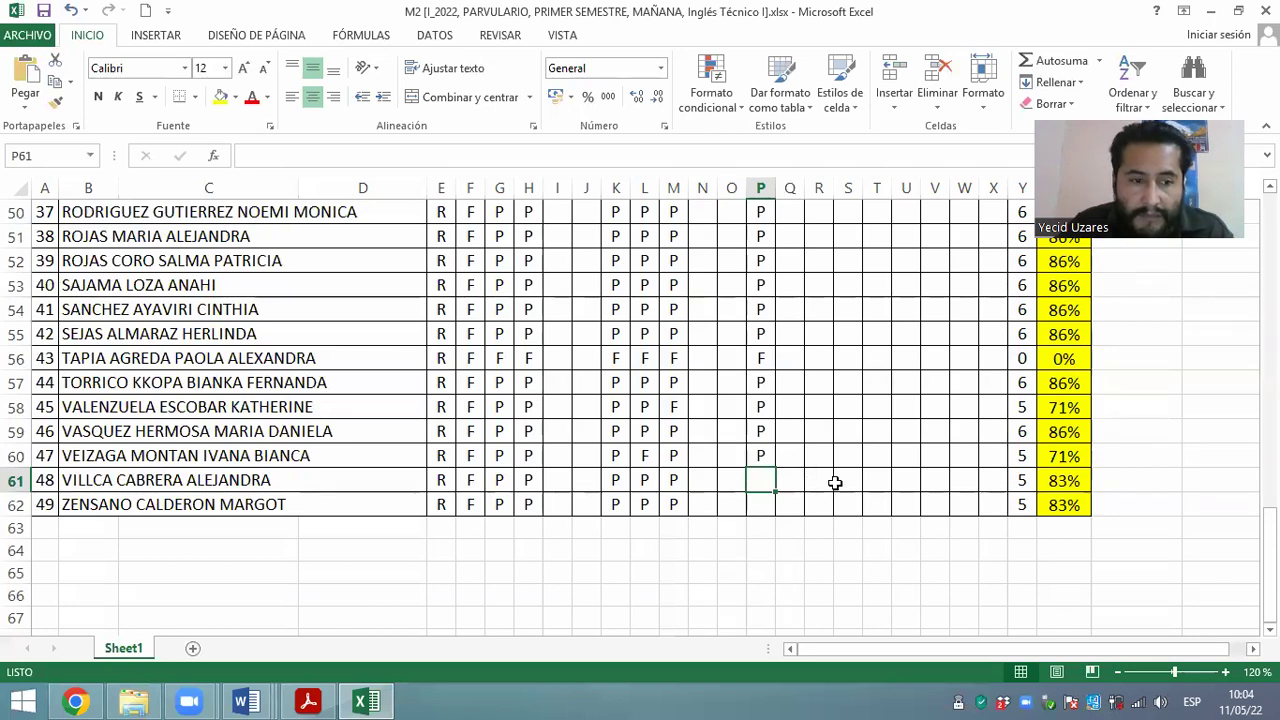
text(P)
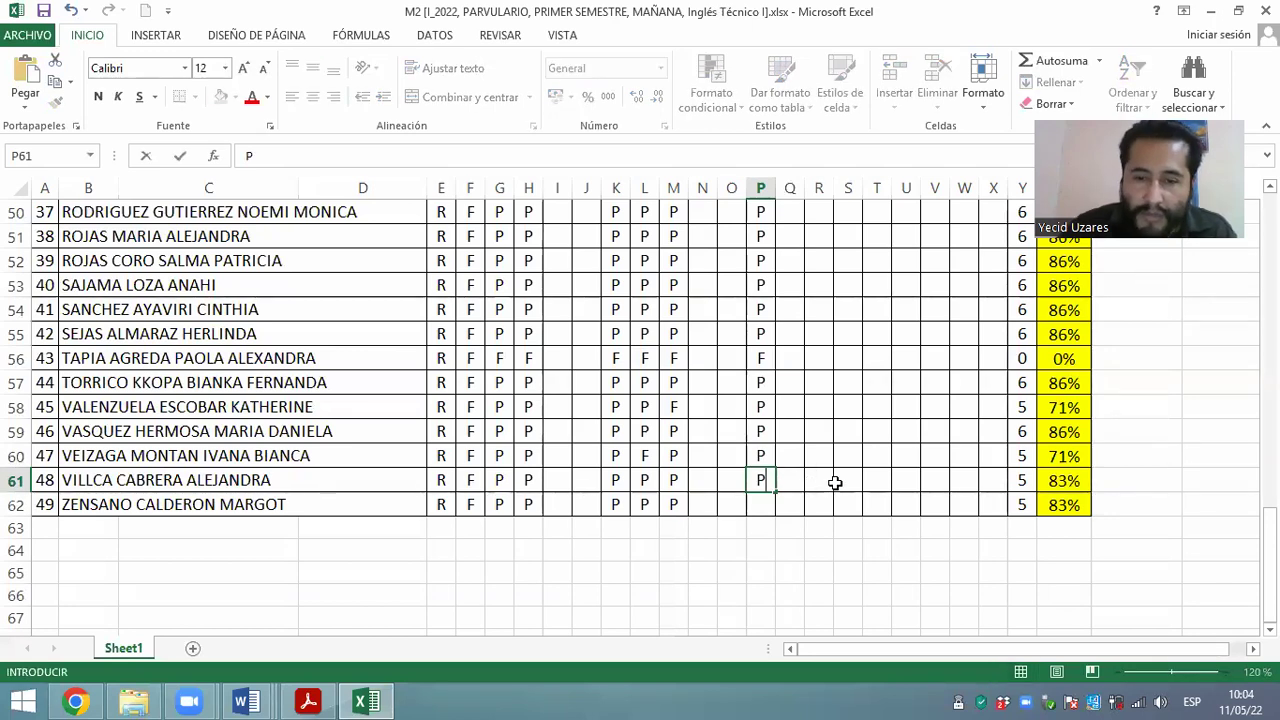
click(763, 504)
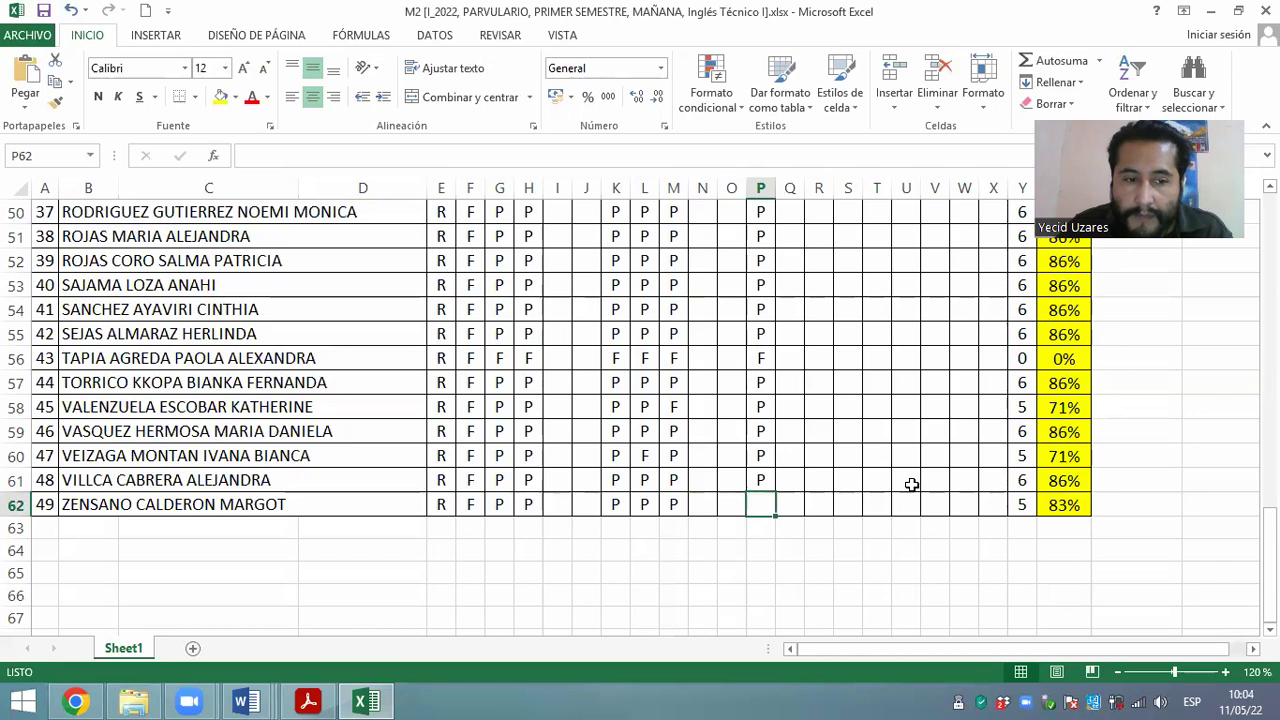
text(P)
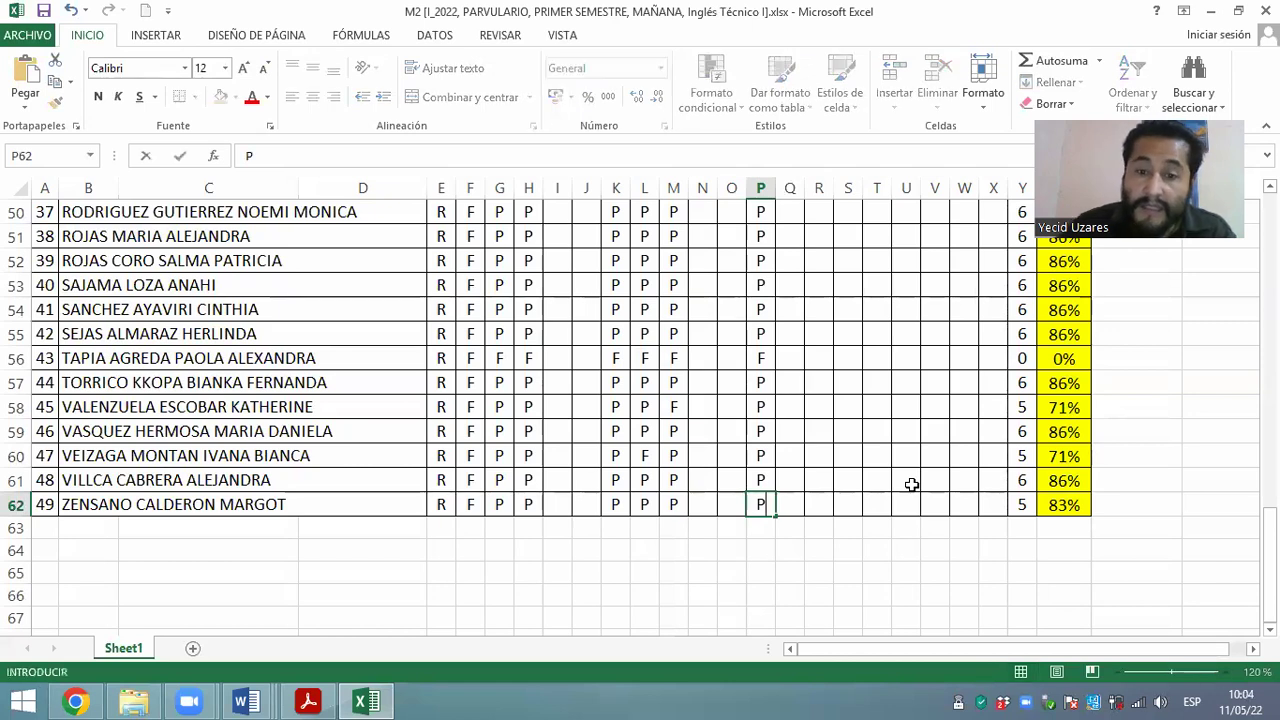
click(820, 456)
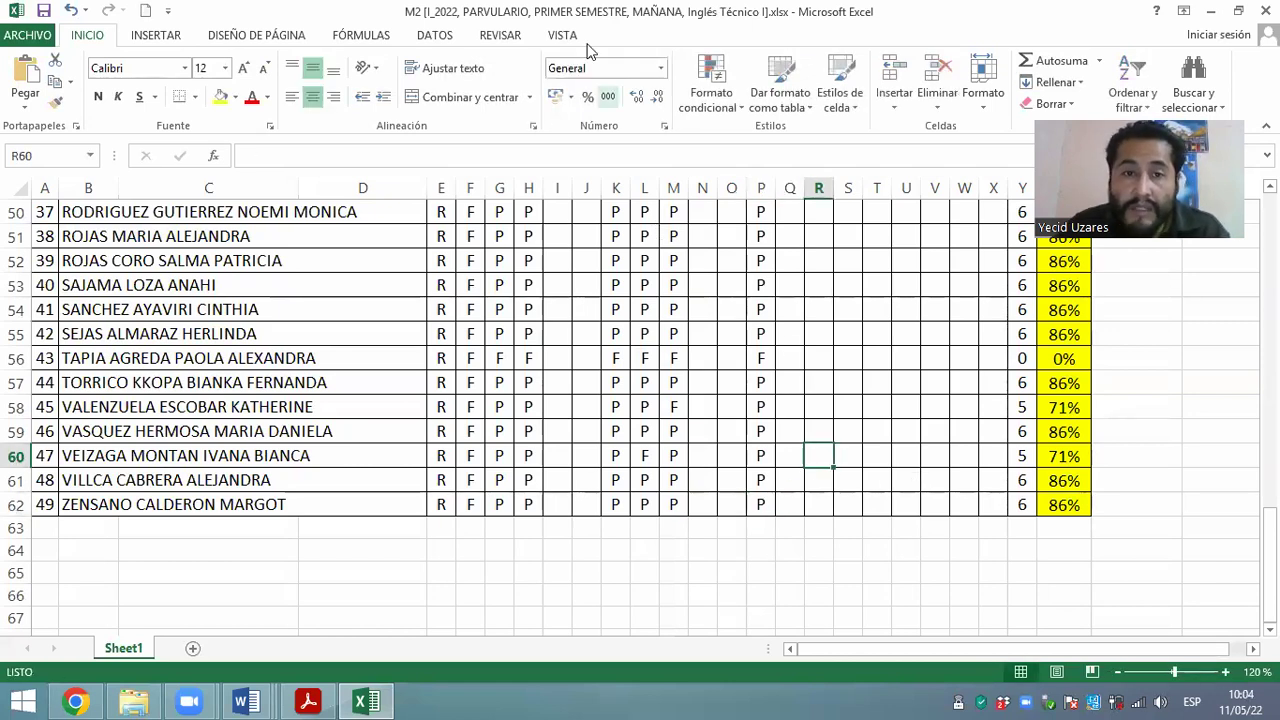
click(817, 389)
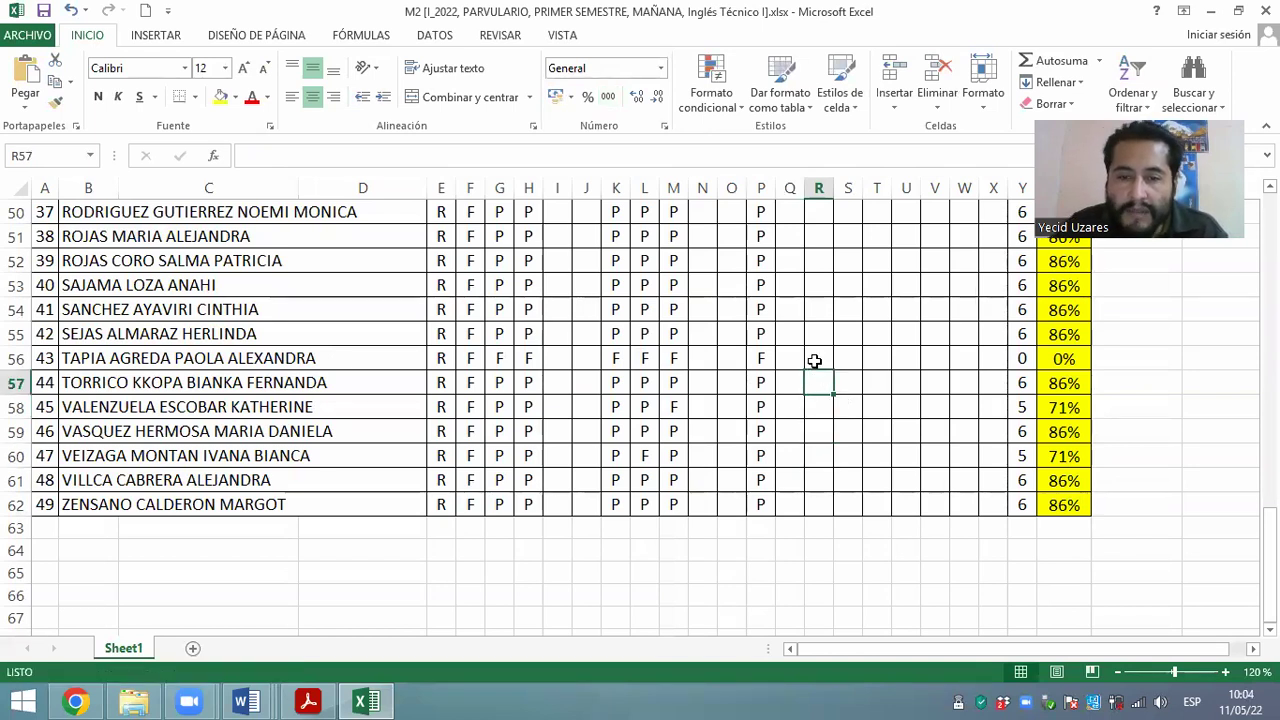
Change student 25's 11/V/22 attendance to P
scroll(815, 362, up, 3)
scroll(813, 366, up, 1)
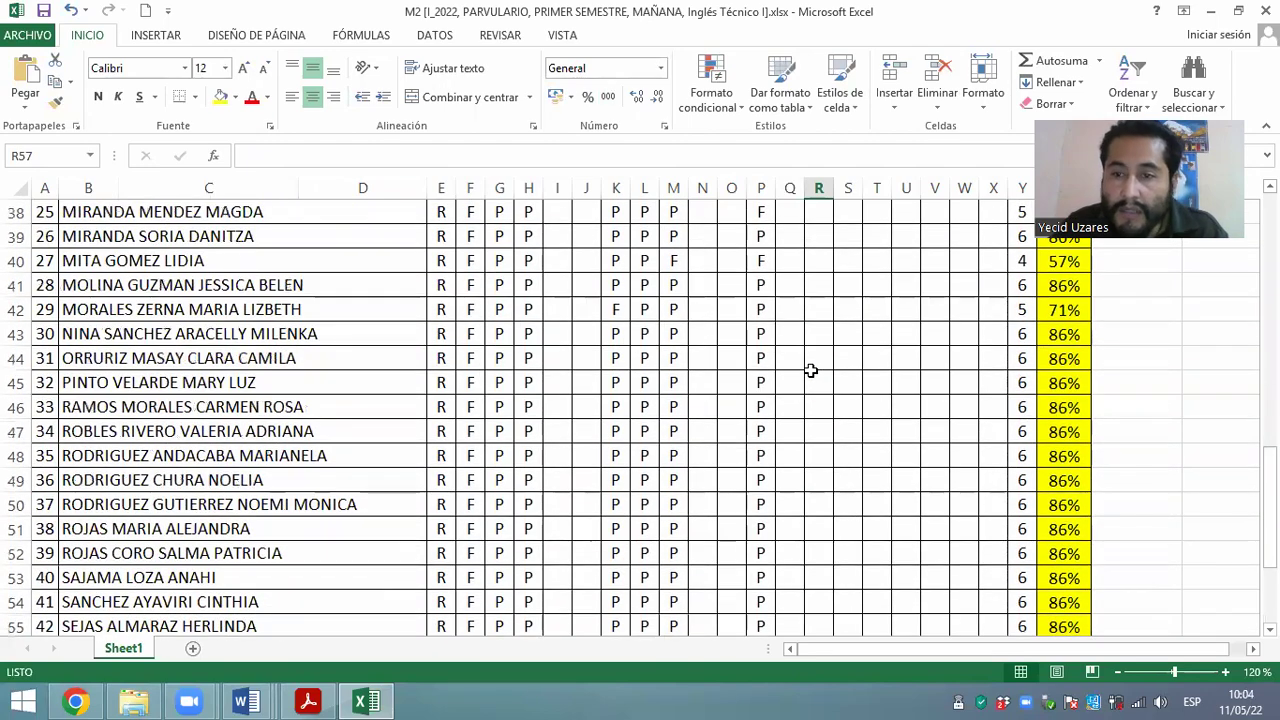
scroll(811, 369, up, 2)
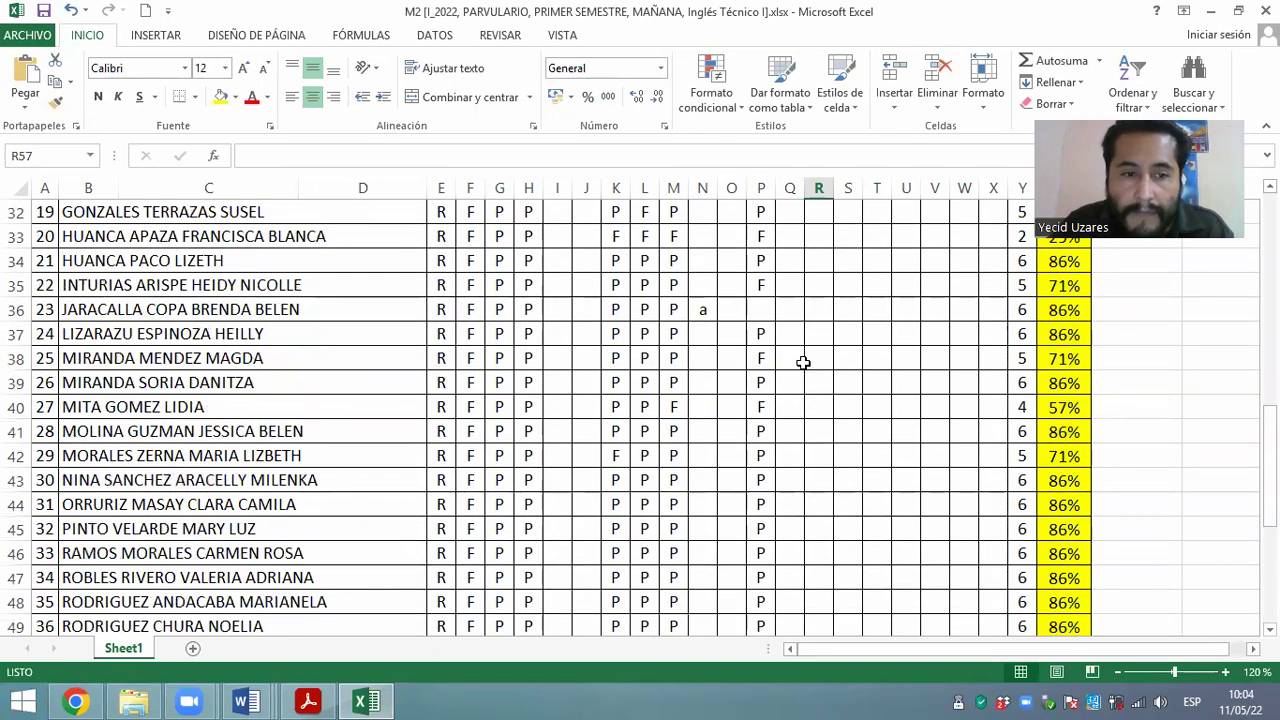
scroll(800, 360, up, 2)
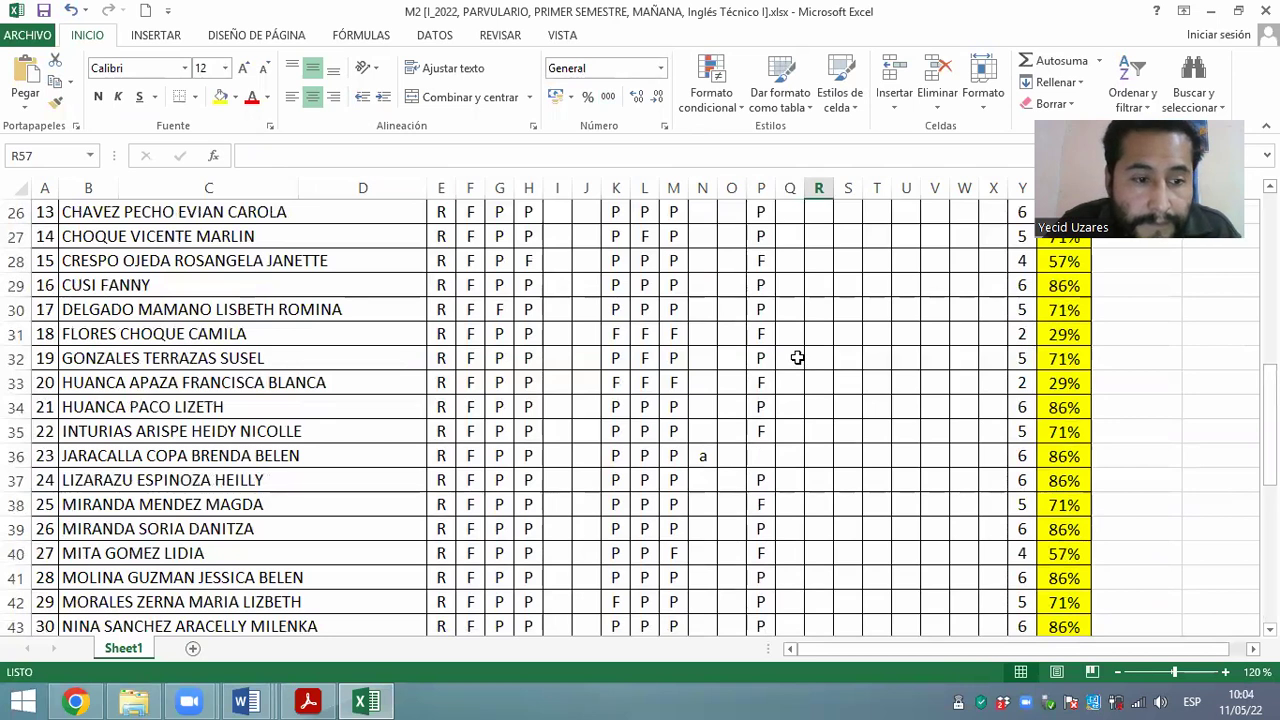
click(761, 505)
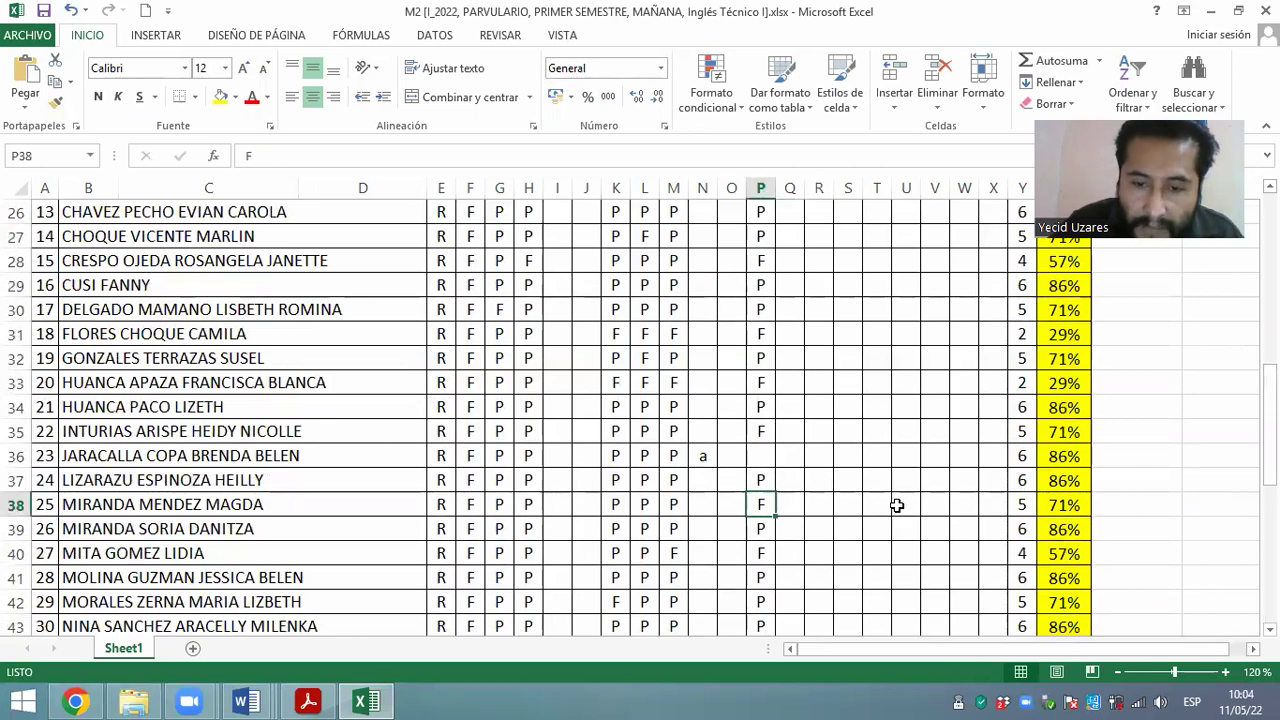
text(P)
key(Return)
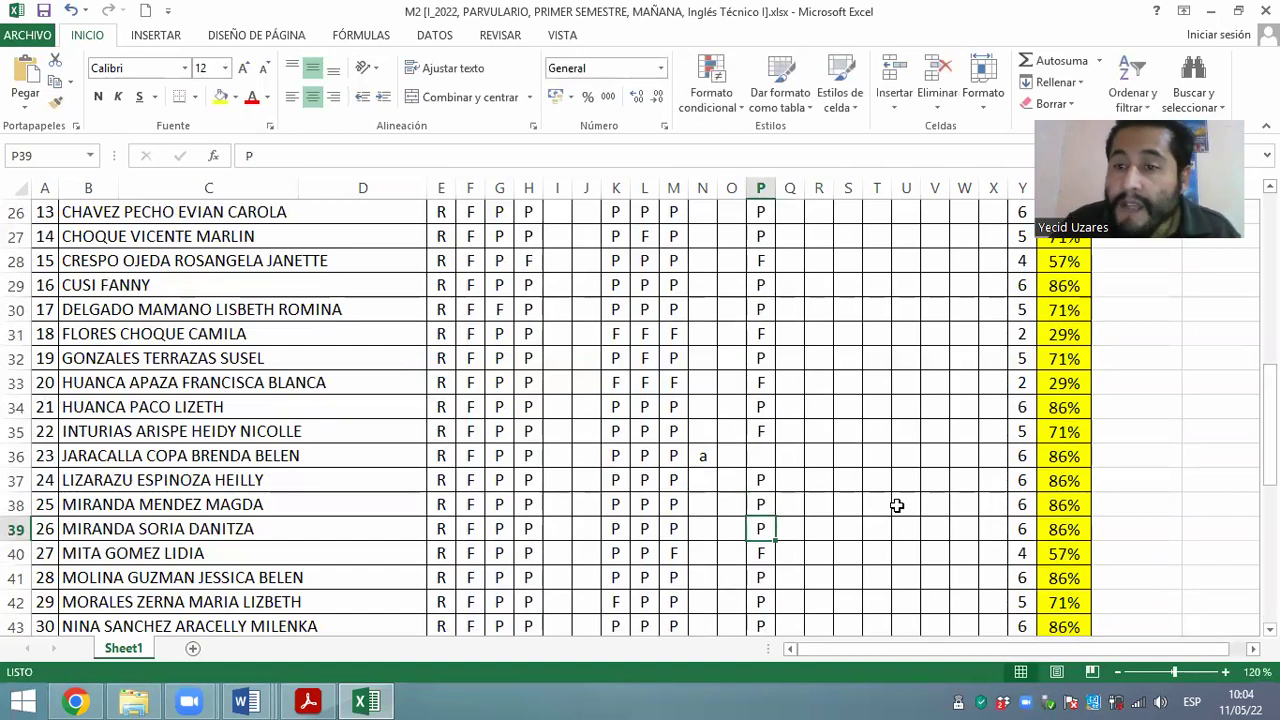
Change student 10's 11/V/22 attendance to P
scroll(800, 410, up, 2)
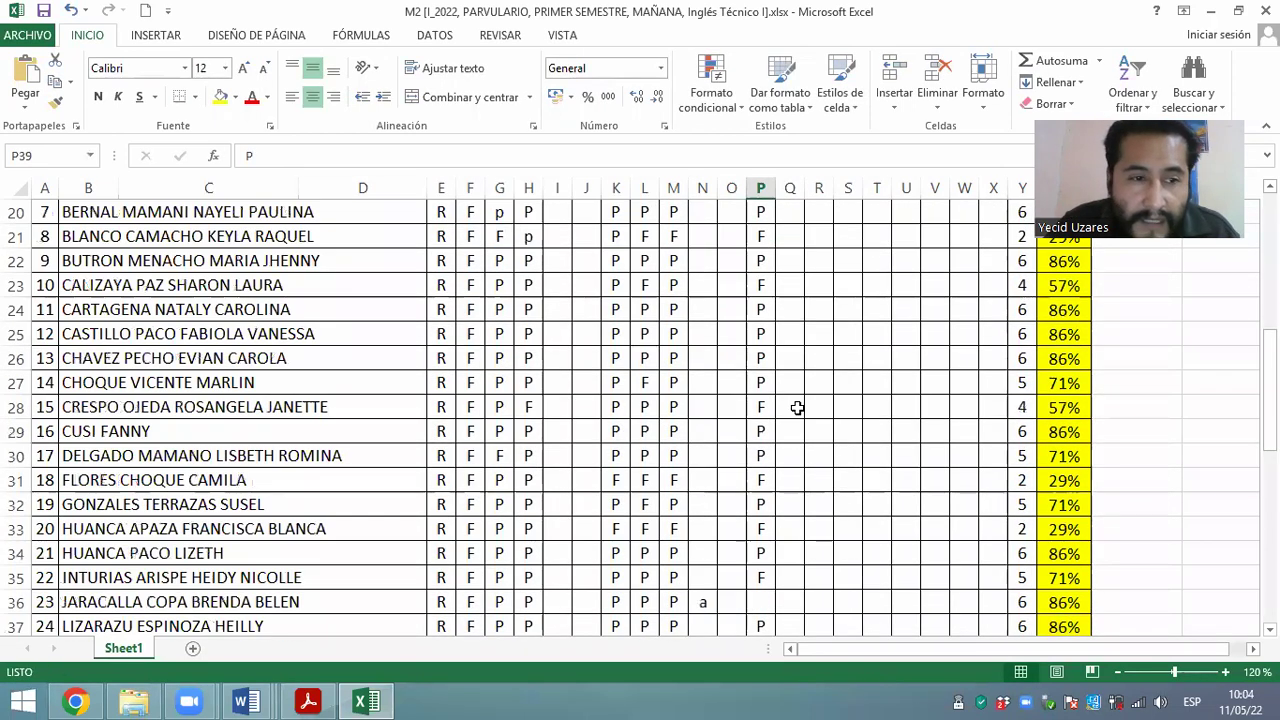
click(773, 290)
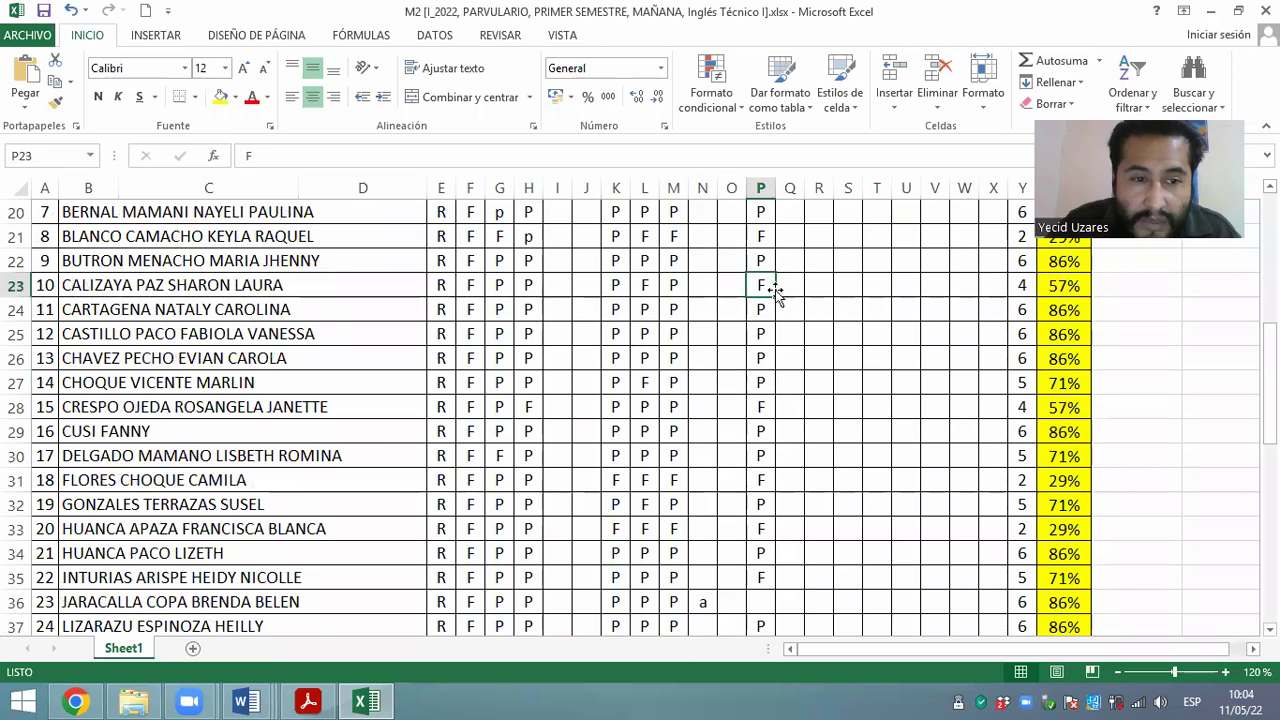
text(P)
key(Return)
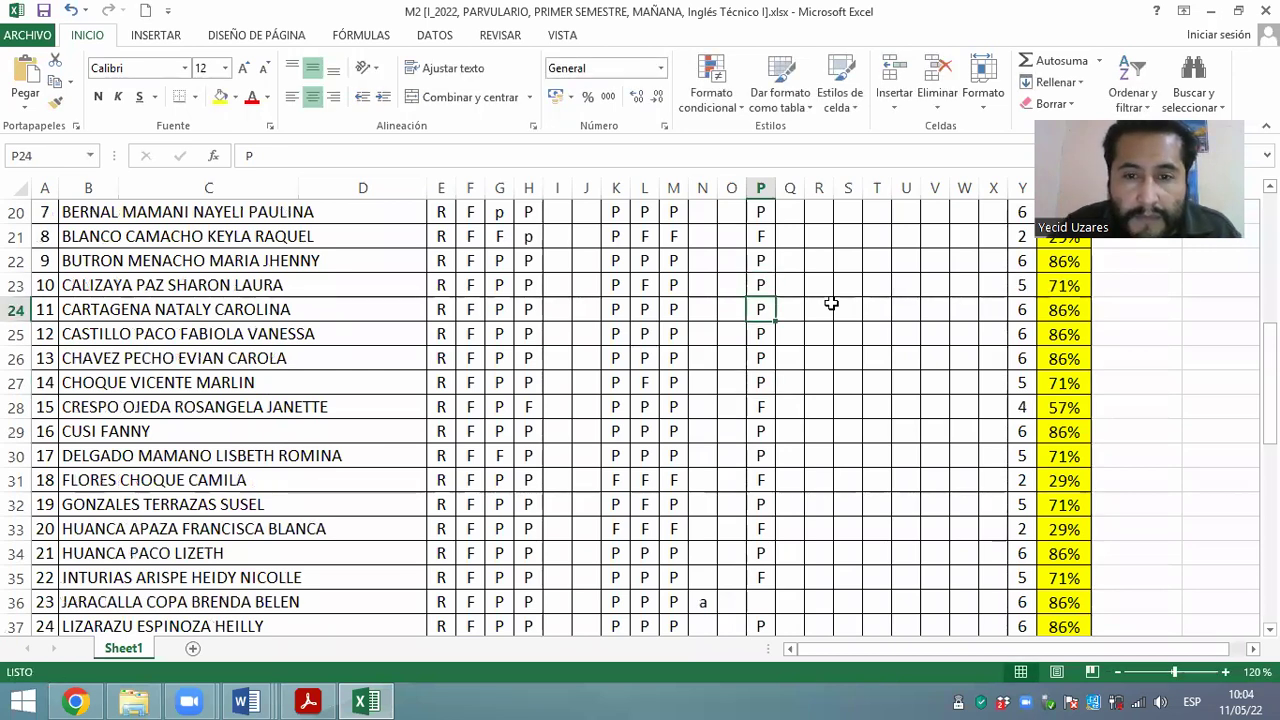
Save the attendance workbook and switch to TEXTO-INGLÉS I.pdf in Adobe Acrobat Reader
scroll(831, 303, up, 3)
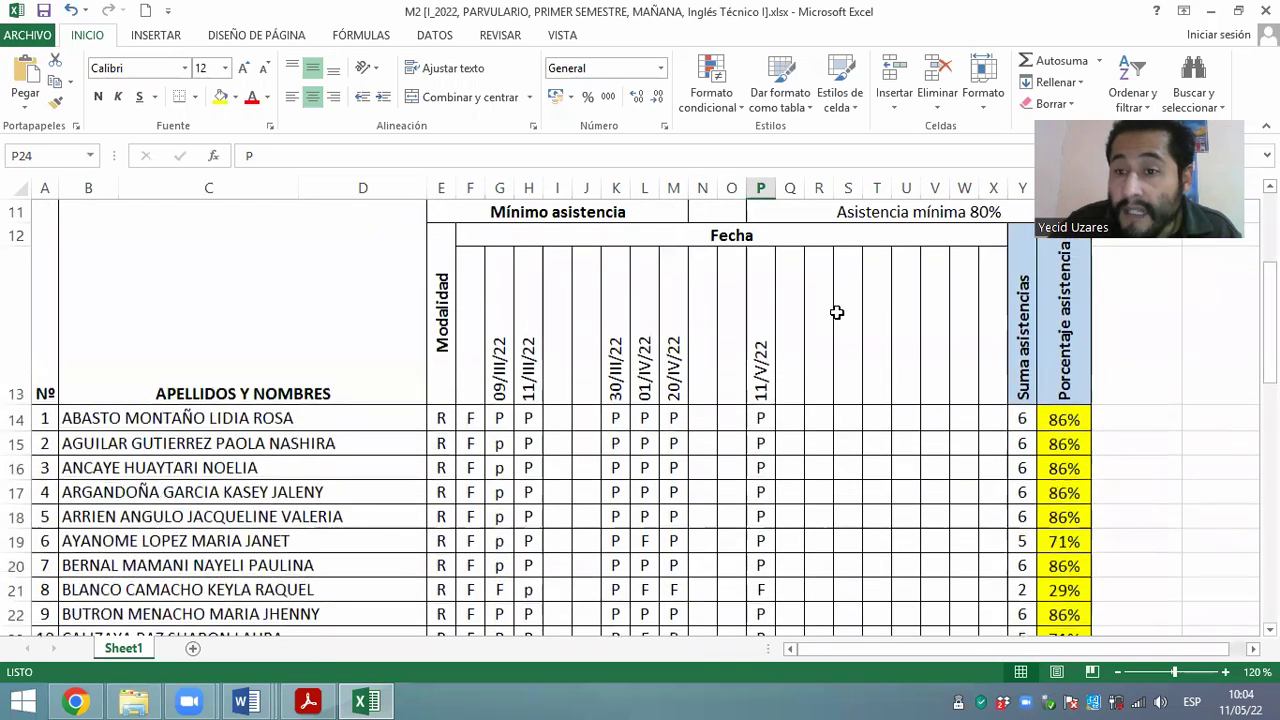
scroll(808, 440, down, 2)
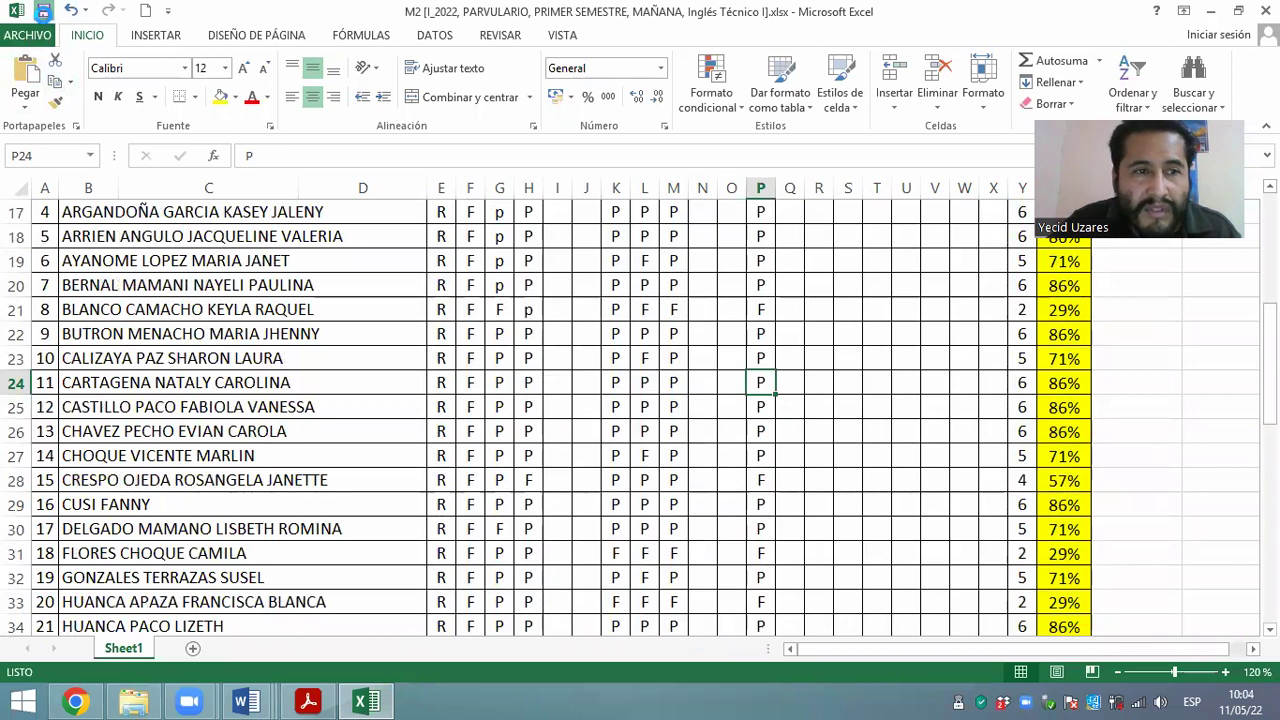
click(43, 12)
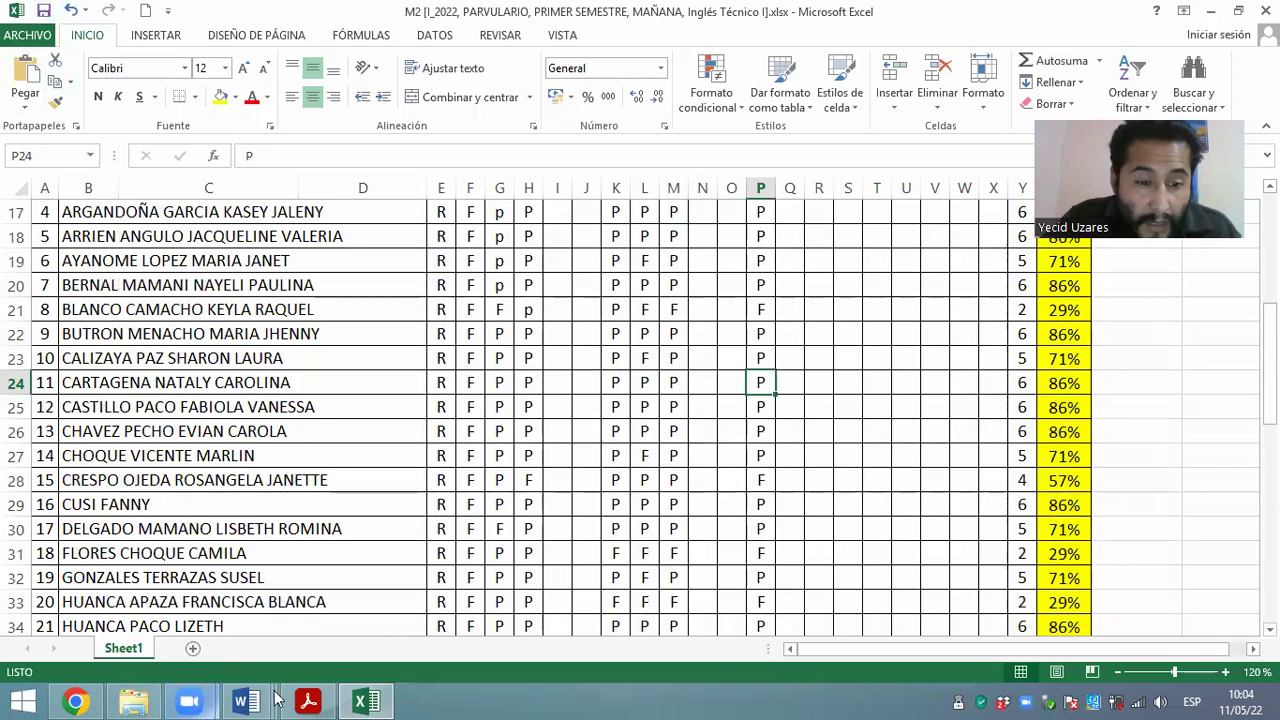
click(308, 701)
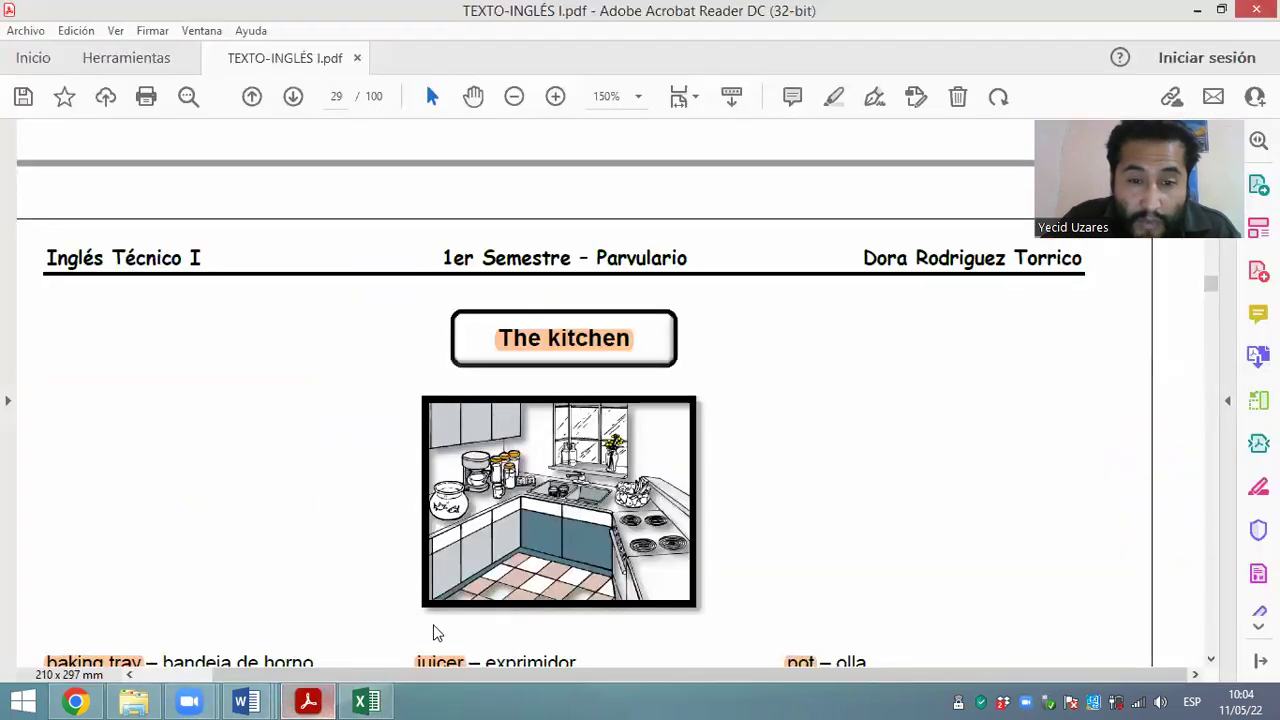